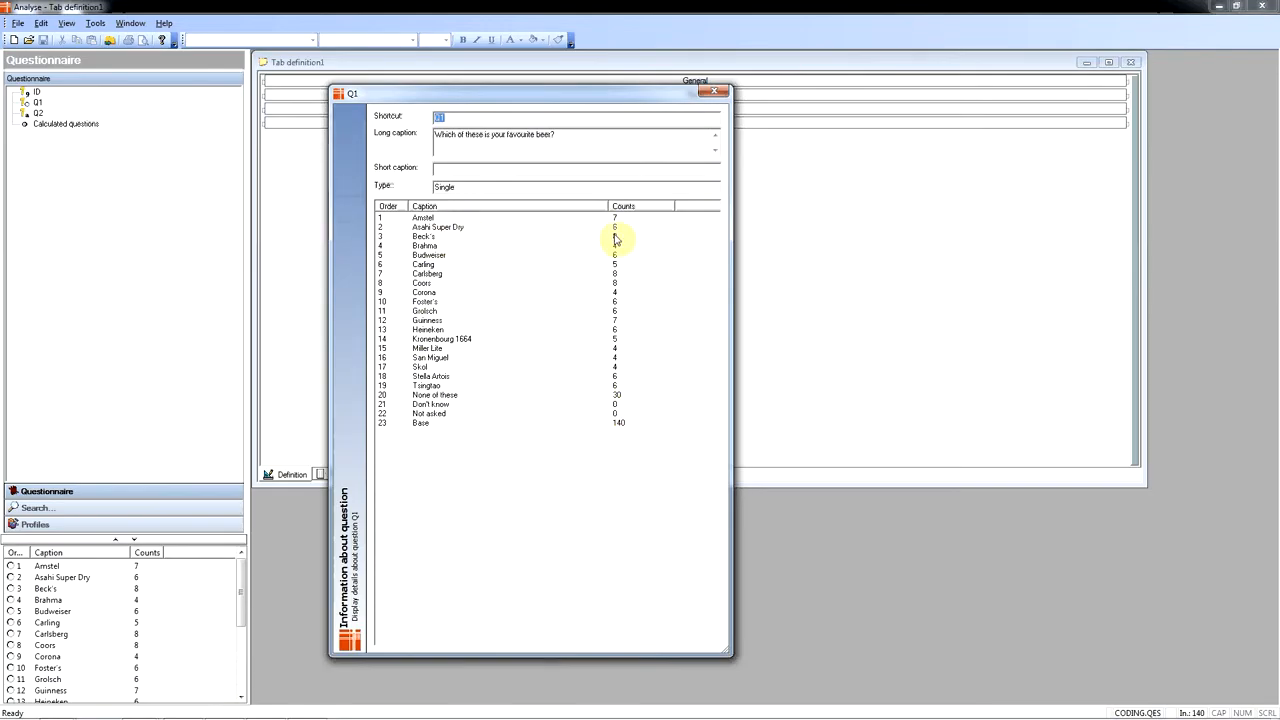
# - Review the details of questions Q1 and Q2, including Q1's "None of these" response, and close both information windows
pyautogui.click(629, 396)
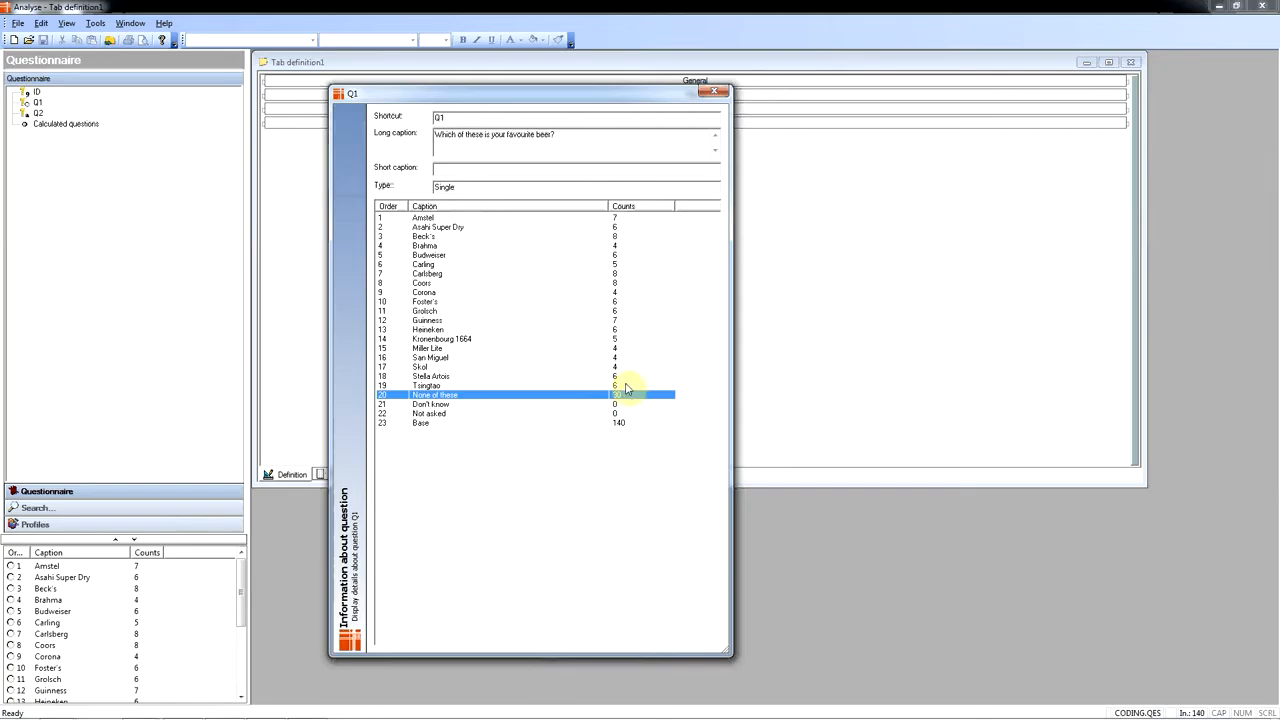
pyautogui.click(38, 114)
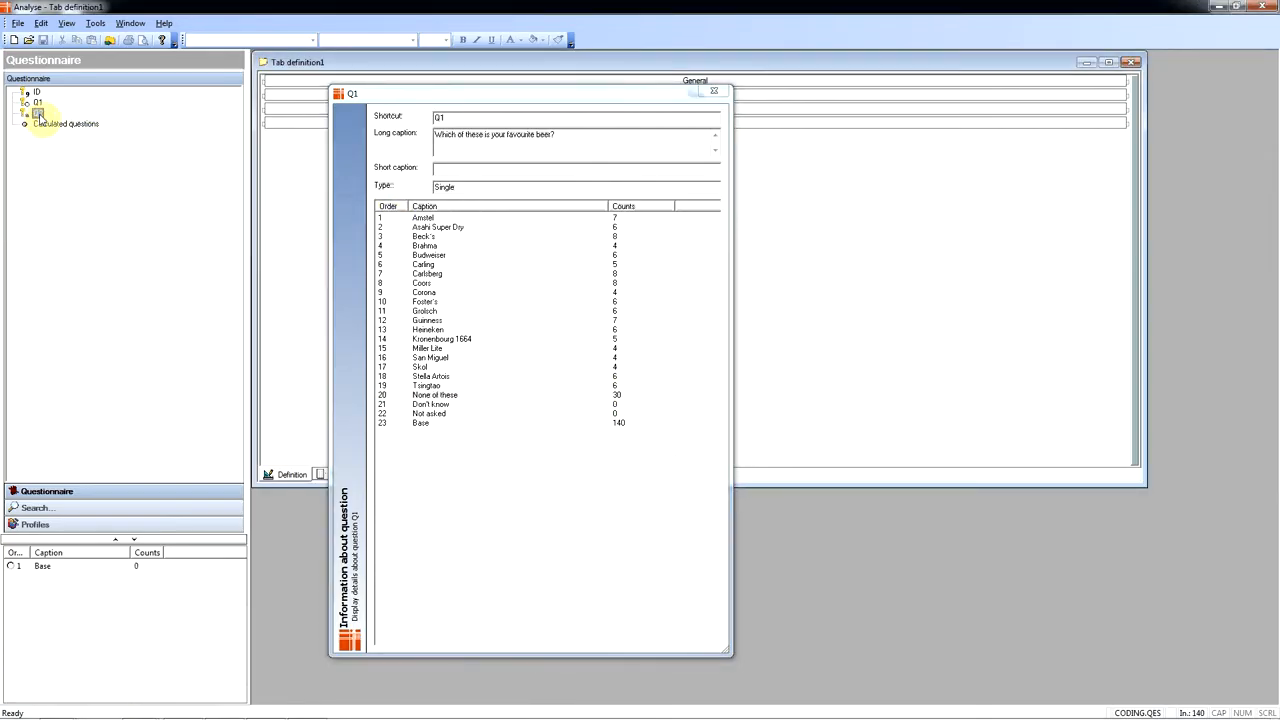
pyautogui.doubleClick(38, 114)
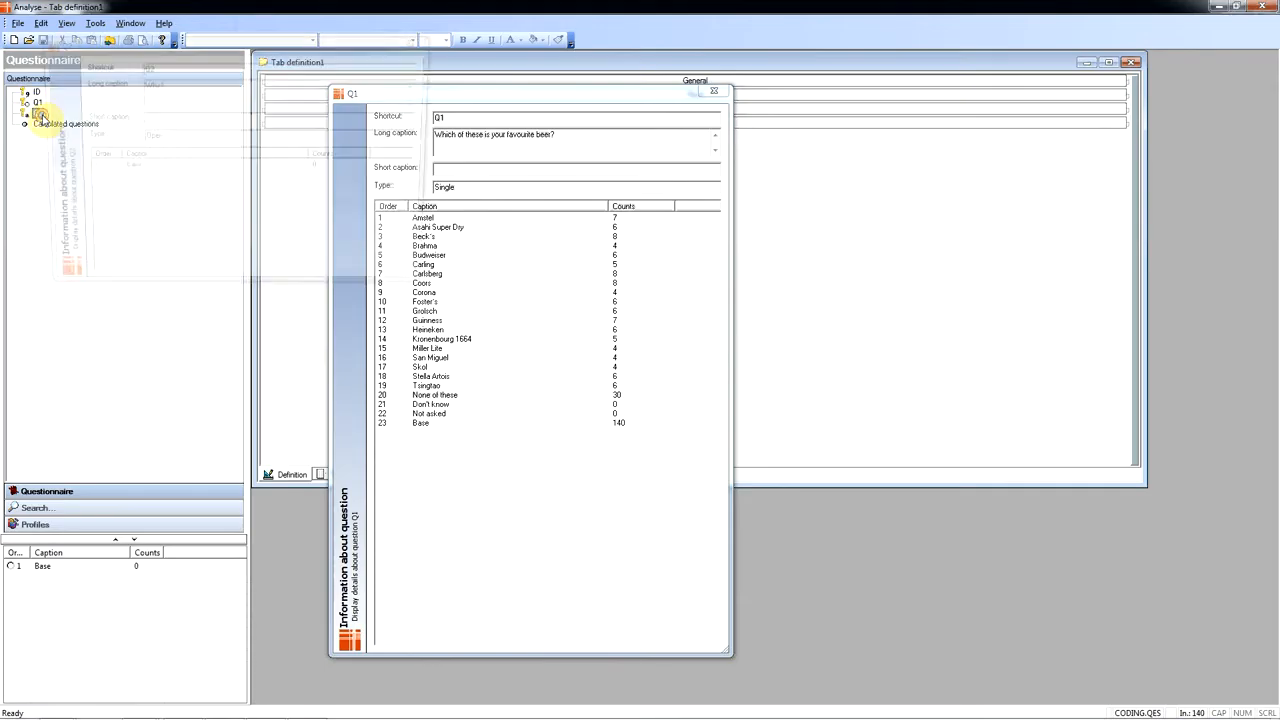
pyautogui.doubleClick(170, 85)
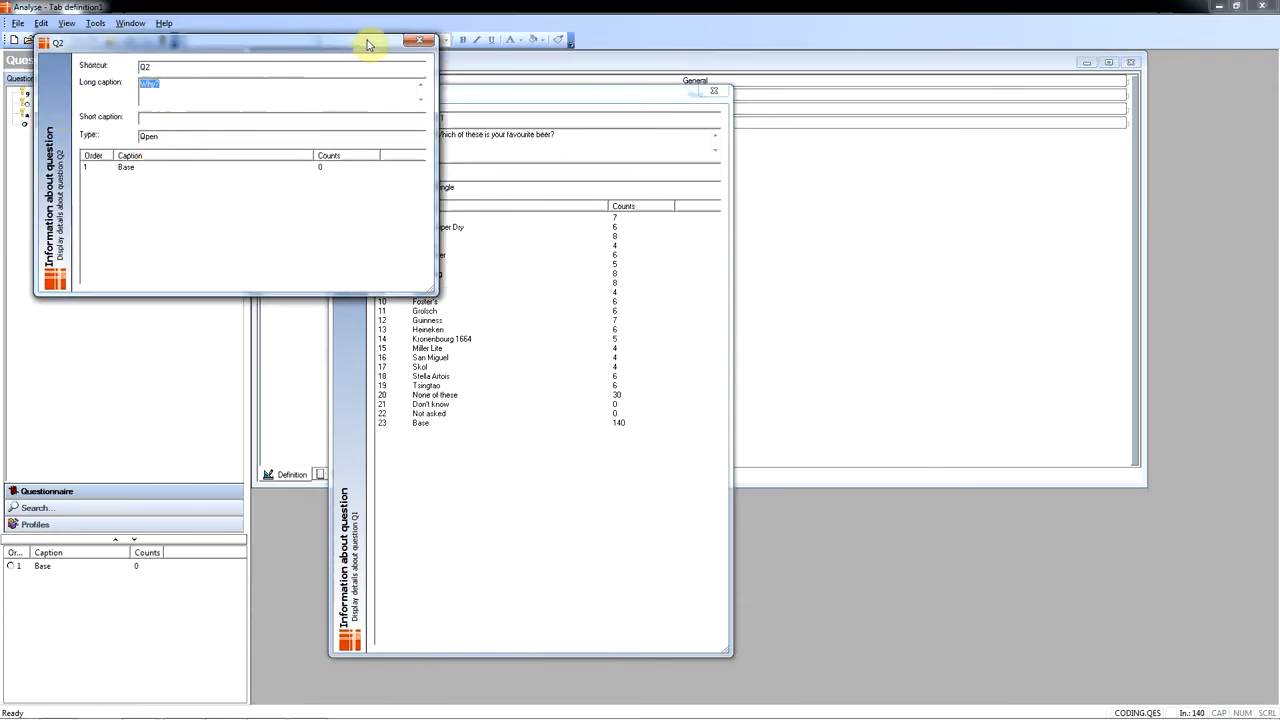
pyautogui.click(422, 41)
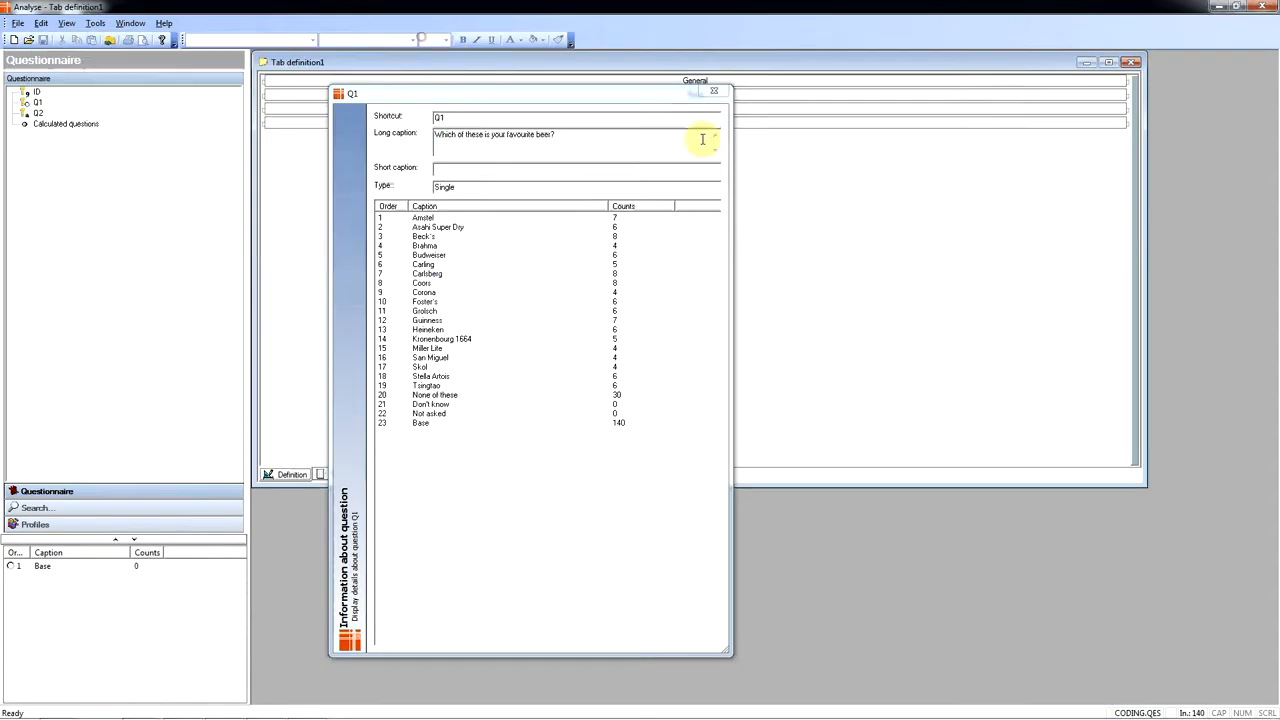
pyautogui.click(714, 90)
# - Open the questionnaire in Design and add a question named Q2_CODED nested beneath Q2
pyautogui.click(96, 25)
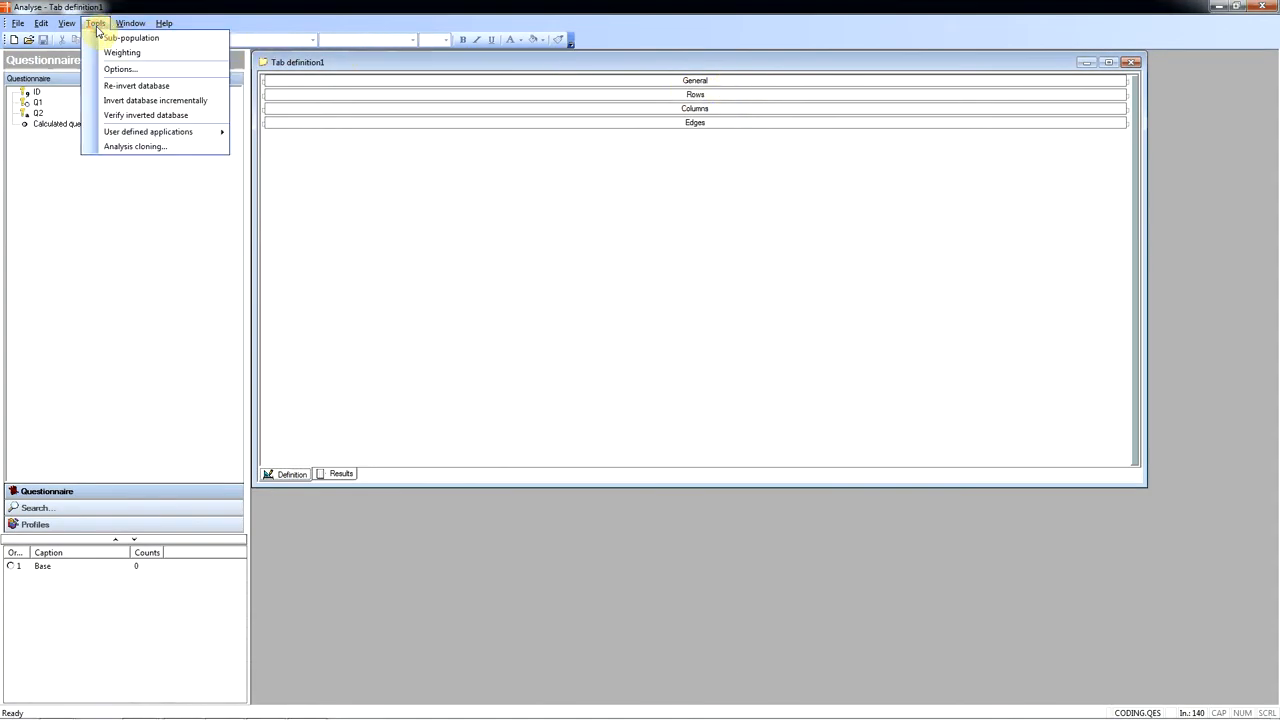
pyautogui.moveTo(137, 134)
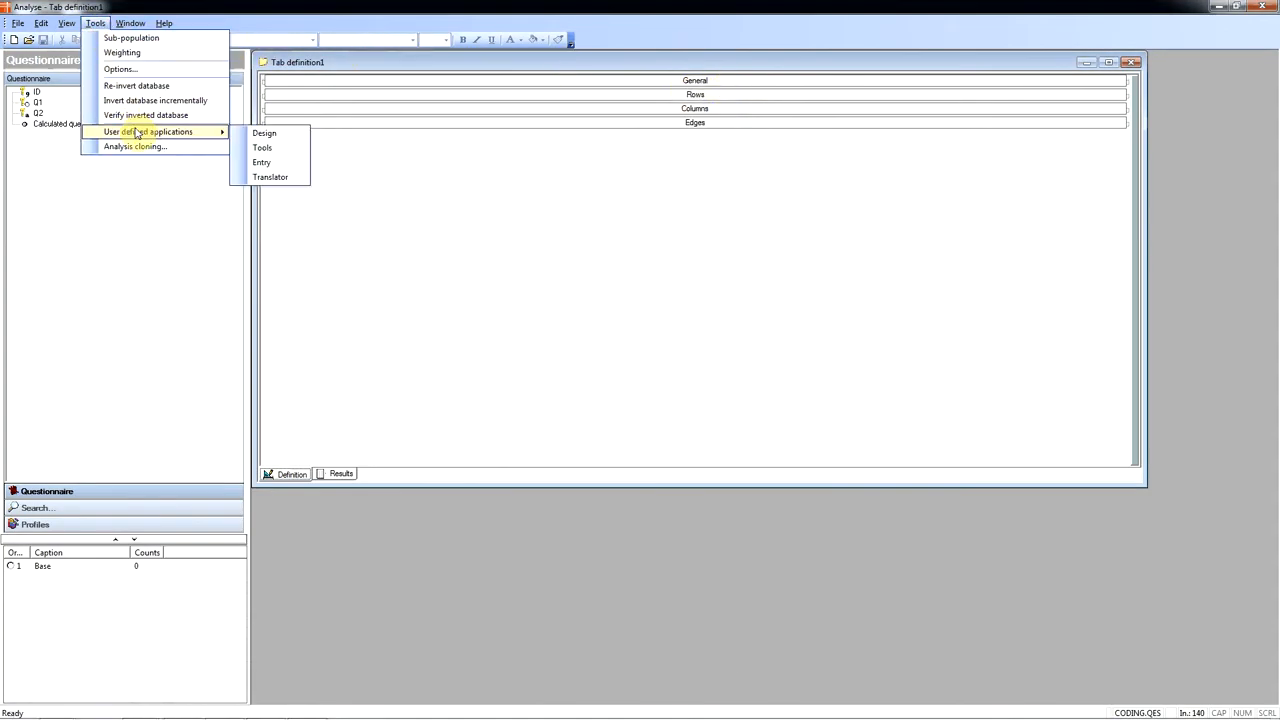
pyautogui.click(297, 134)
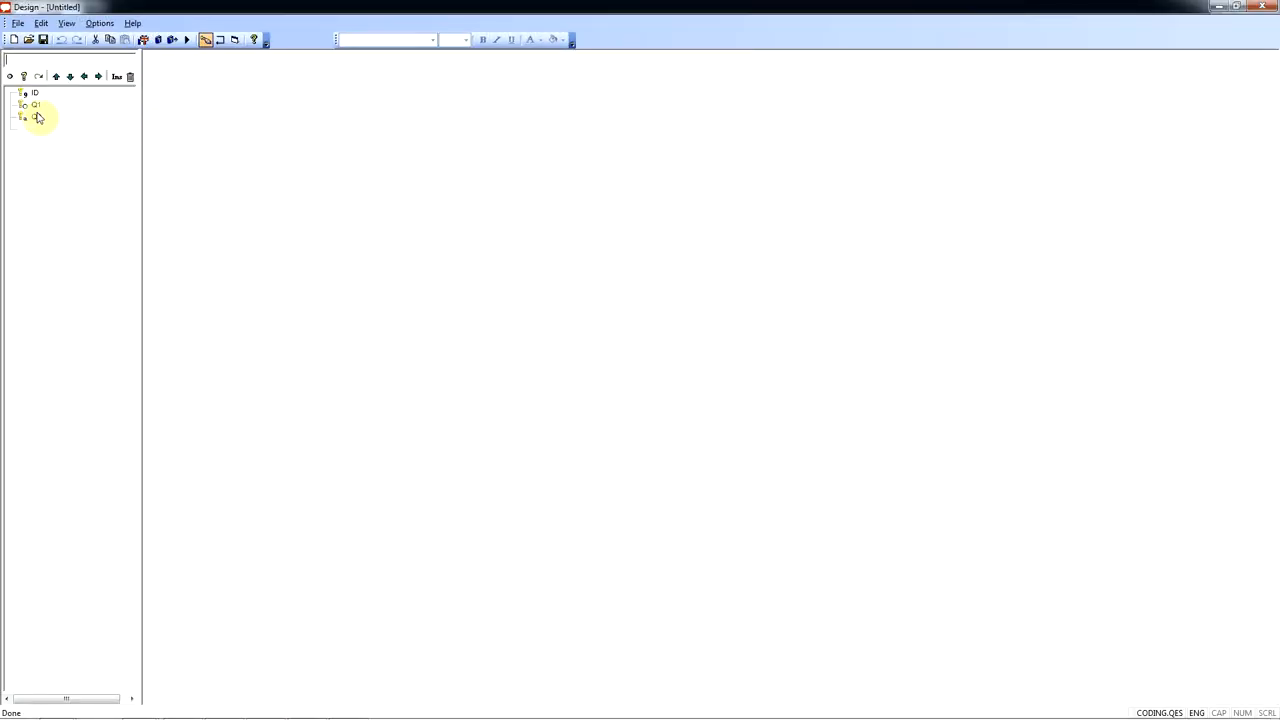
pyautogui.click(36, 117)
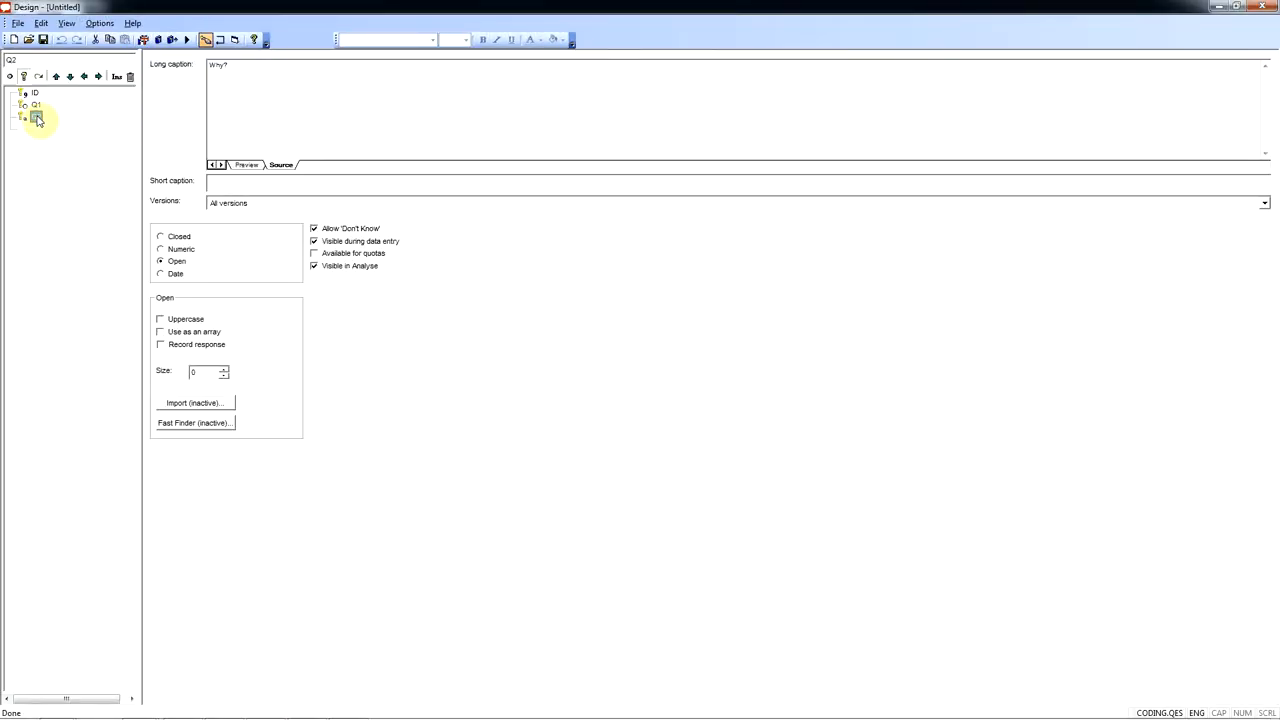
pyautogui.click(51, 60)
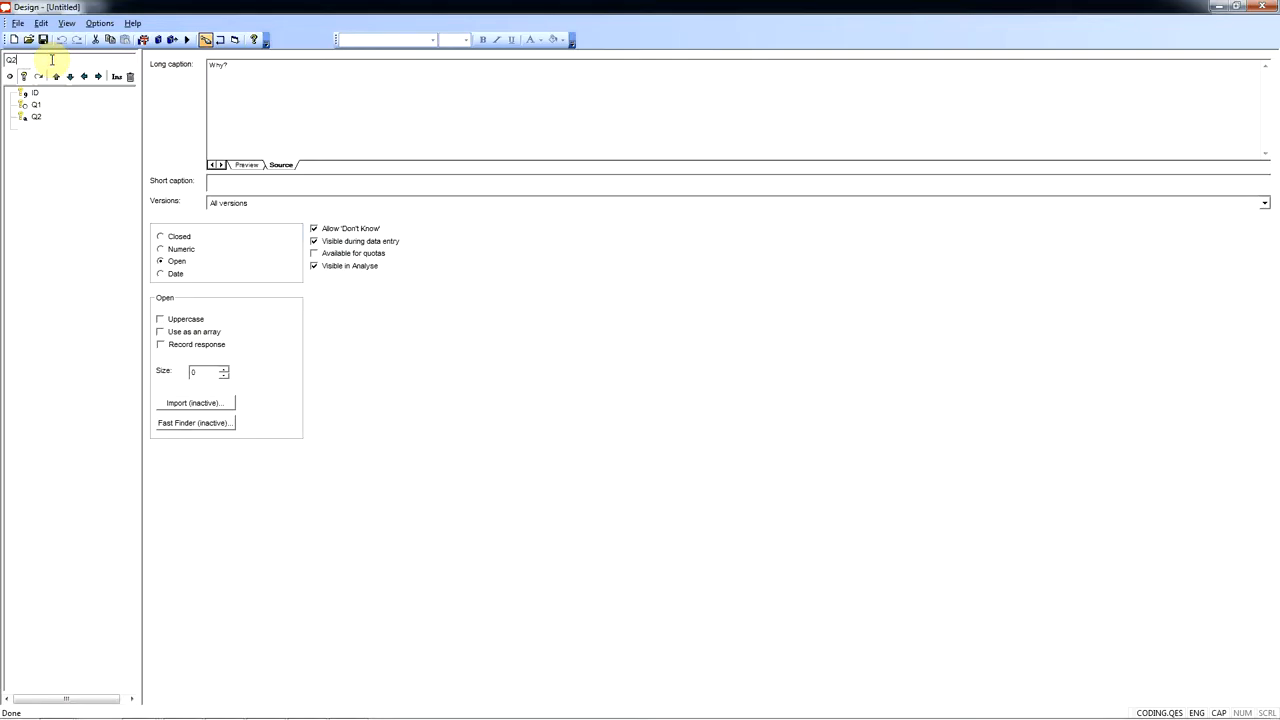
pyautogui.press('BackSpace')
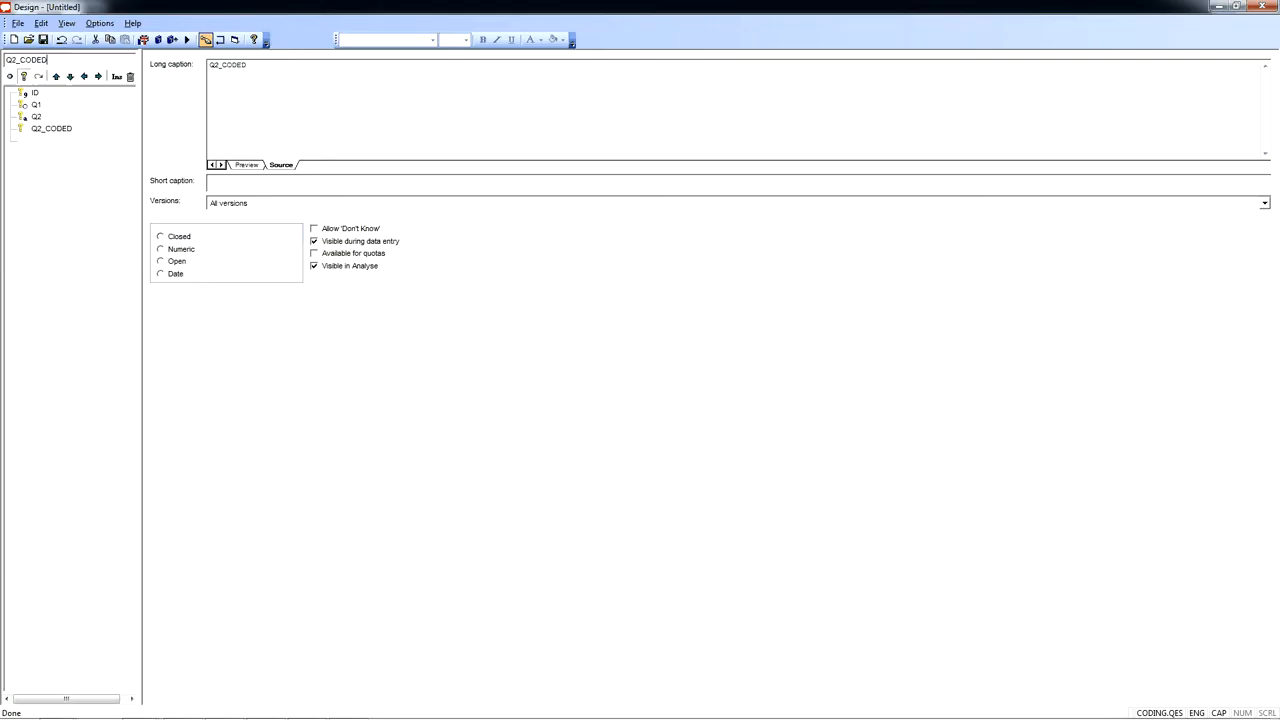
pyautogui.click(98, 77)
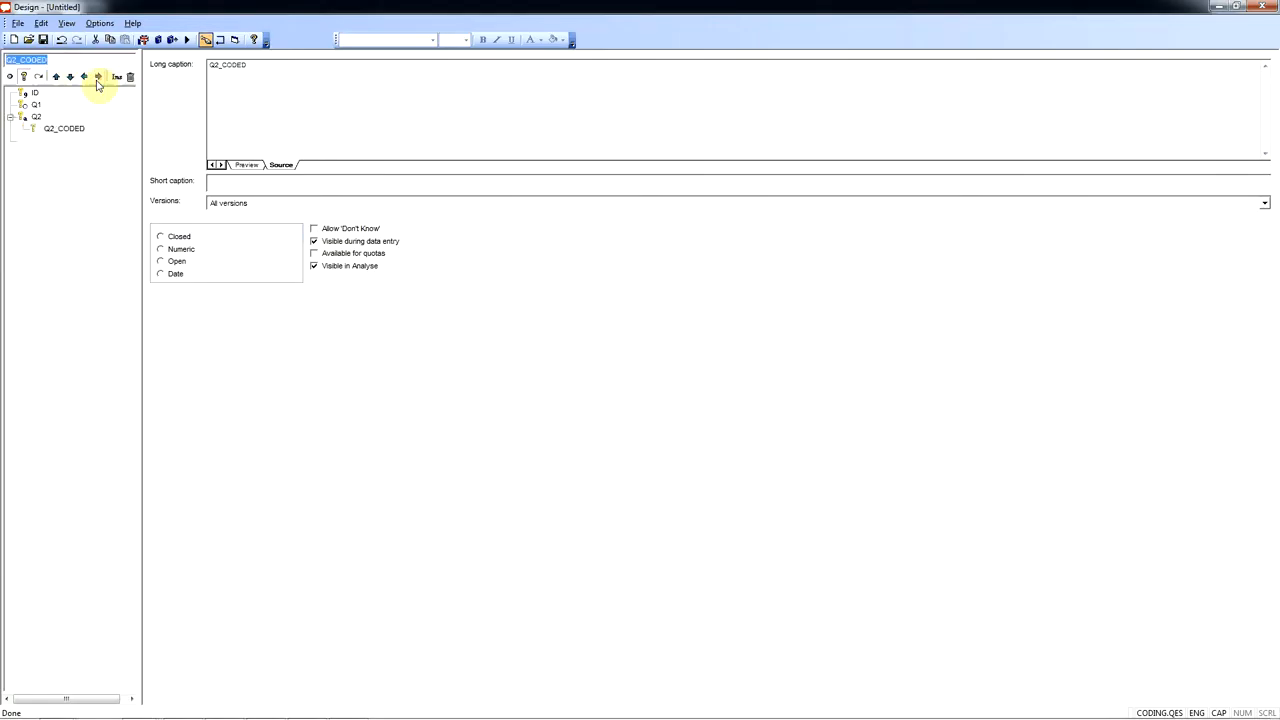
# - Make Q2_CODED a closed, multi-coded question with the responses "Other", "Don't know" and "Not stated"
pyautogui.click(175, 238)
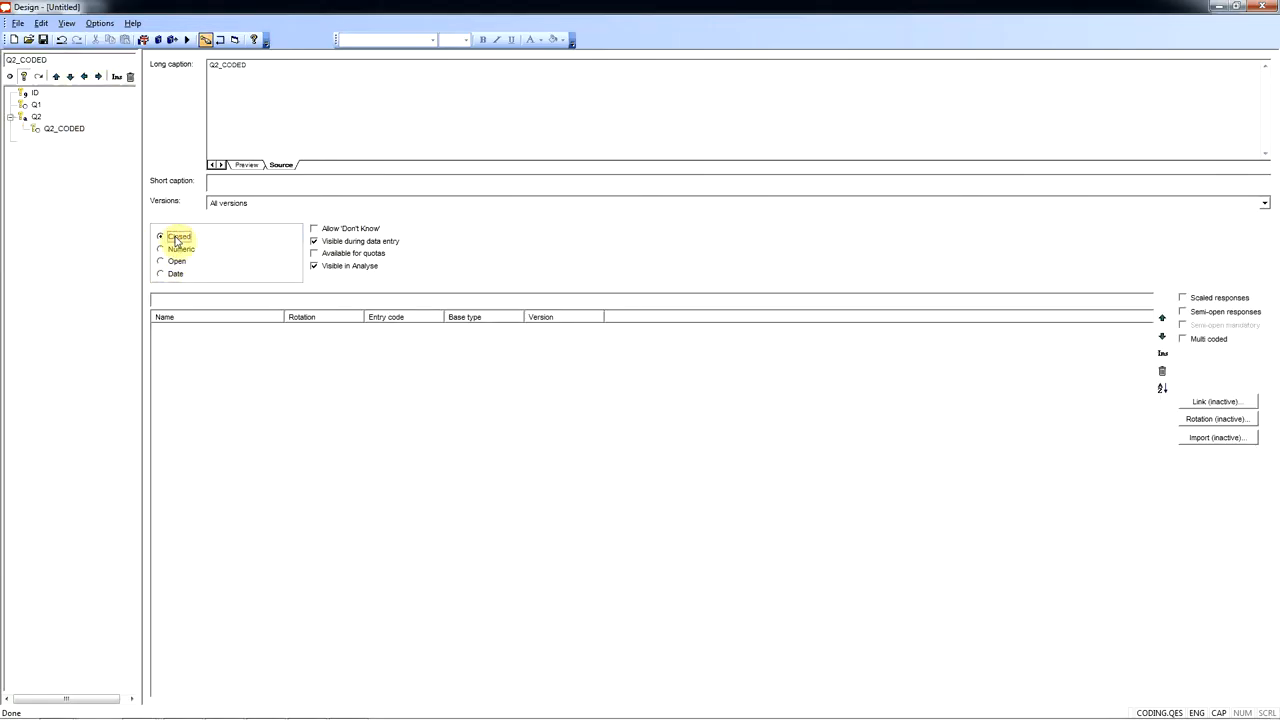
pyautogui.click(175, 300)
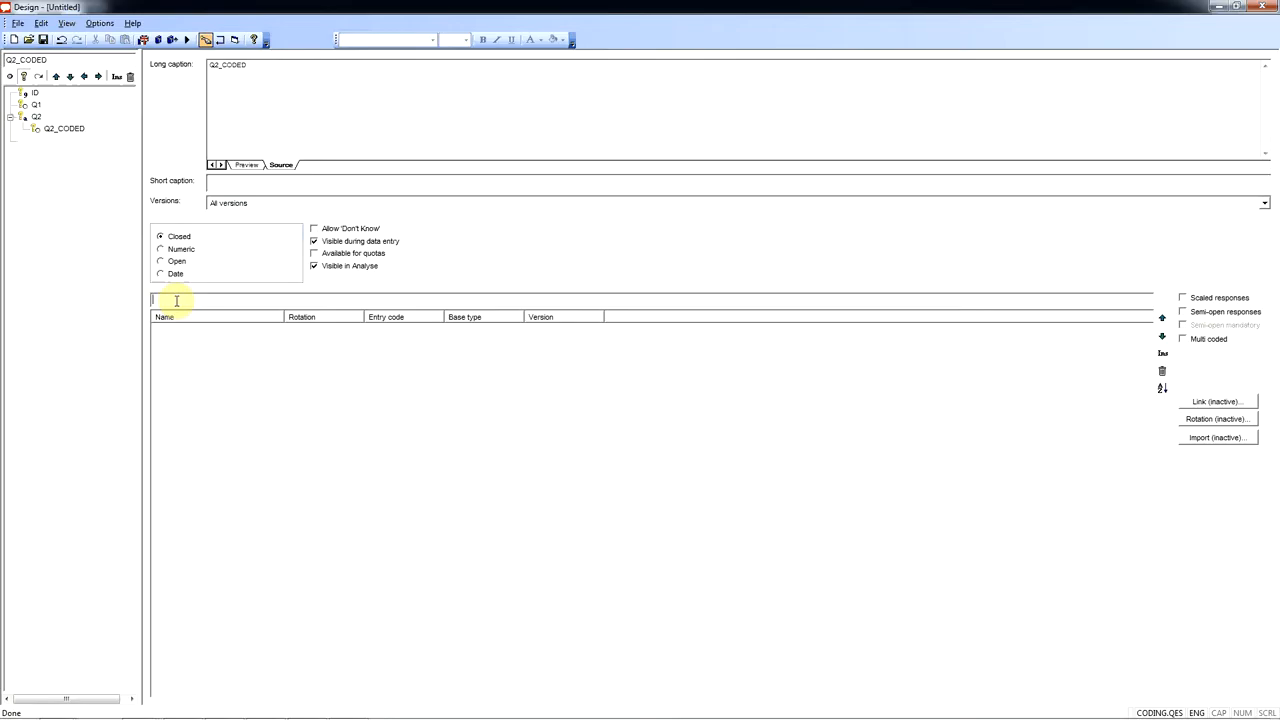
pyautogui.write('Other')
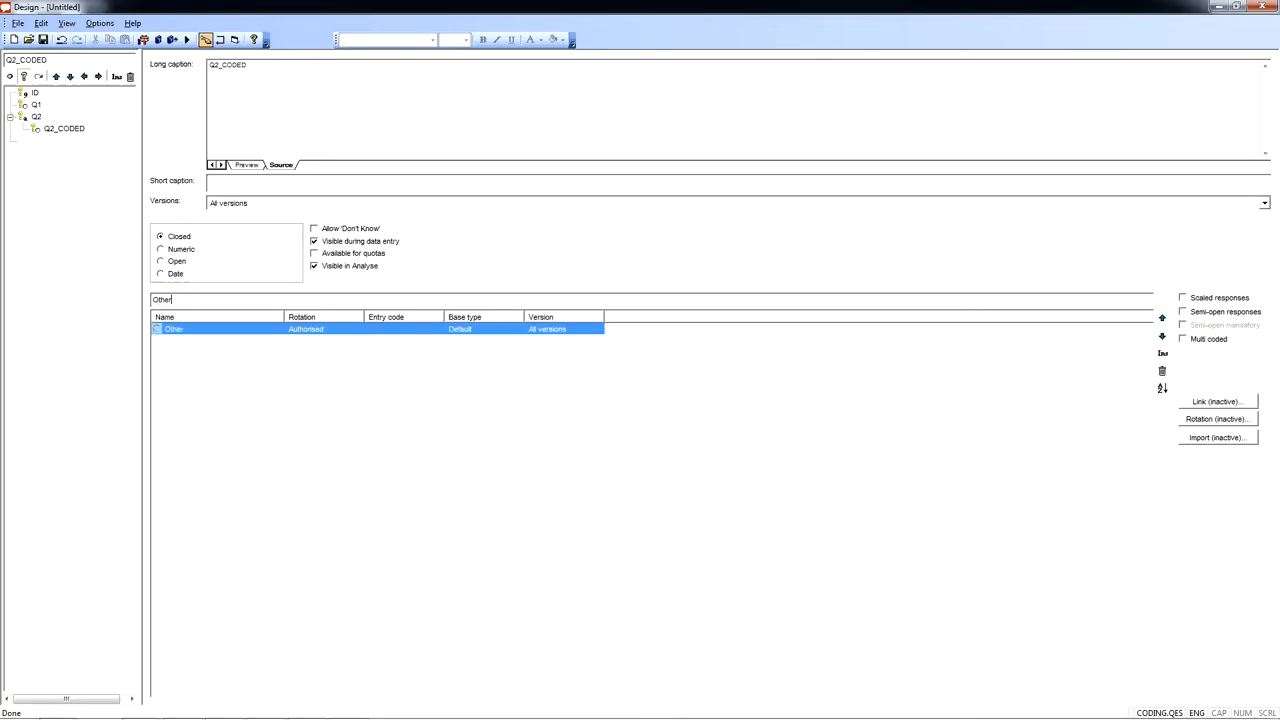
pyautogui.press('Return')
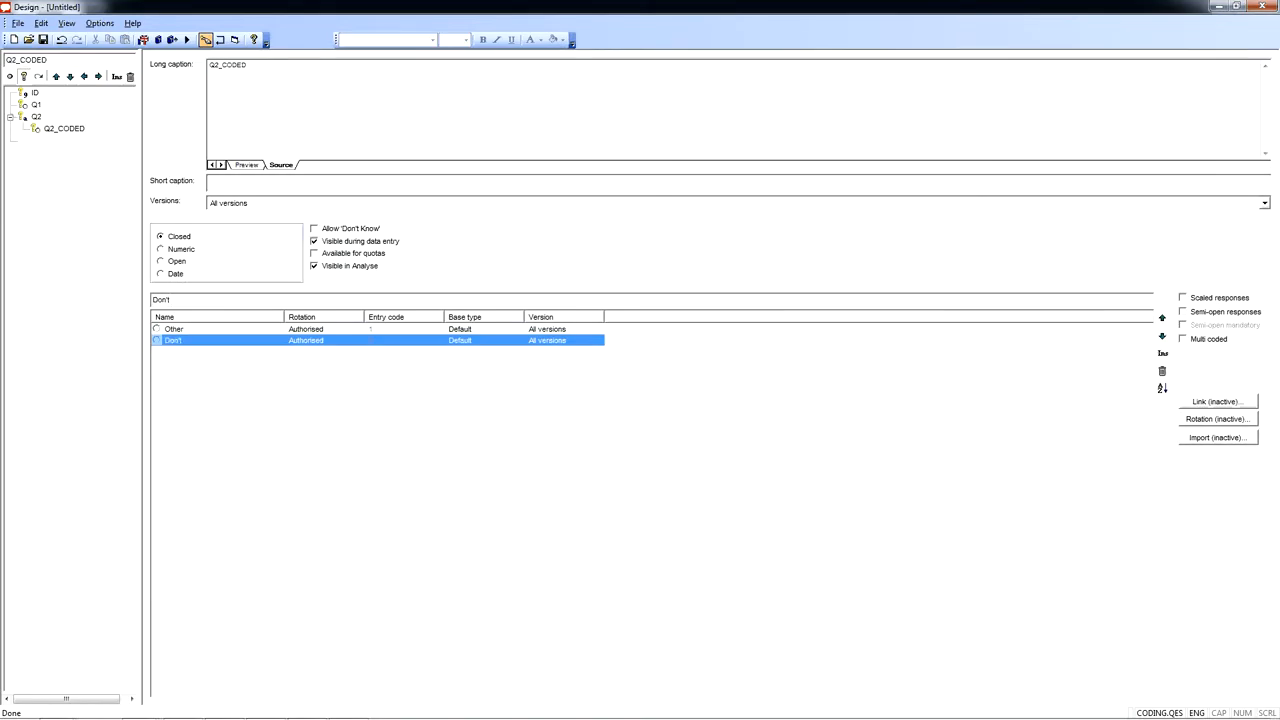
pyautogui.write("Don't know")
pyautogui.press('Return')
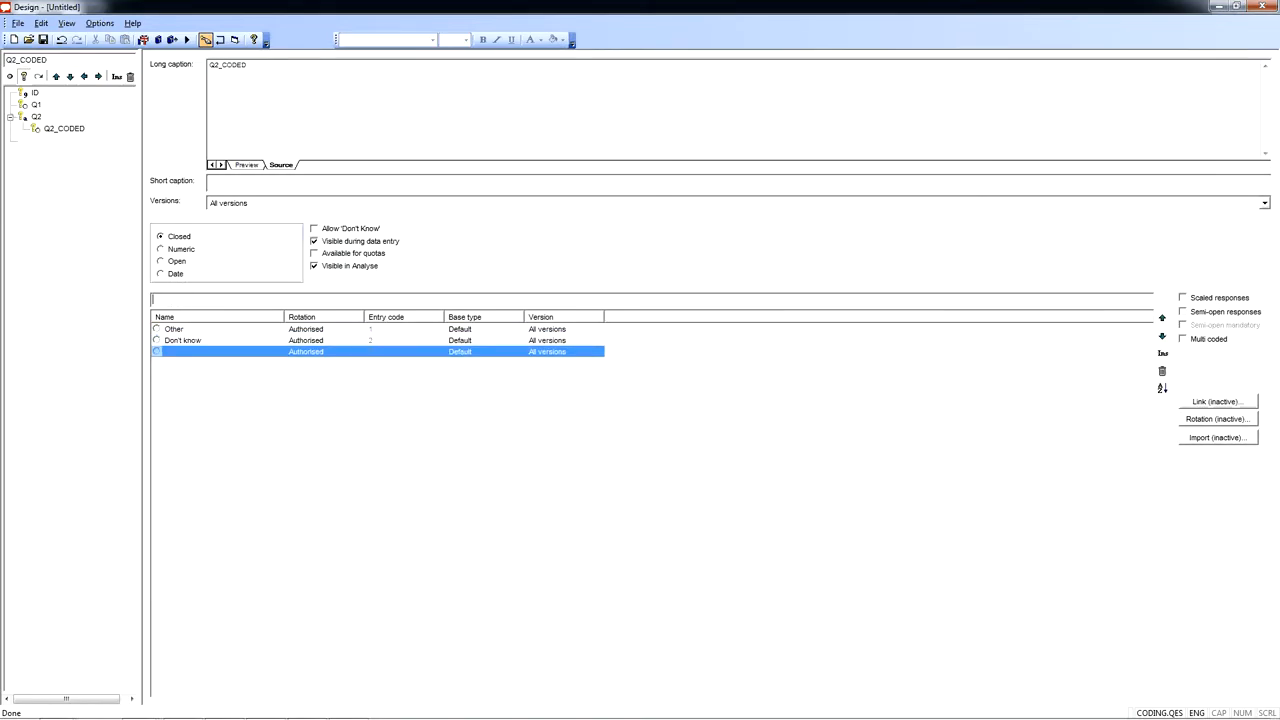
pyautogui.write('Not stated')
pyautogui.click(1208, 340)
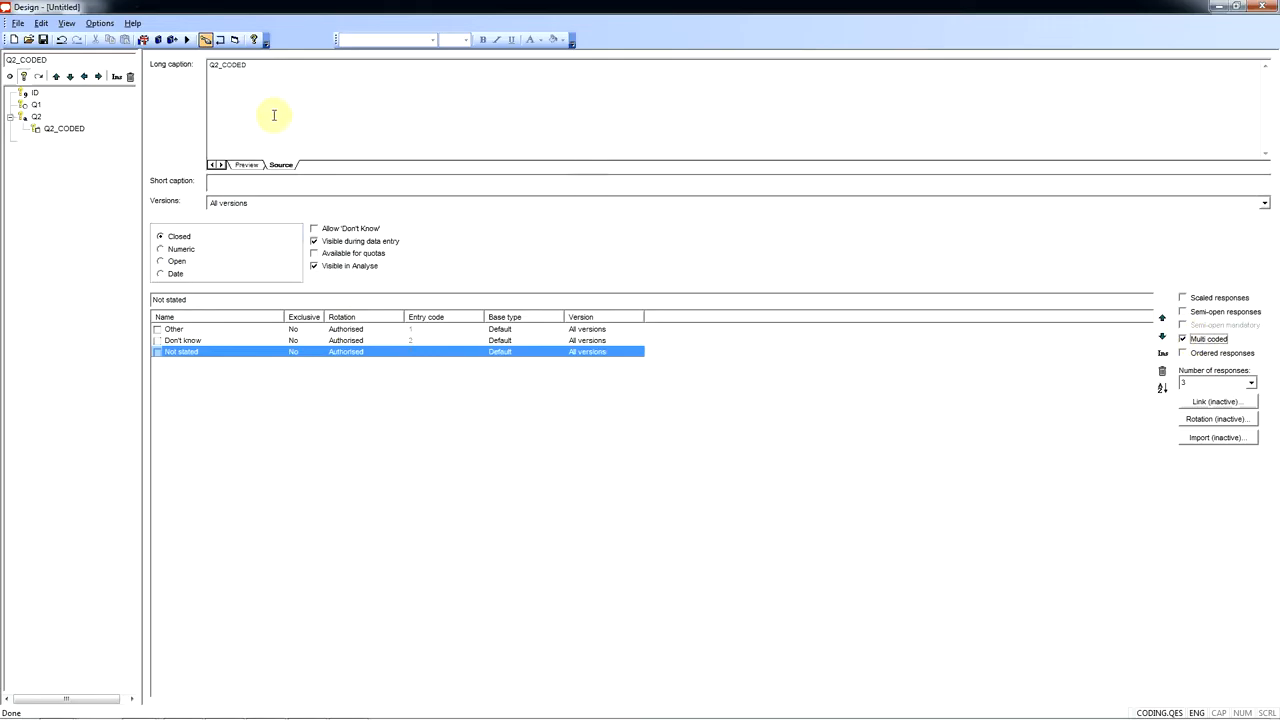
# - Save the questionnaire as a new revision and close both Design and Analyse
pyautogui.click(43, 39)
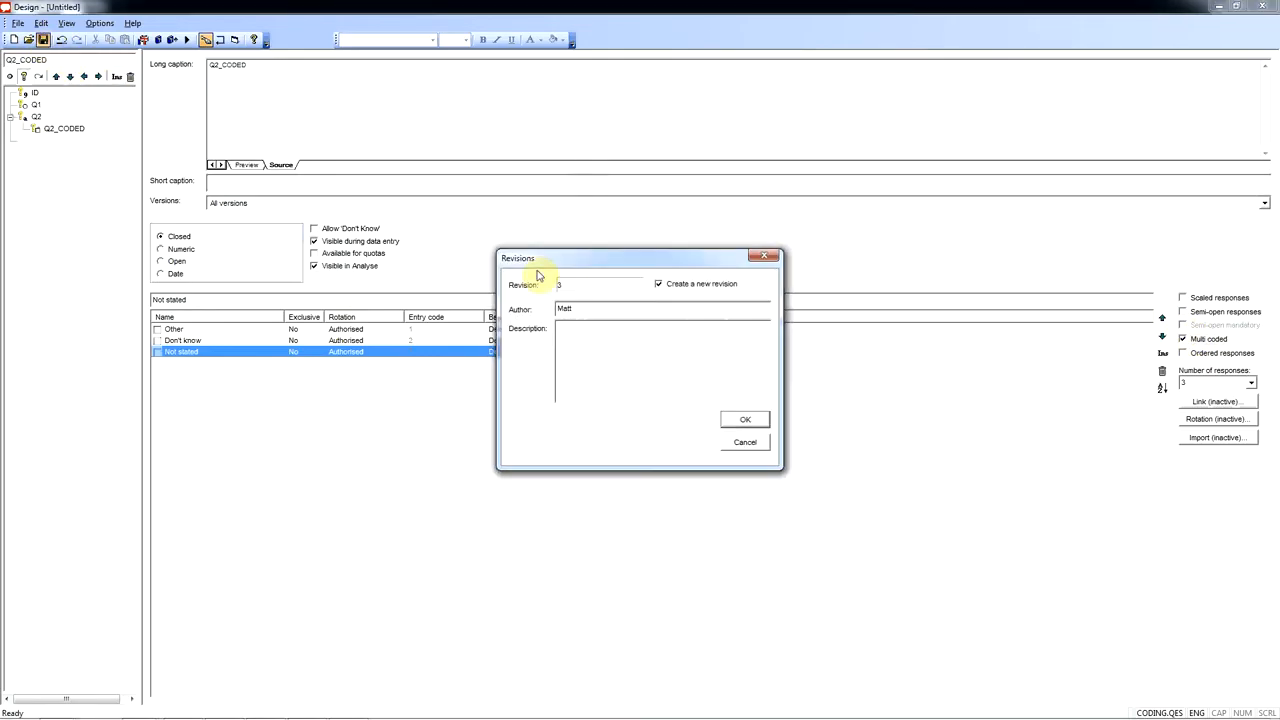
pyautogui.click(745, 419)
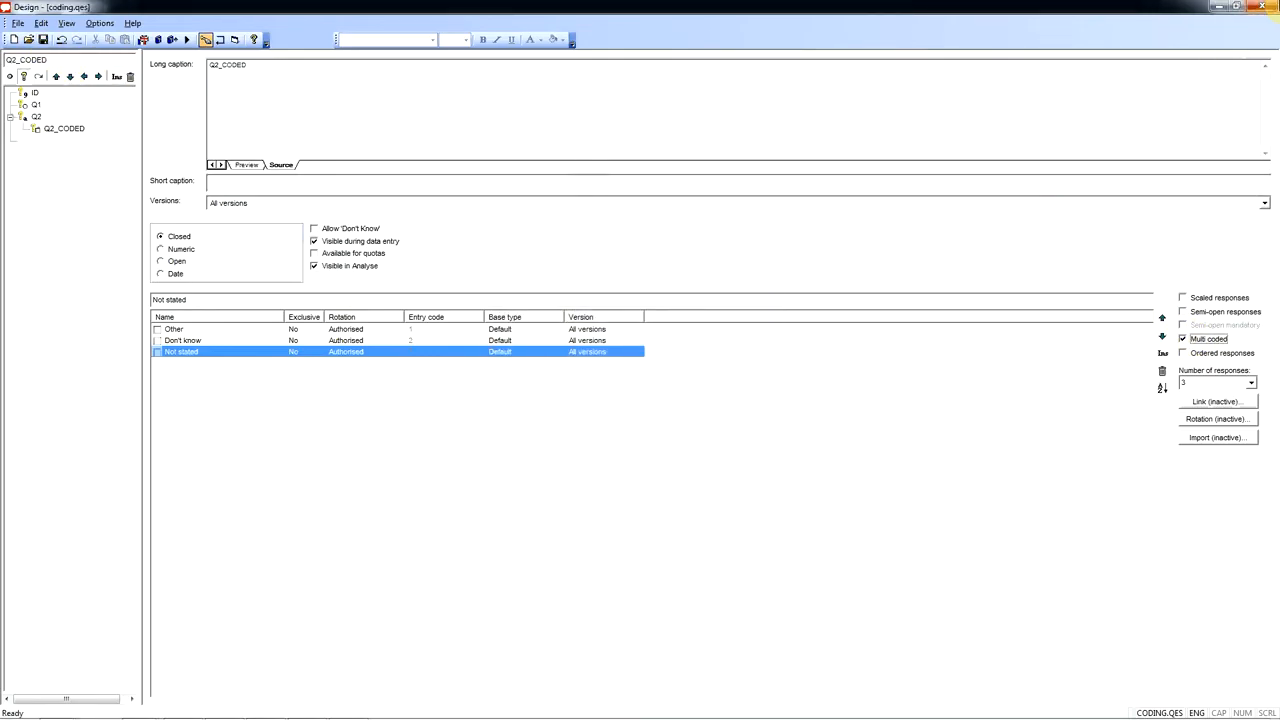
pyautogui.click(1264, 6)
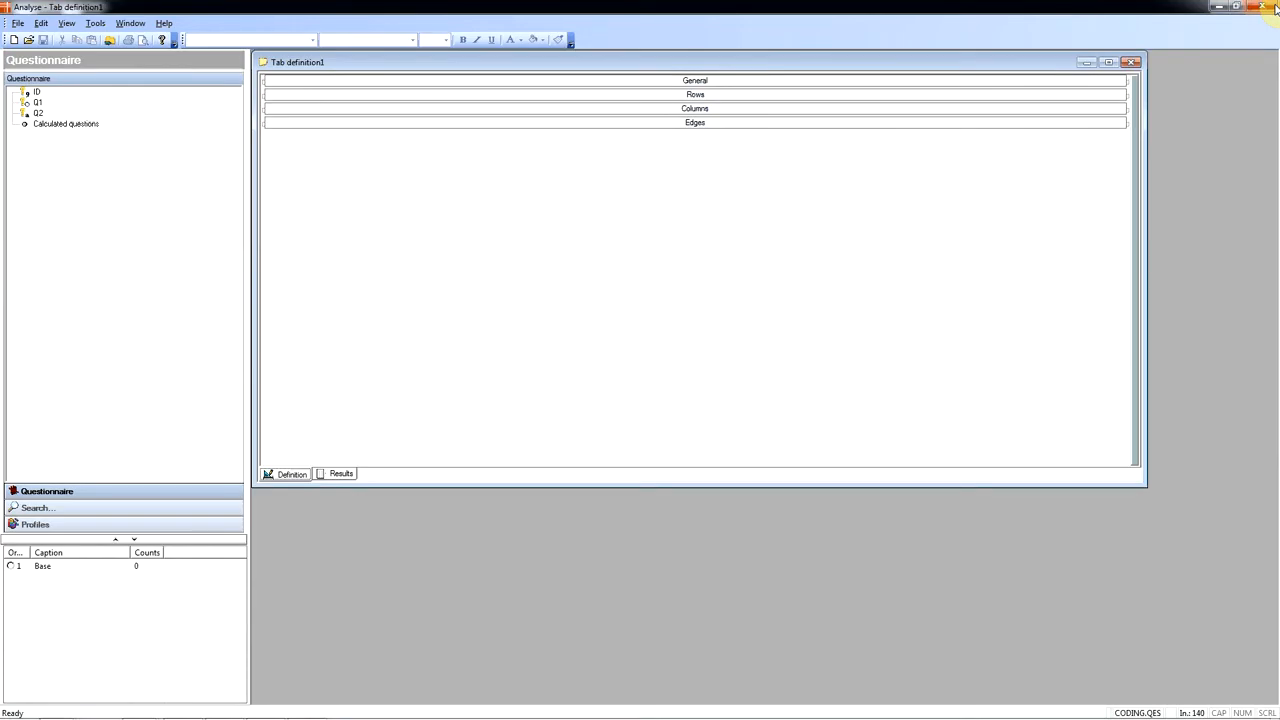
pyautogui.click(1274, 7)
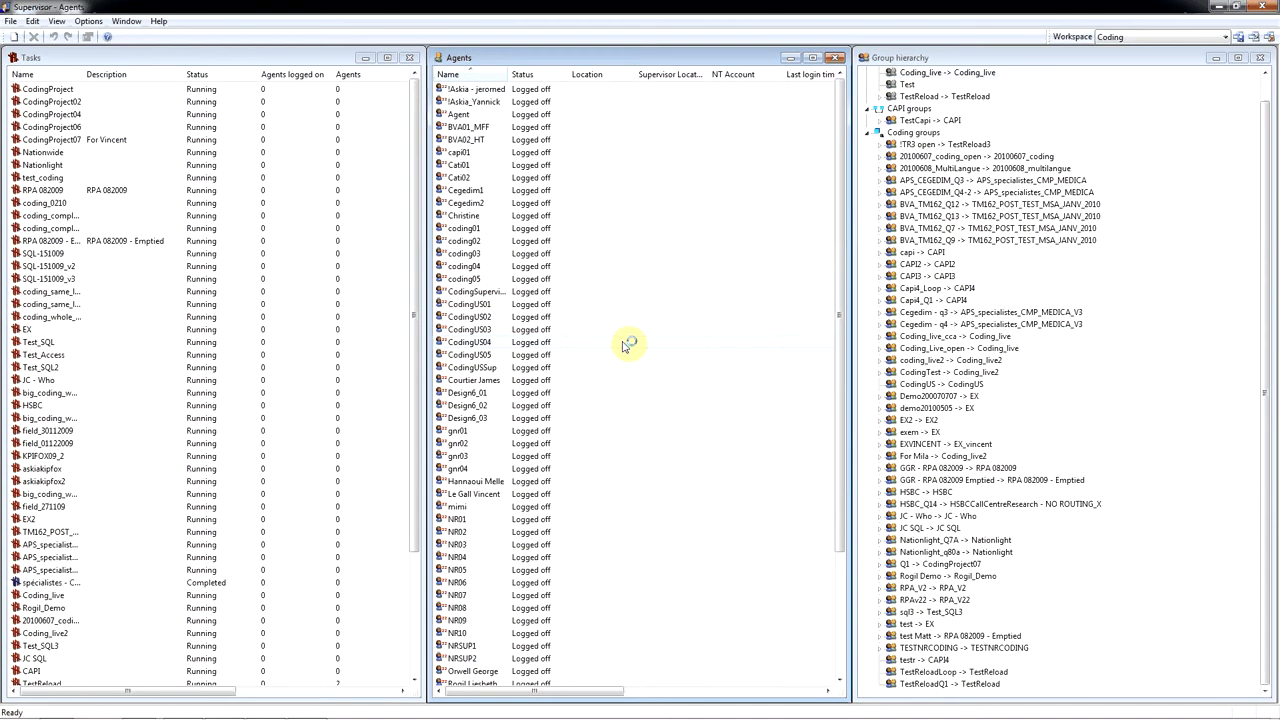
# - Start a new task in Supervisor and choose coding.qes from example_files as the local survey file to upload
pyautogui.rightClick(297, 395)
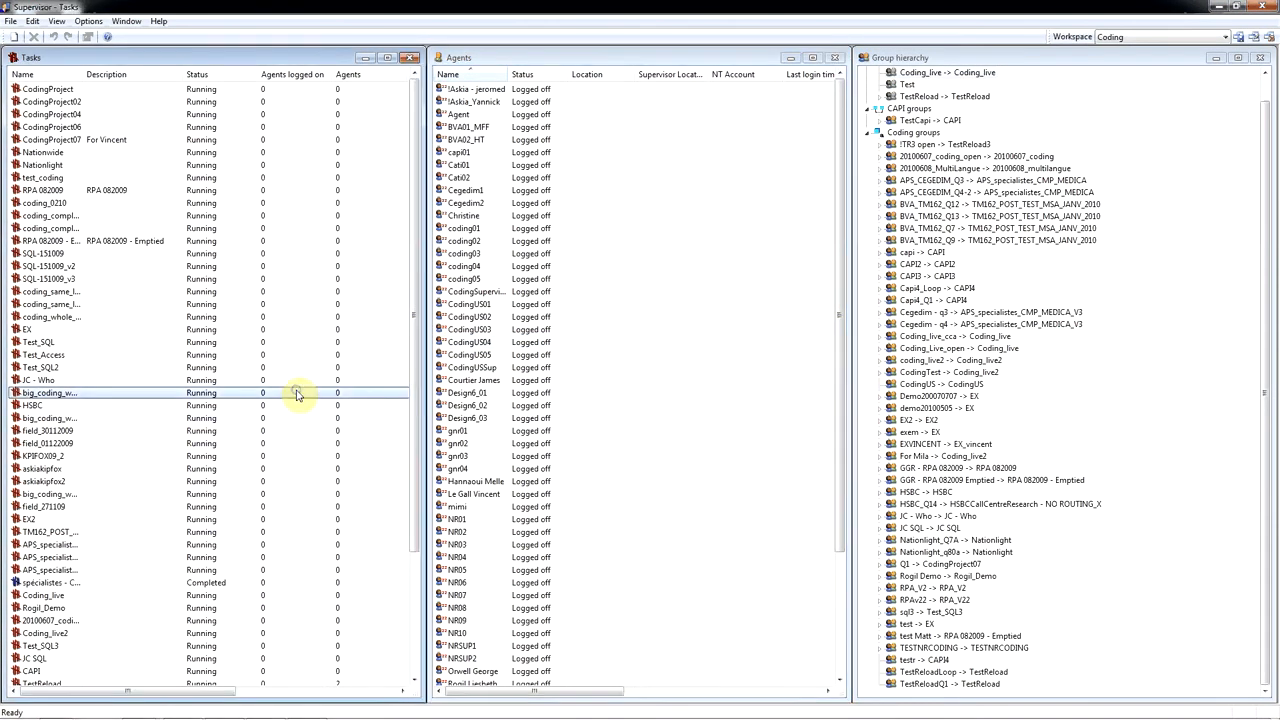
pyautogui.click(340, 326)
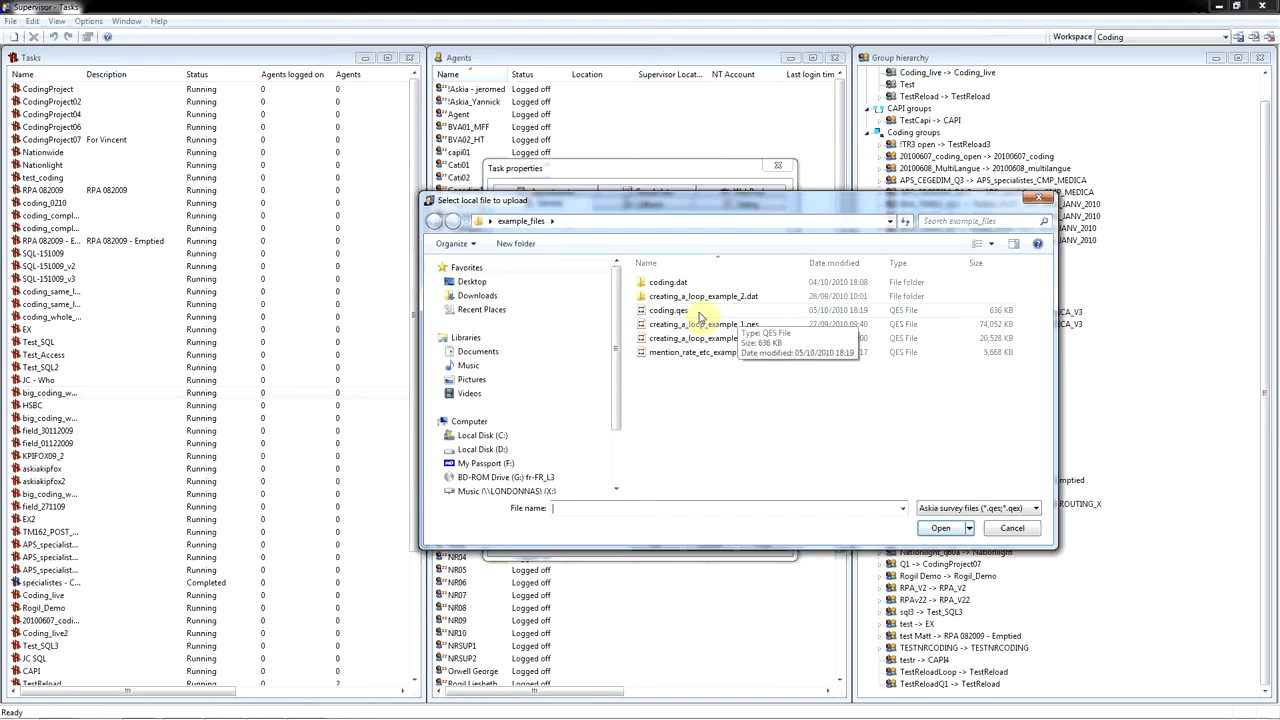
pyautogui.doubleClick(700, 317)
# - Create a remote folder named Coding__test under AskiaQes and set coding.qes to be saved in it
pyautogui.click(787, 313)
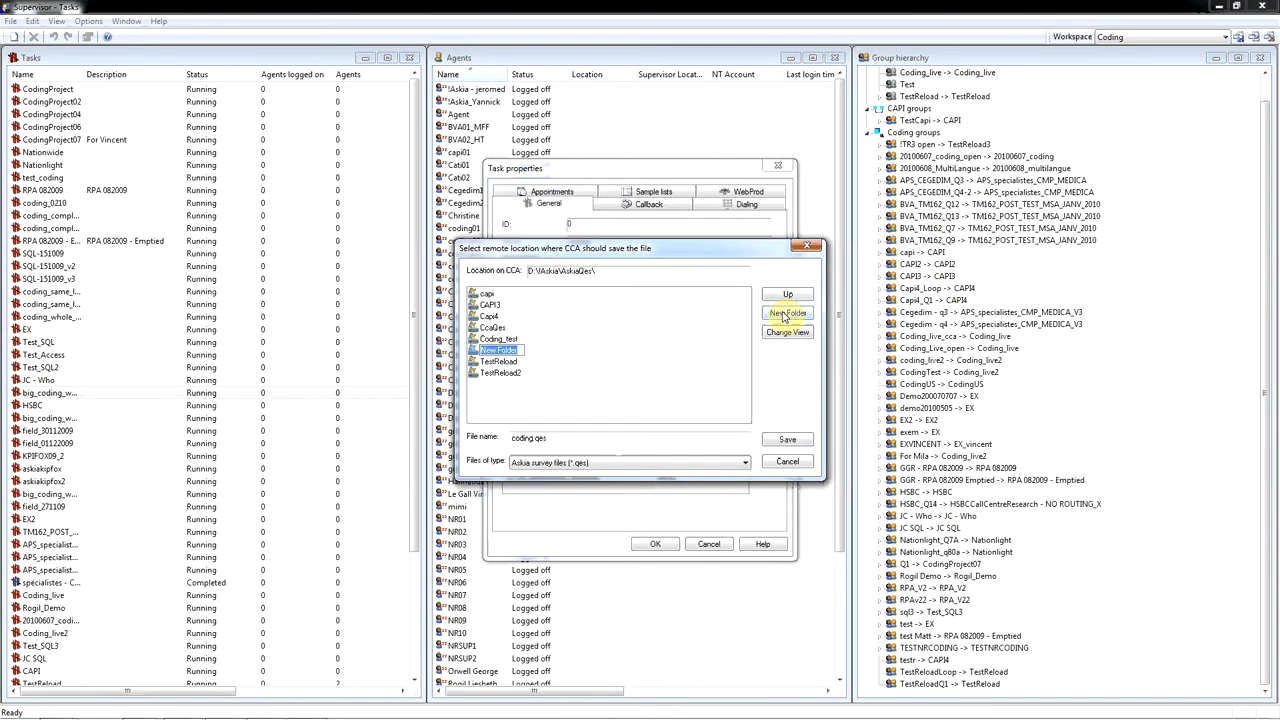
pyautogui.press('BackSpace')
pyautogui.write('Coding__test')
pyautogui.press('Return')
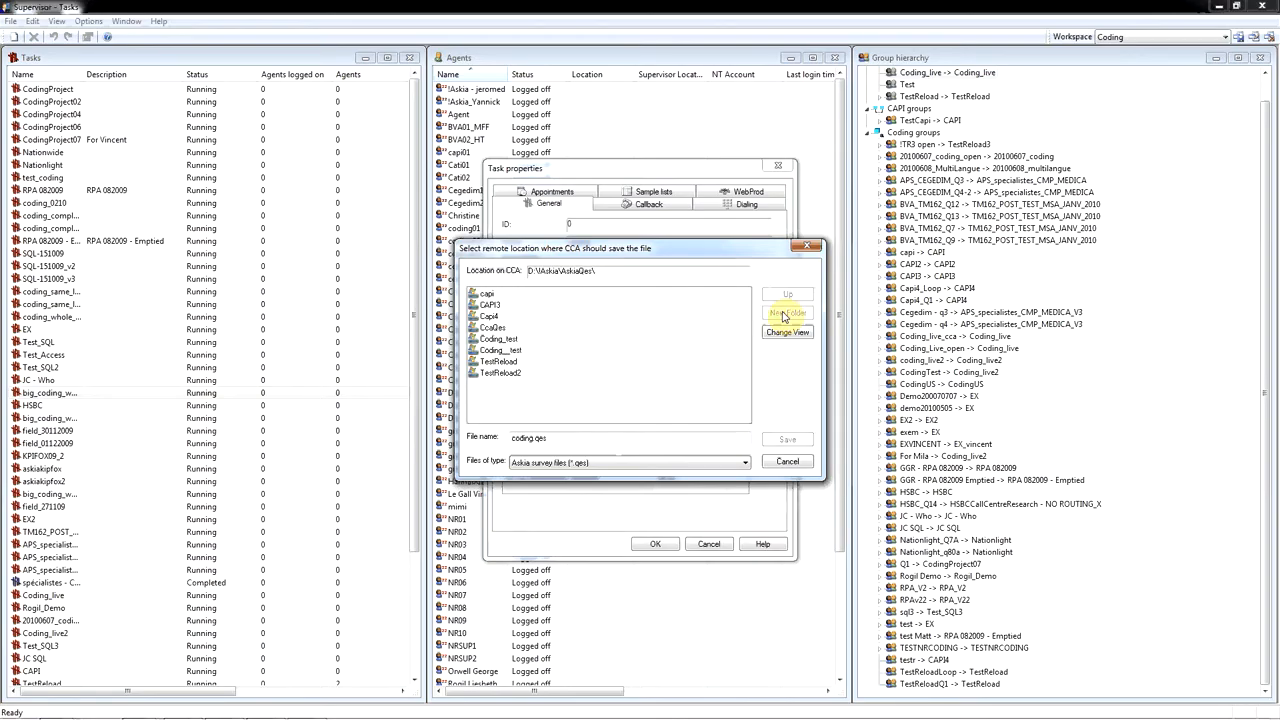
pyautogui.doubleClick(508, 350)
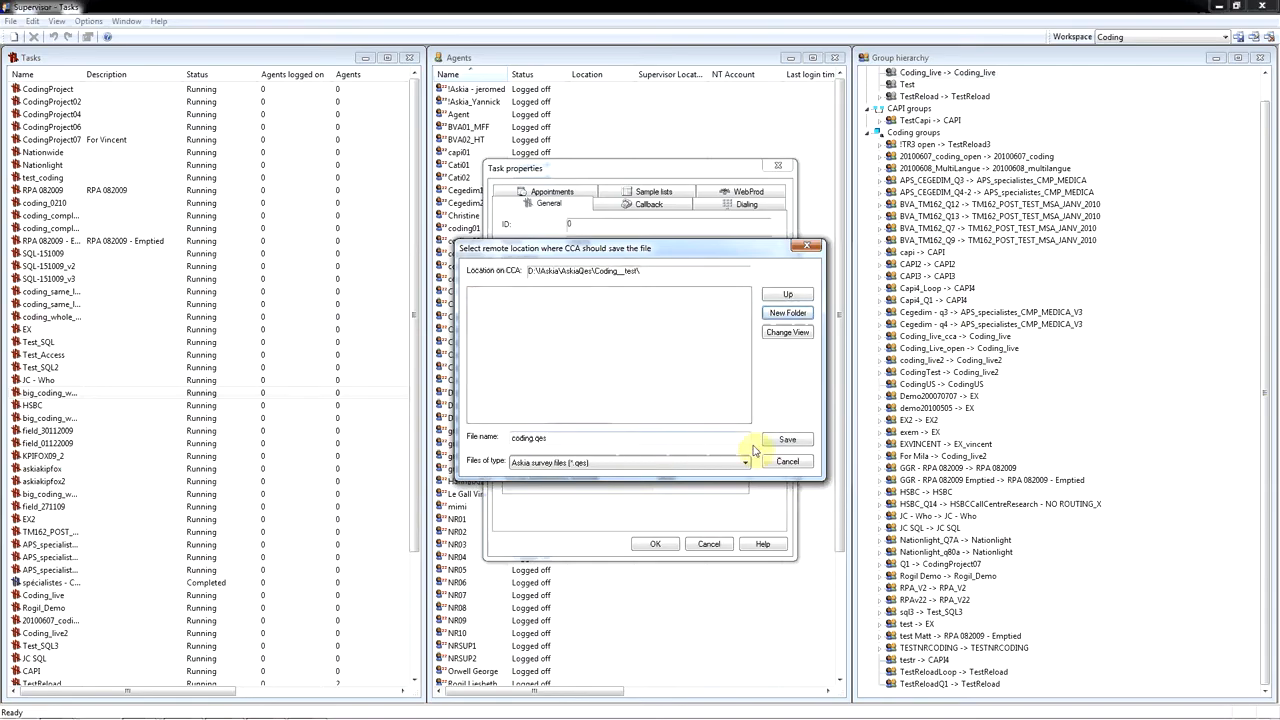
pyautogui.click(786, 442)
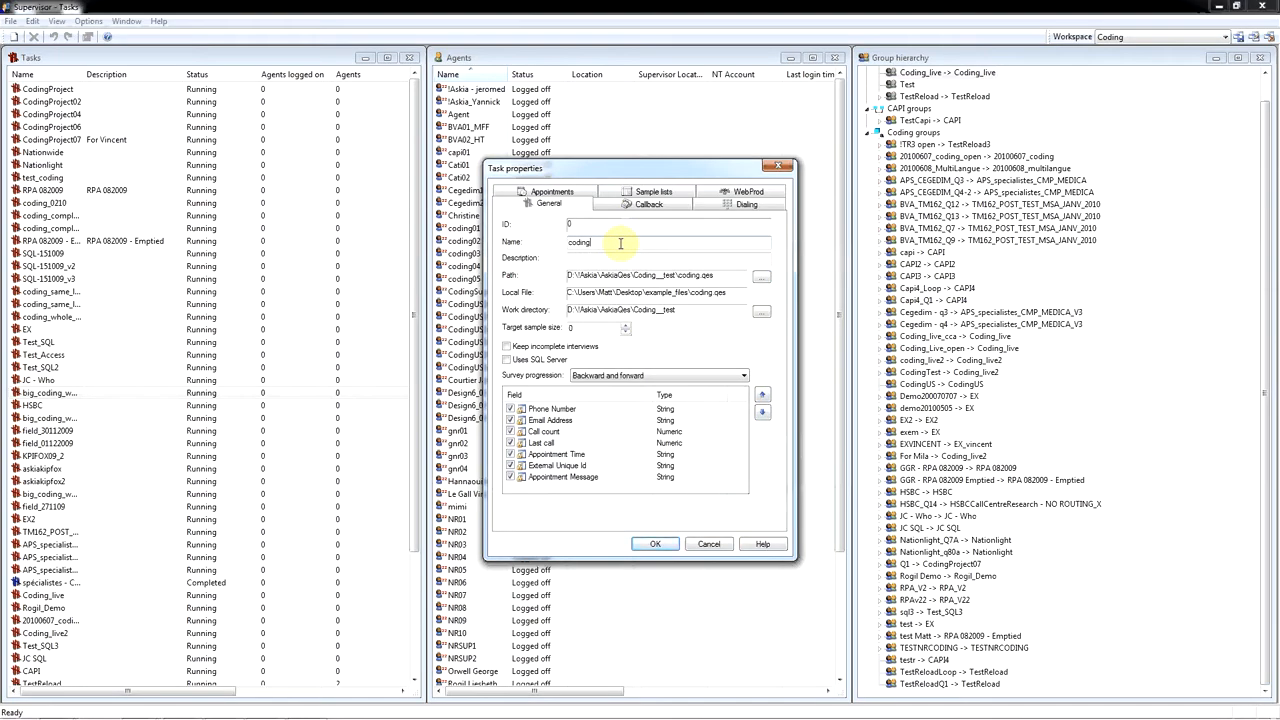
# - Name the task coding_demonstration, create it, and select it in the task list
pyautogui.write('_demonstration')
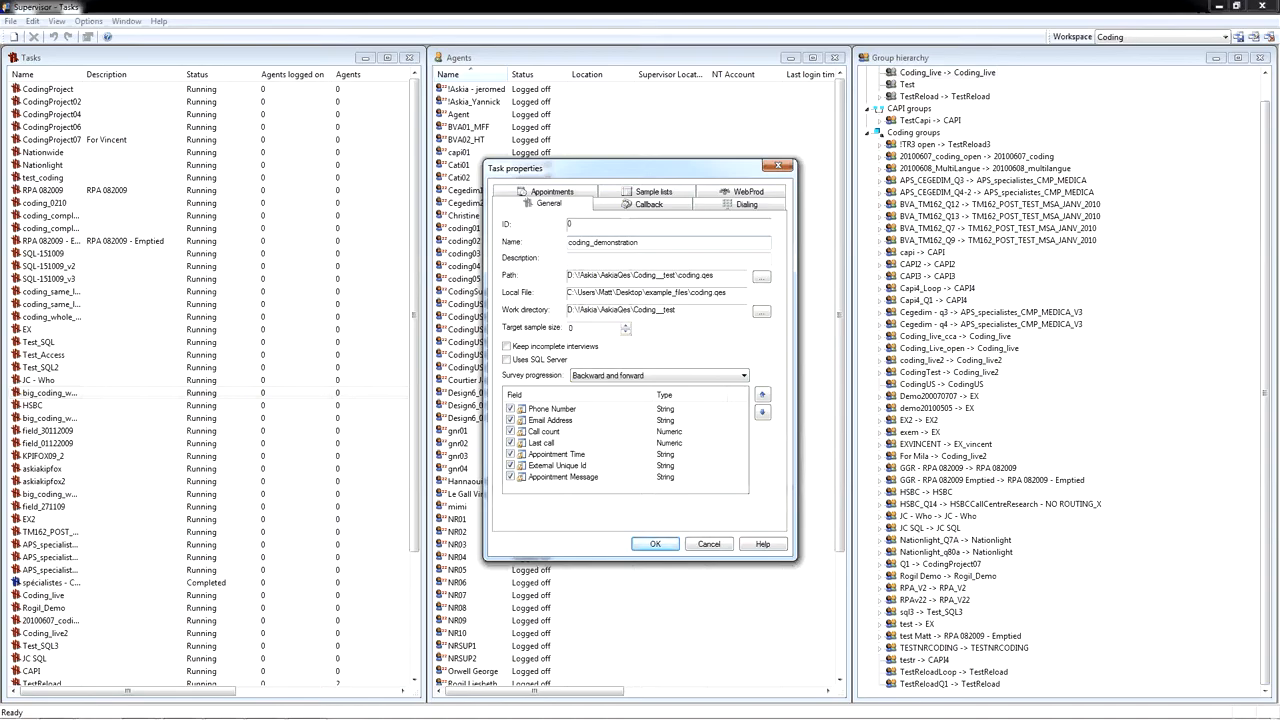
pyautogui.click(668, 545)
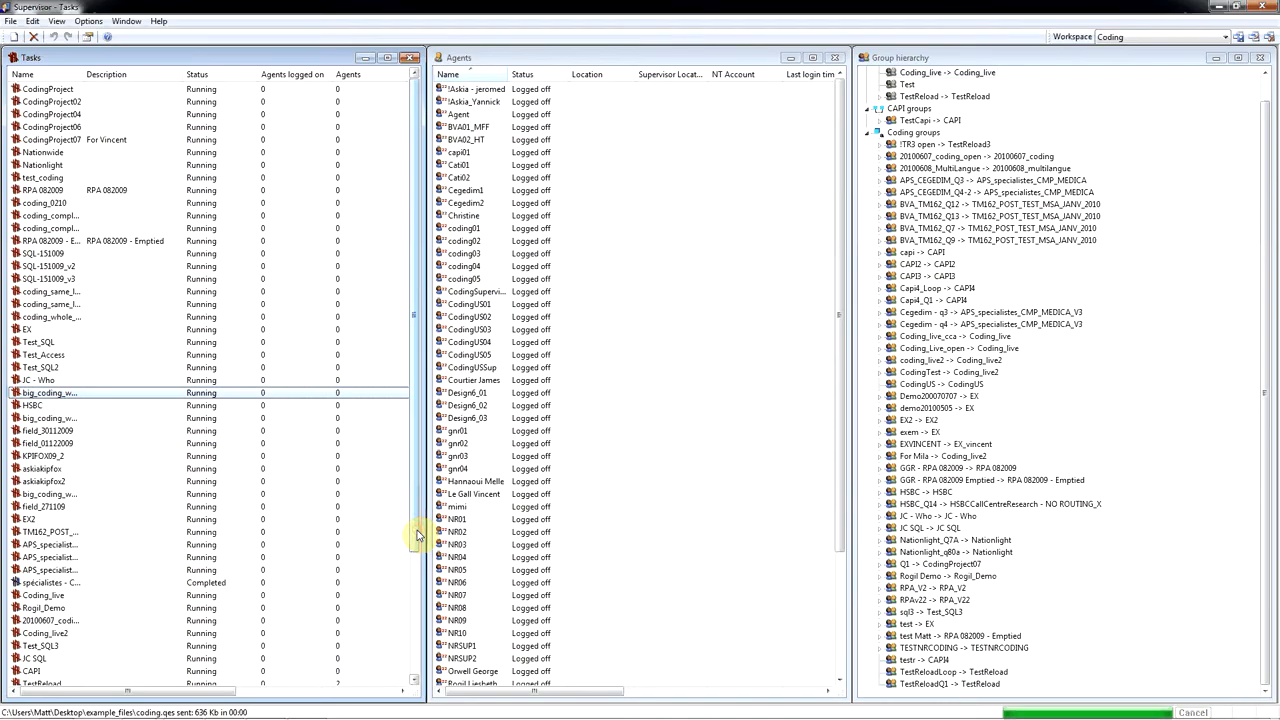
pyautogui.moveTo(418, 535); pyautogui.dragTo(436, 668)
pyautogui.click(417, 680)
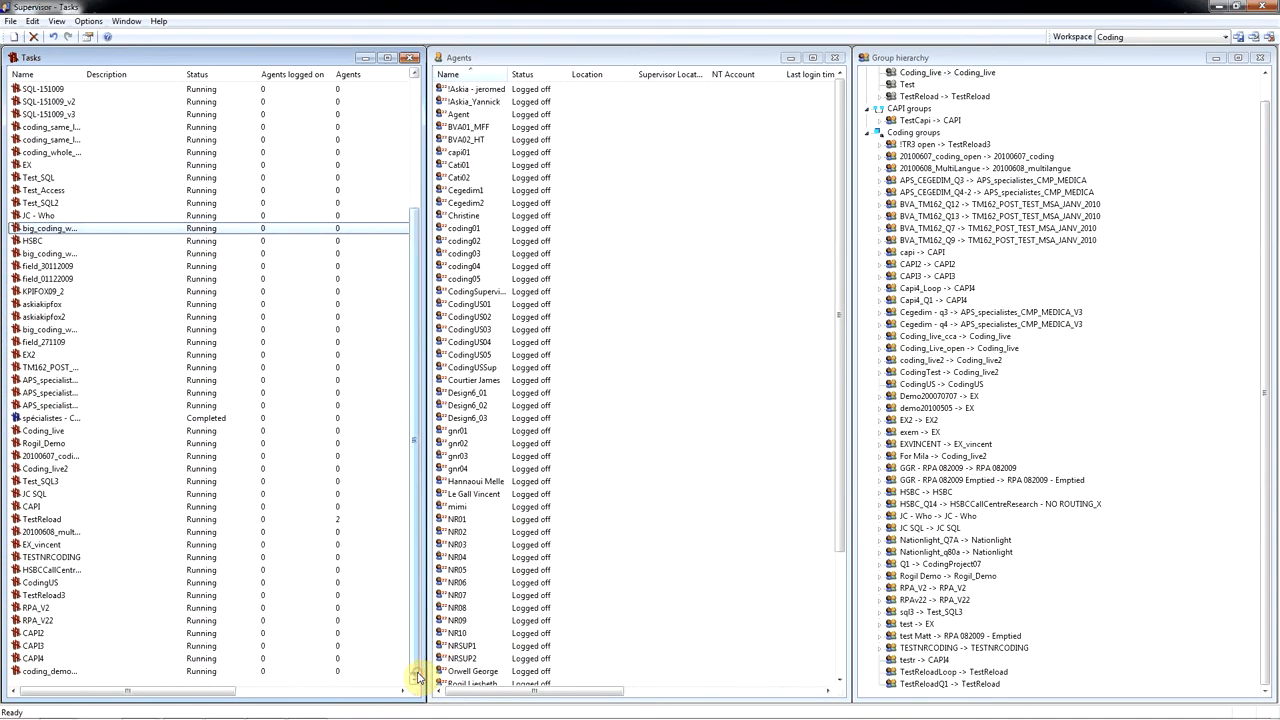
pyautogui.click(73, 676)
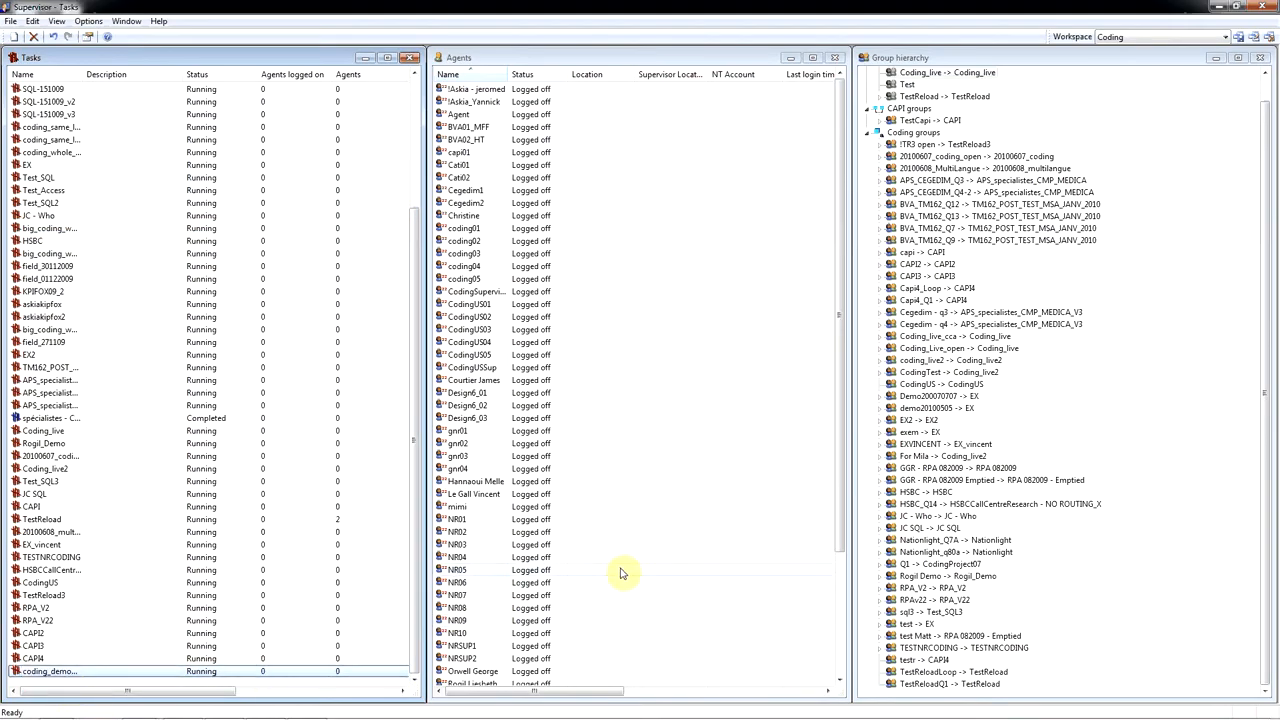
# - Create a new coding group named coding_demo and assign the coding_demonstration task to it
pyautogui.rightClick(1122, 600)
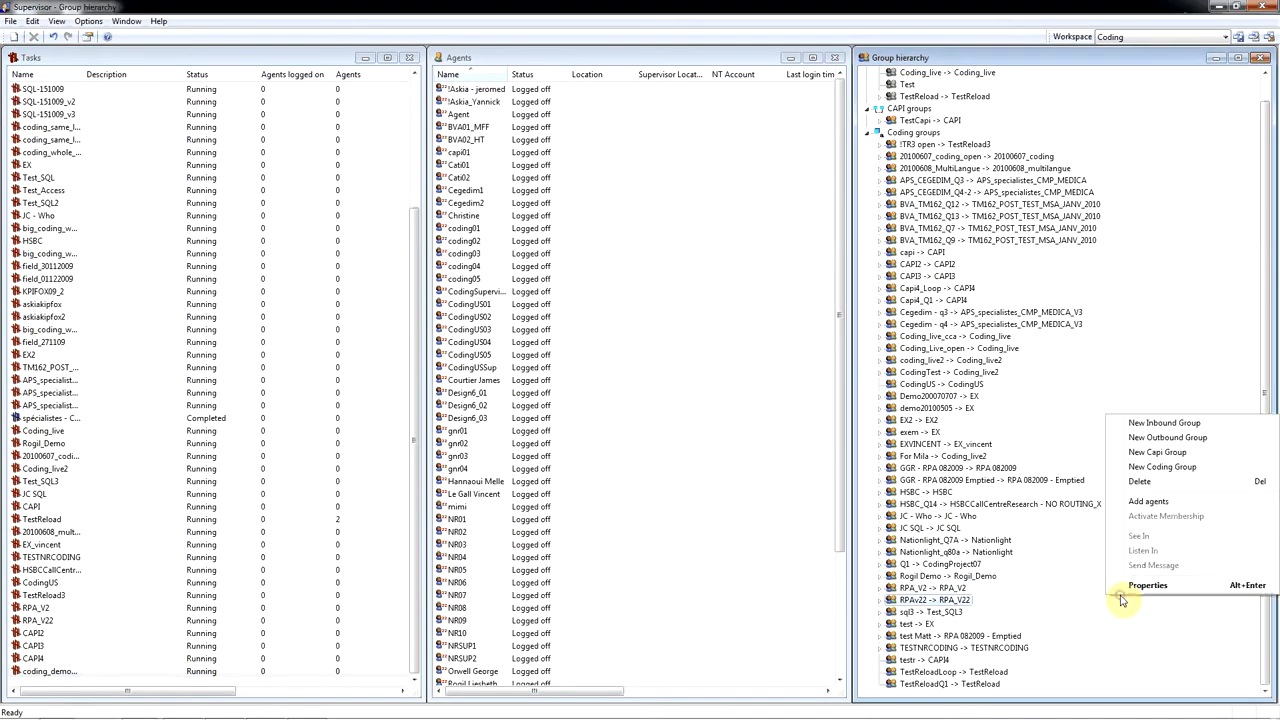
pyautogui.click(1172, 469)
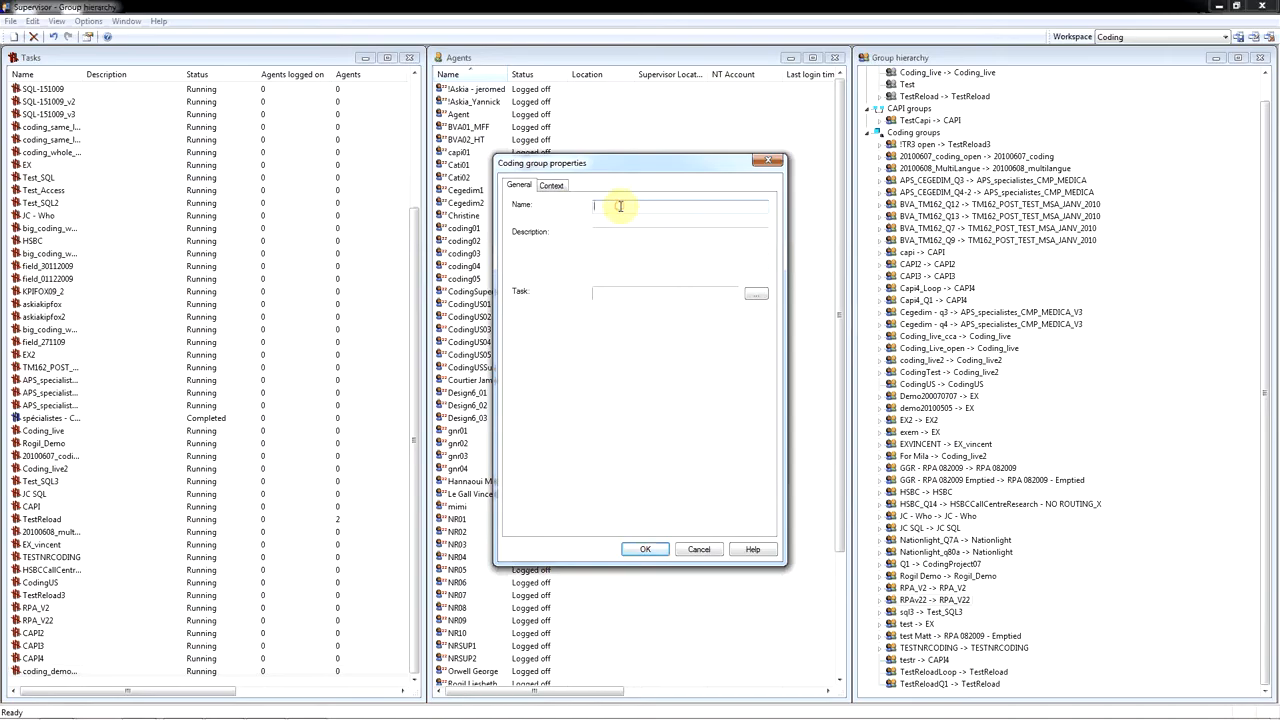
pyautogui.write('coding_demo')
pyautogui.click(755, 293)
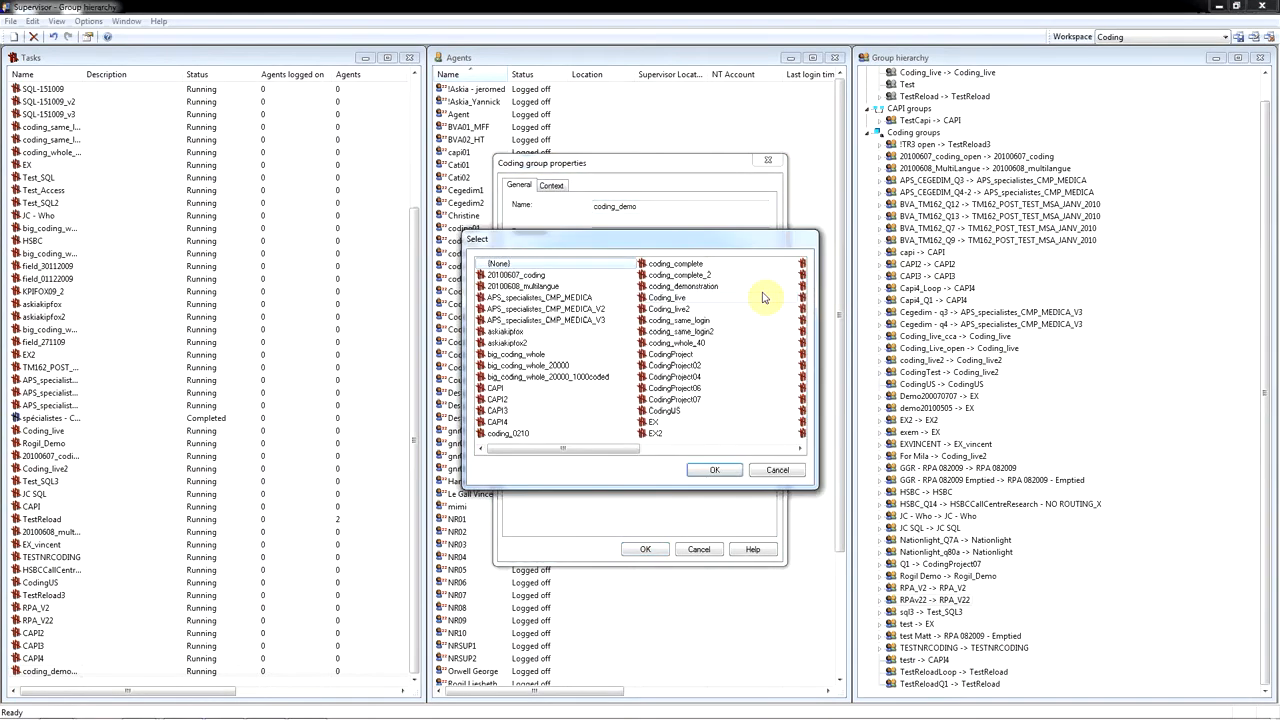
pyautogui.doubleClick(695, 287)
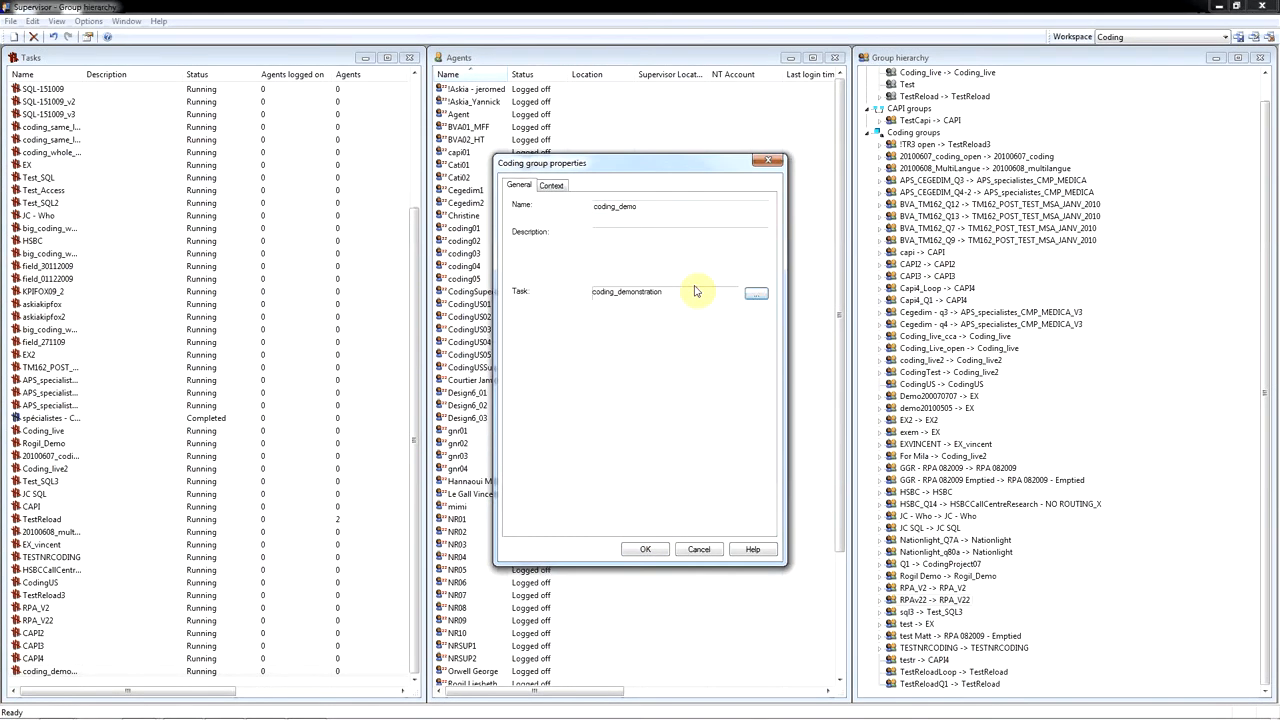
# - In the coding group's context settings, set Q2 as the source question and add Q1 as a context question
pyautogui.click(555, 187)
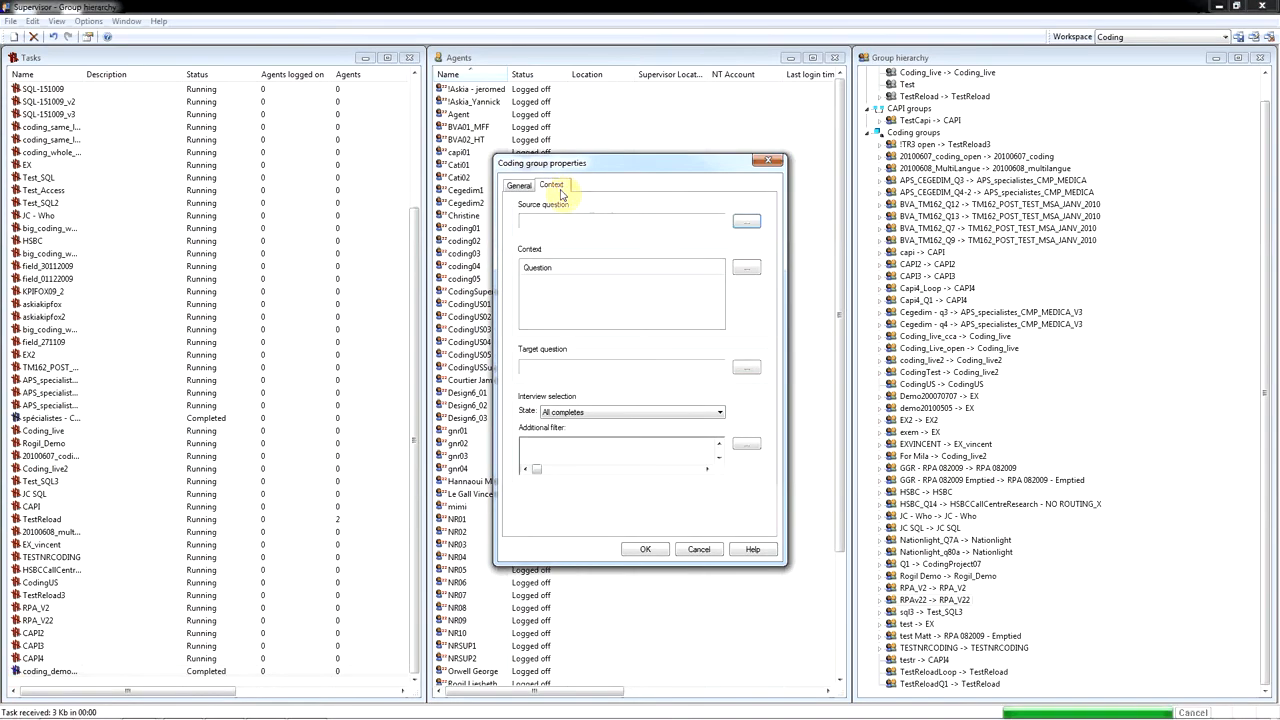
pyautogui.click(746, 222)
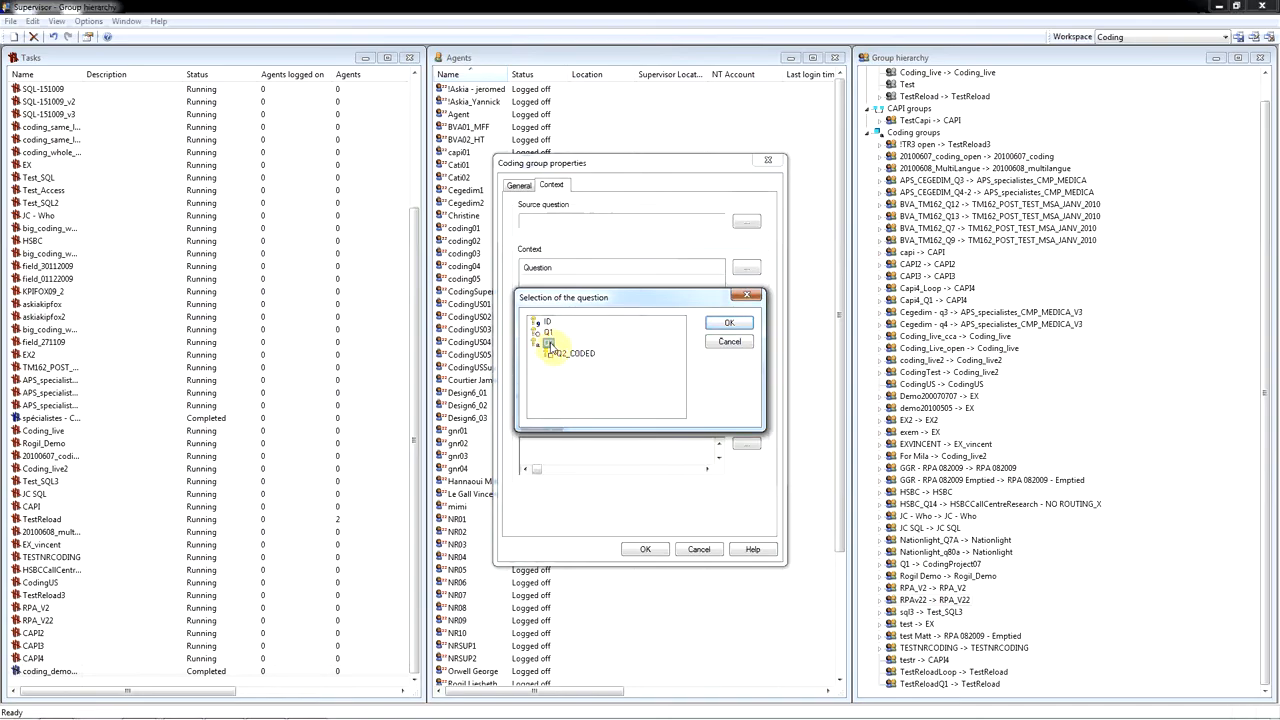
pyautogui.click(548, 343)
pyautogui.click(718, 325)
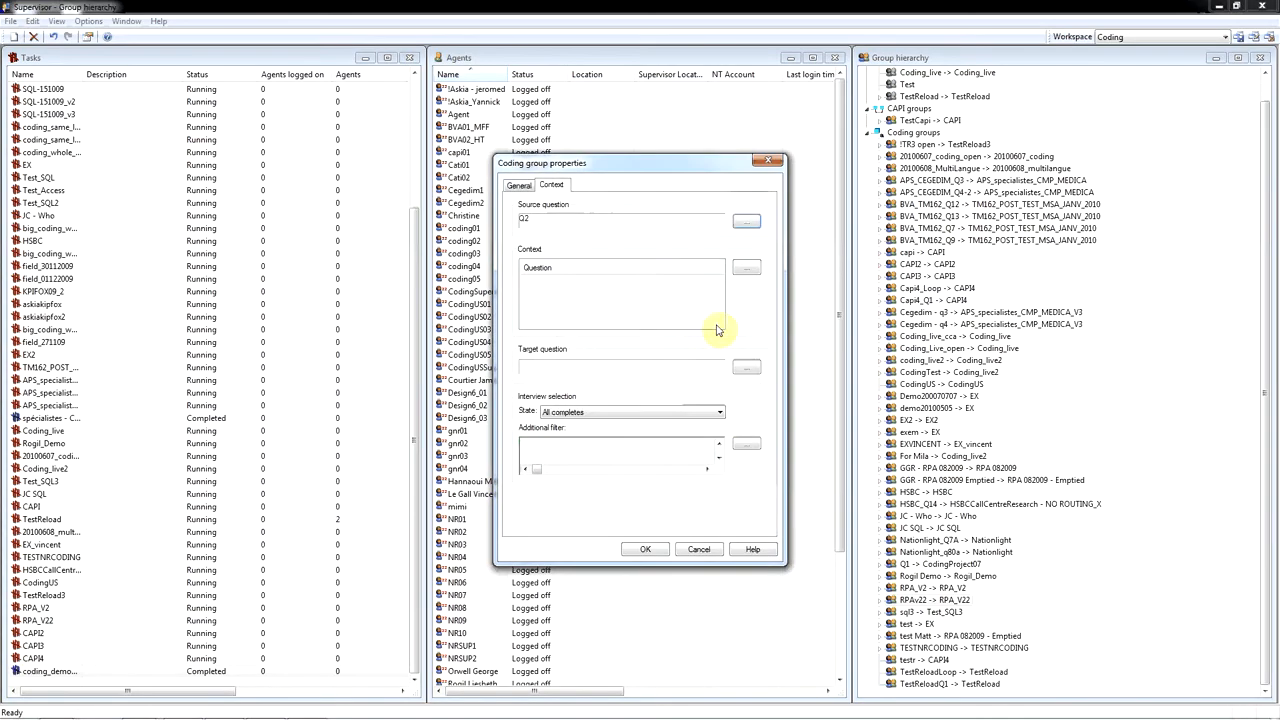
pyautogui.click(747, 270)
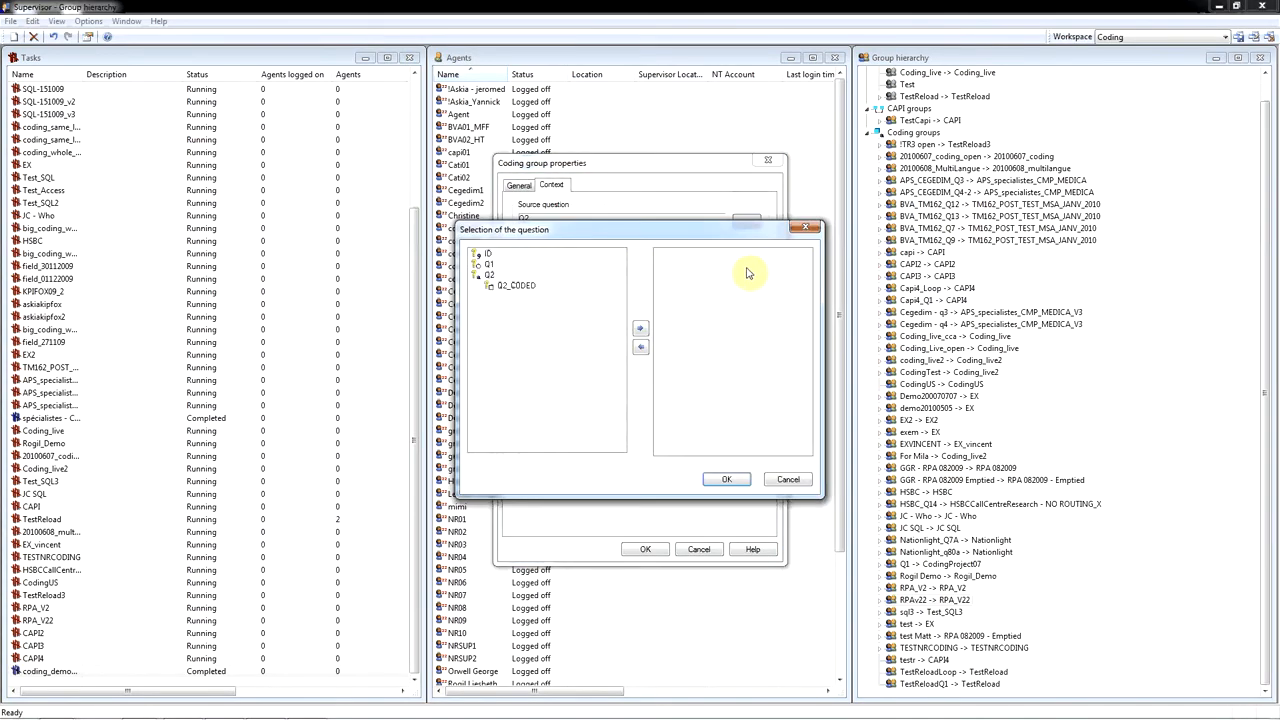
pyautogui.click(488, 266)
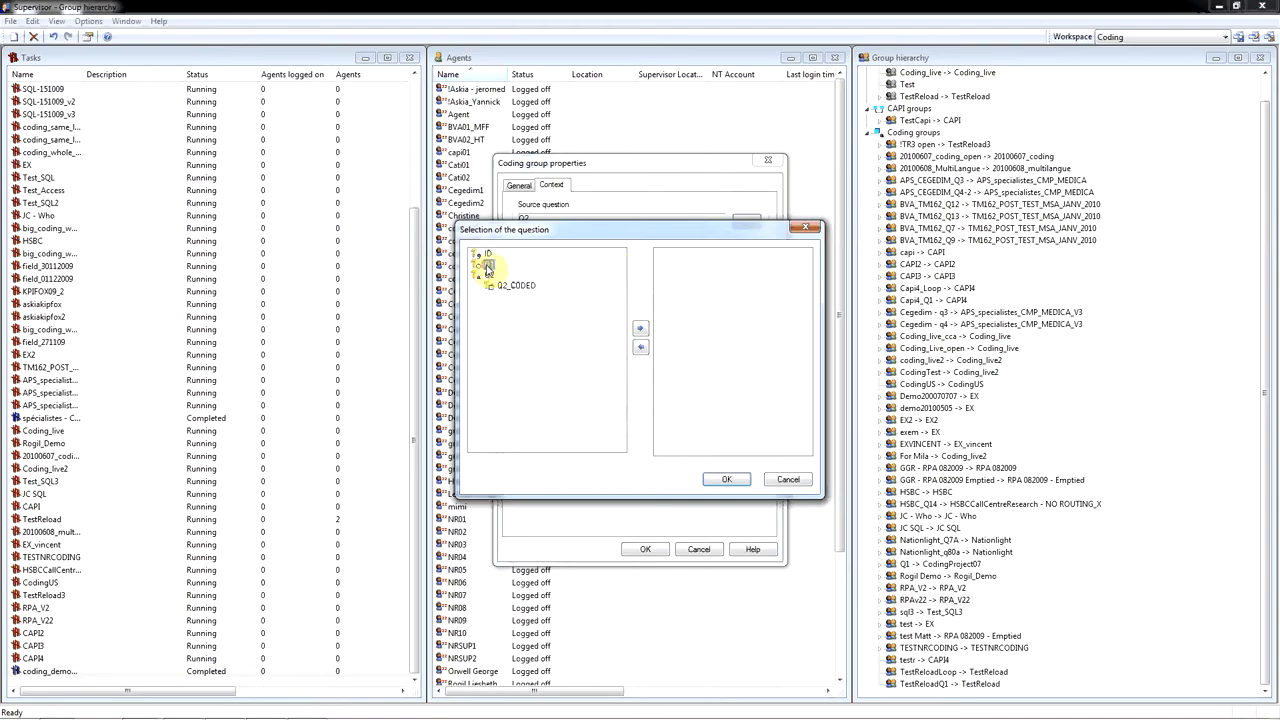
pyautogui.click(640, 328)
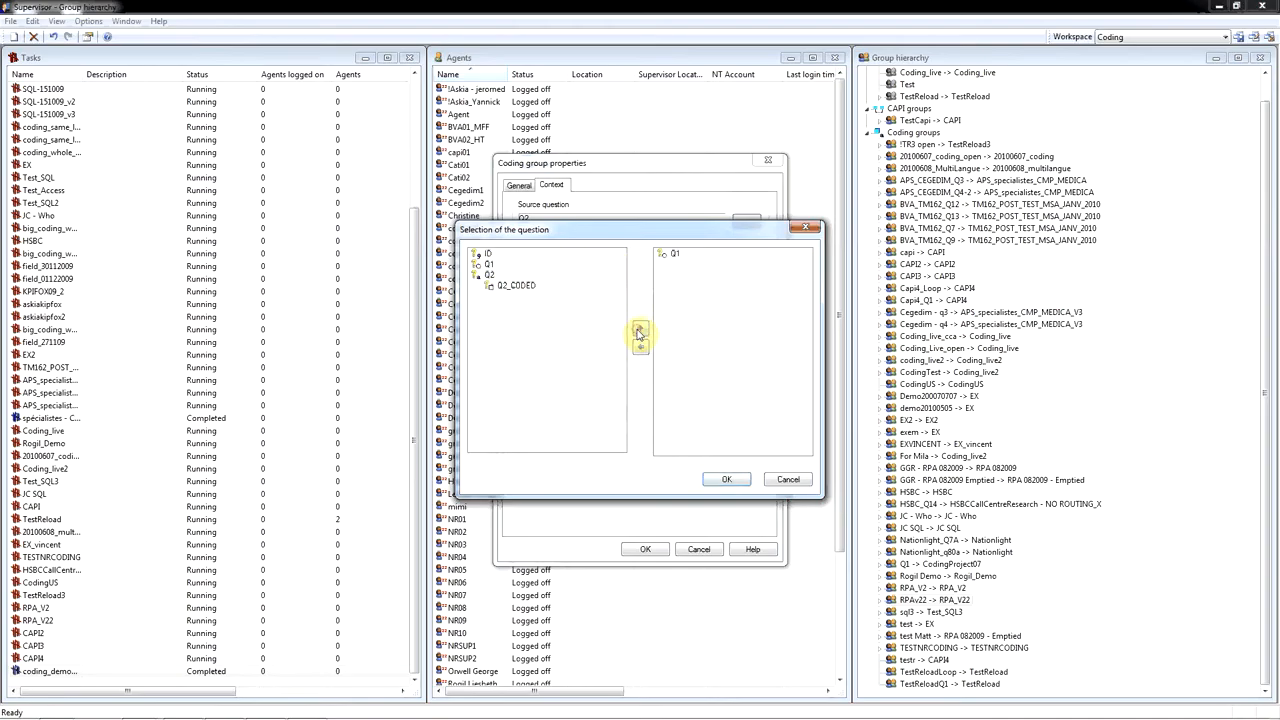
pyautogui.click(735, 482)
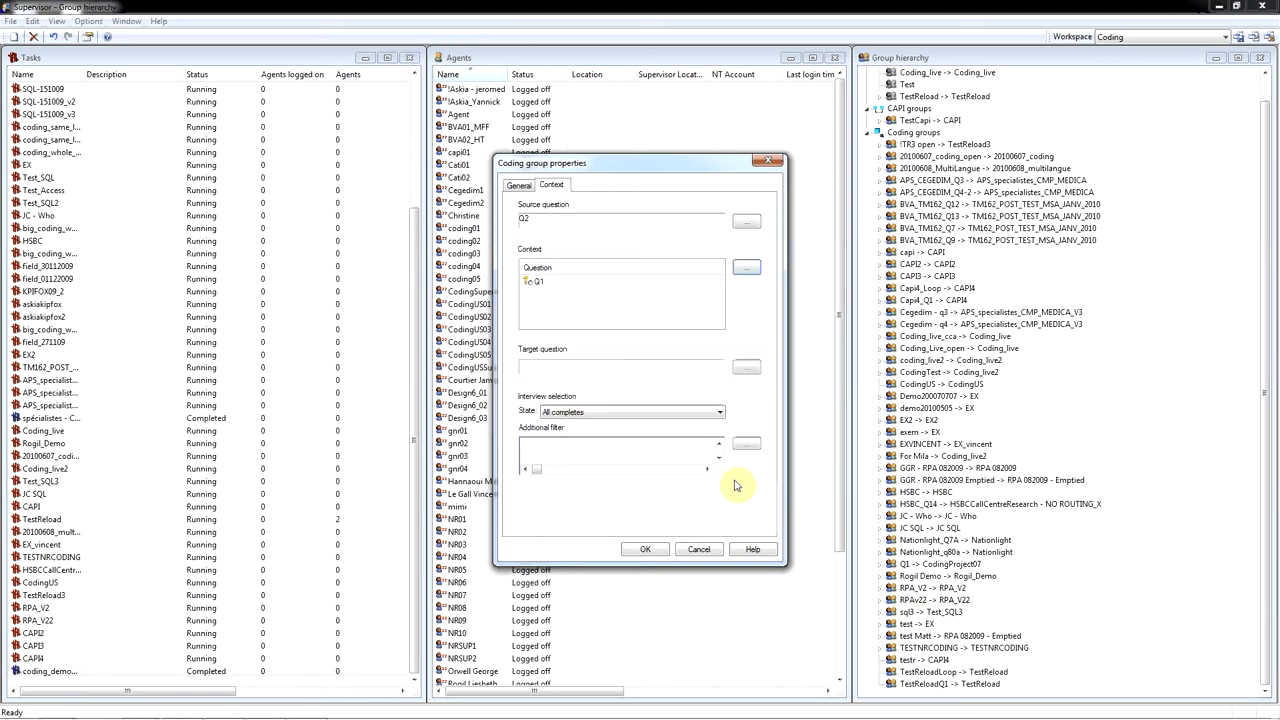
# - Set Q2_CODED as the target question and keep the interview selection state at All completes
pyautogui.click(746, 367)
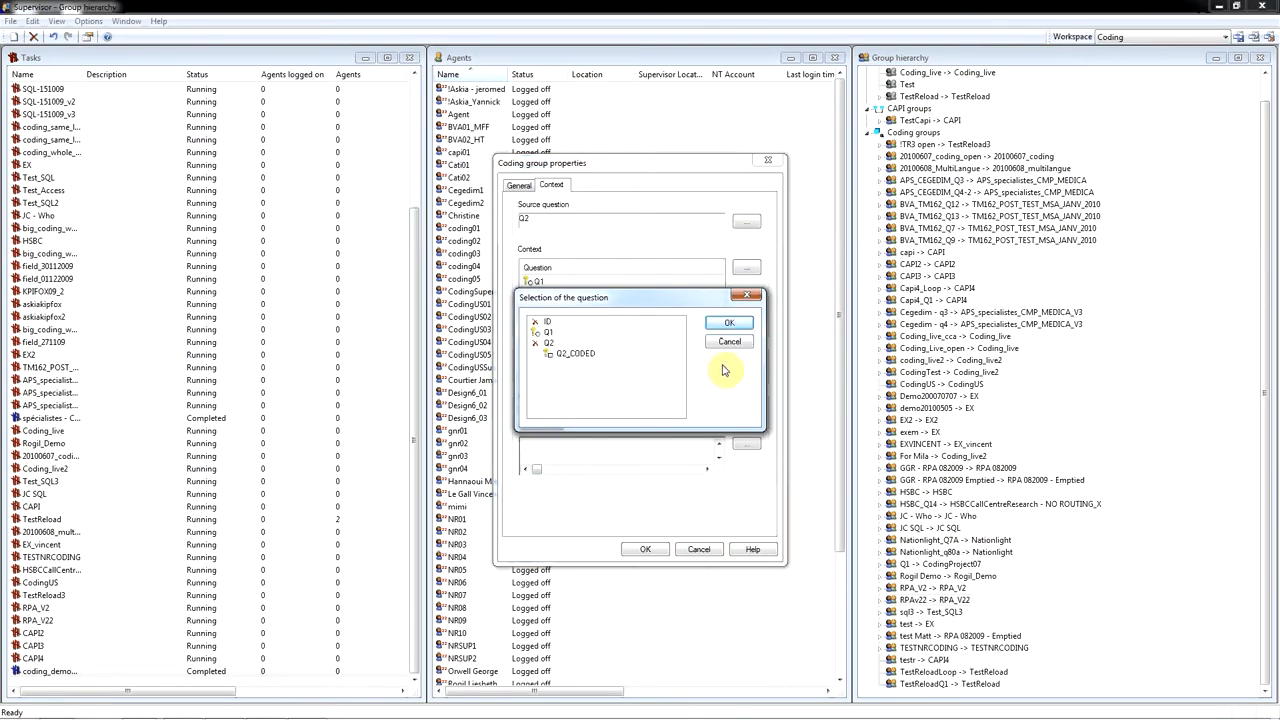
pyautogui.click(566, 355)
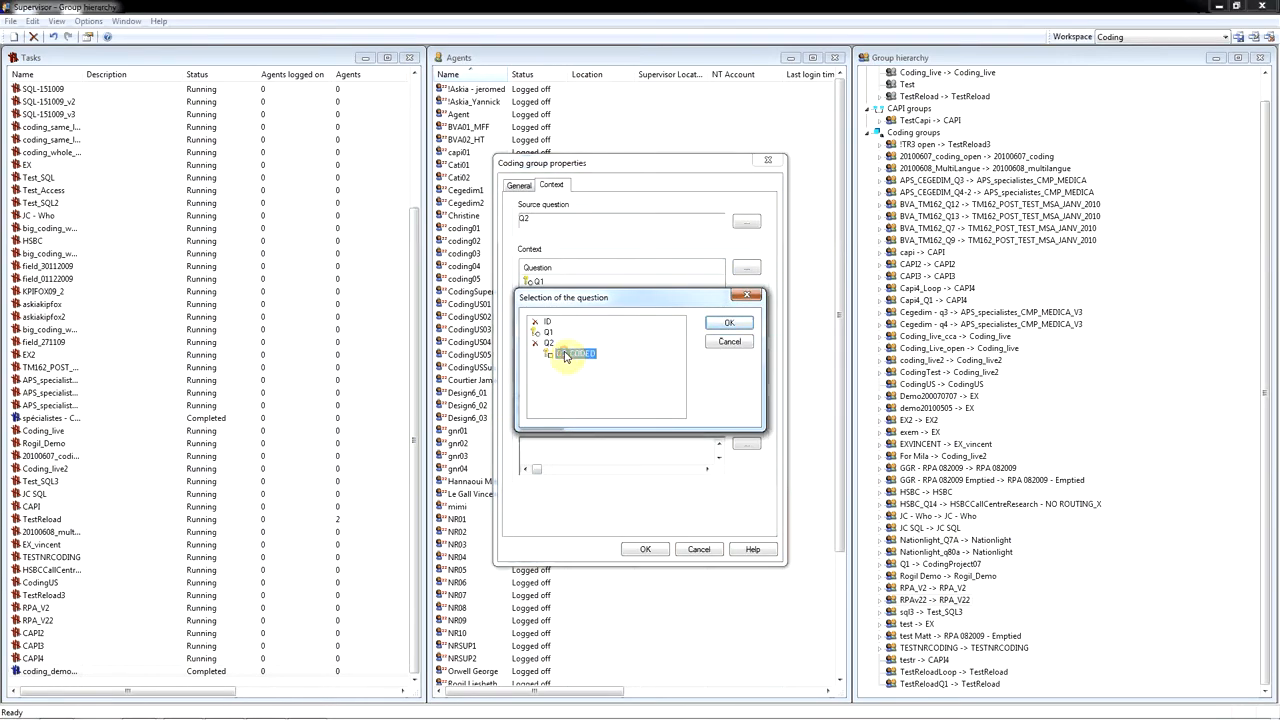
pyautogui.click(718, 325)
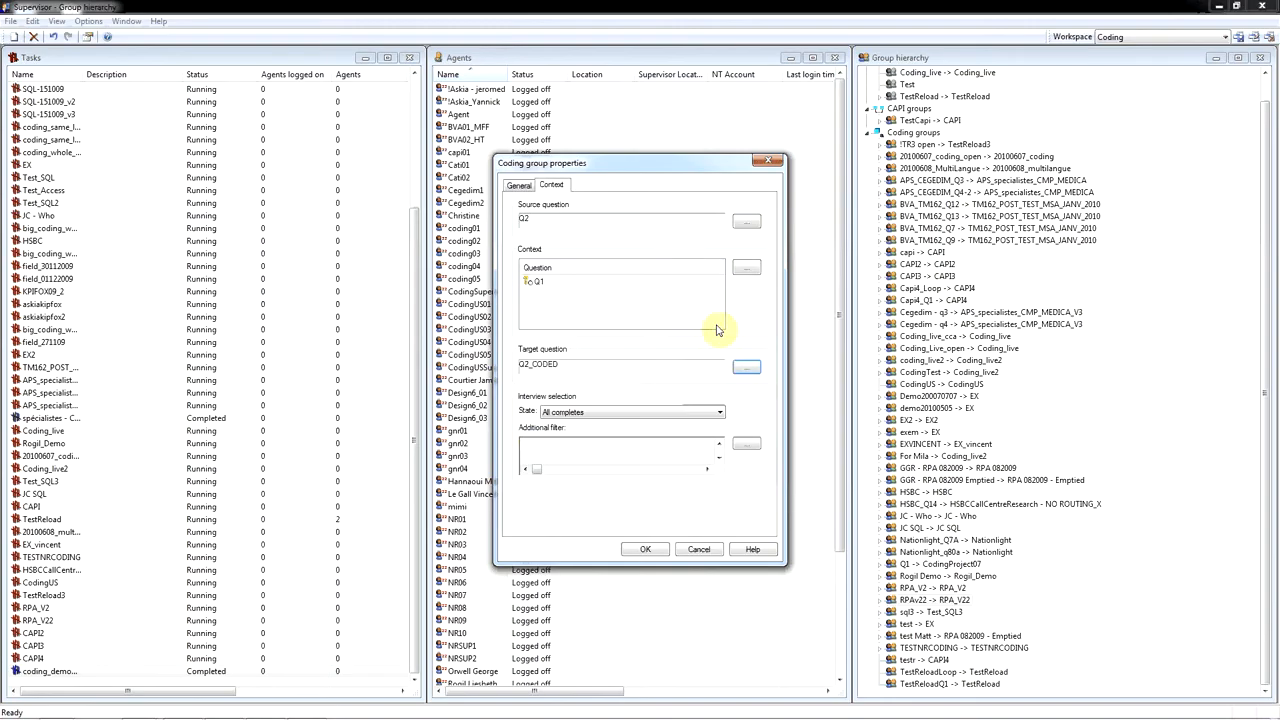
pyautogui.click(719, 411)
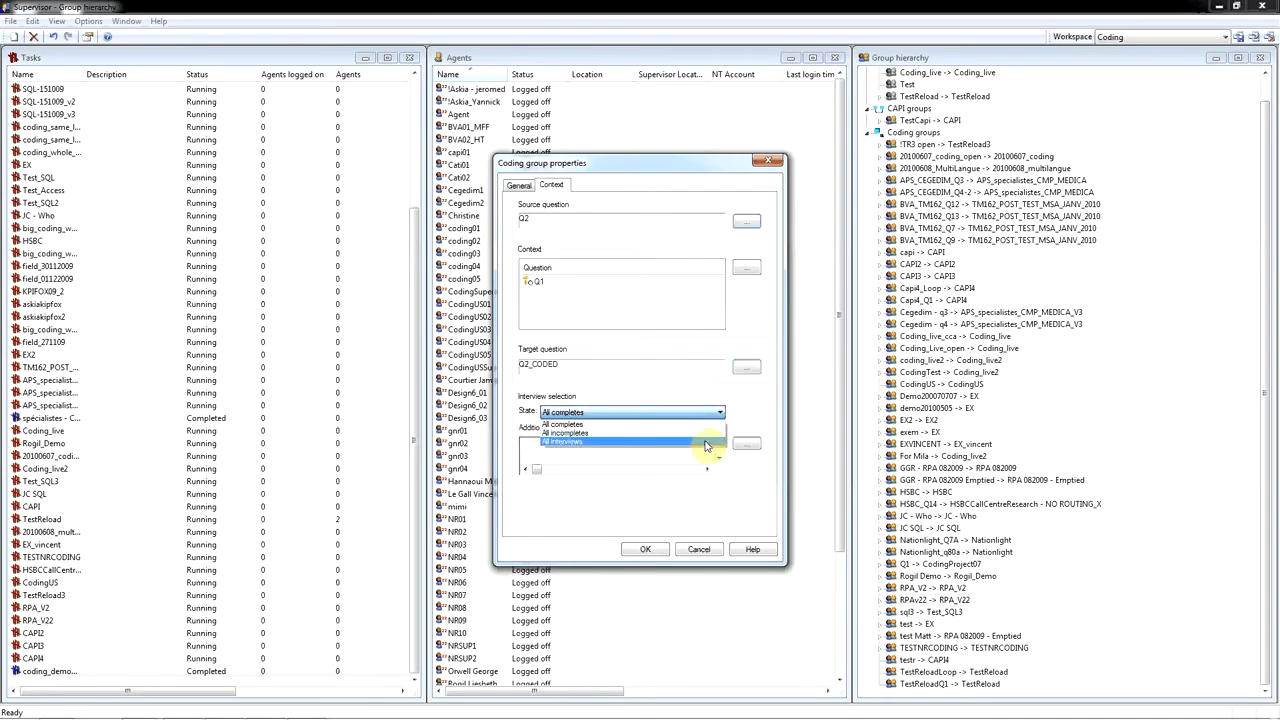
pyautogui.click(748, 410)
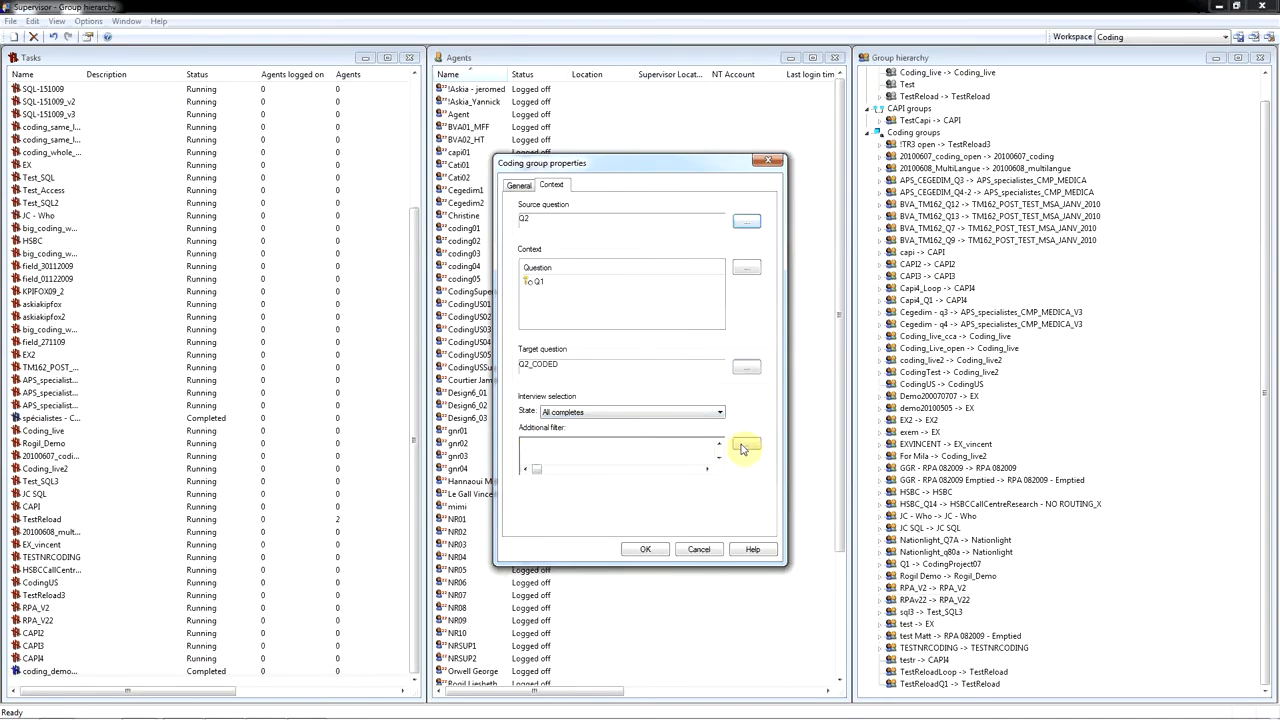
# - Open the script for the additional interview filter and insert a reference to question Q1
pyautogui.click(745, 445)
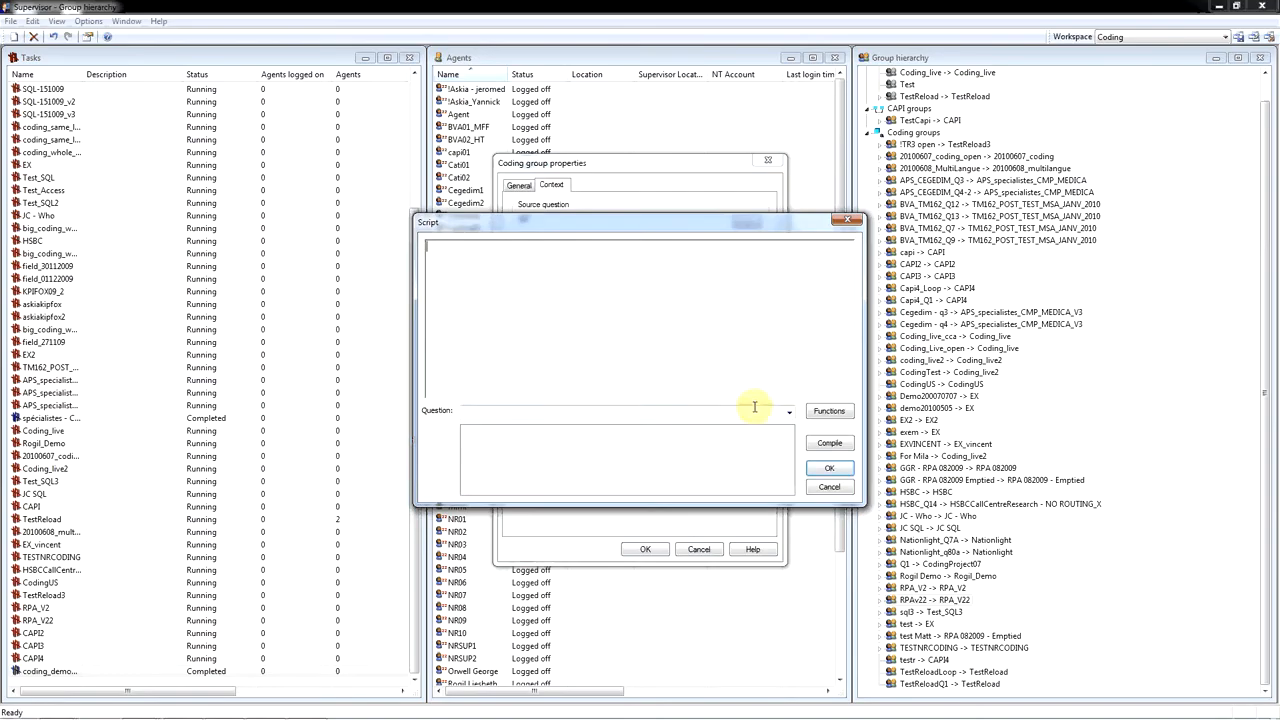
pyautogui.click(788, 412)
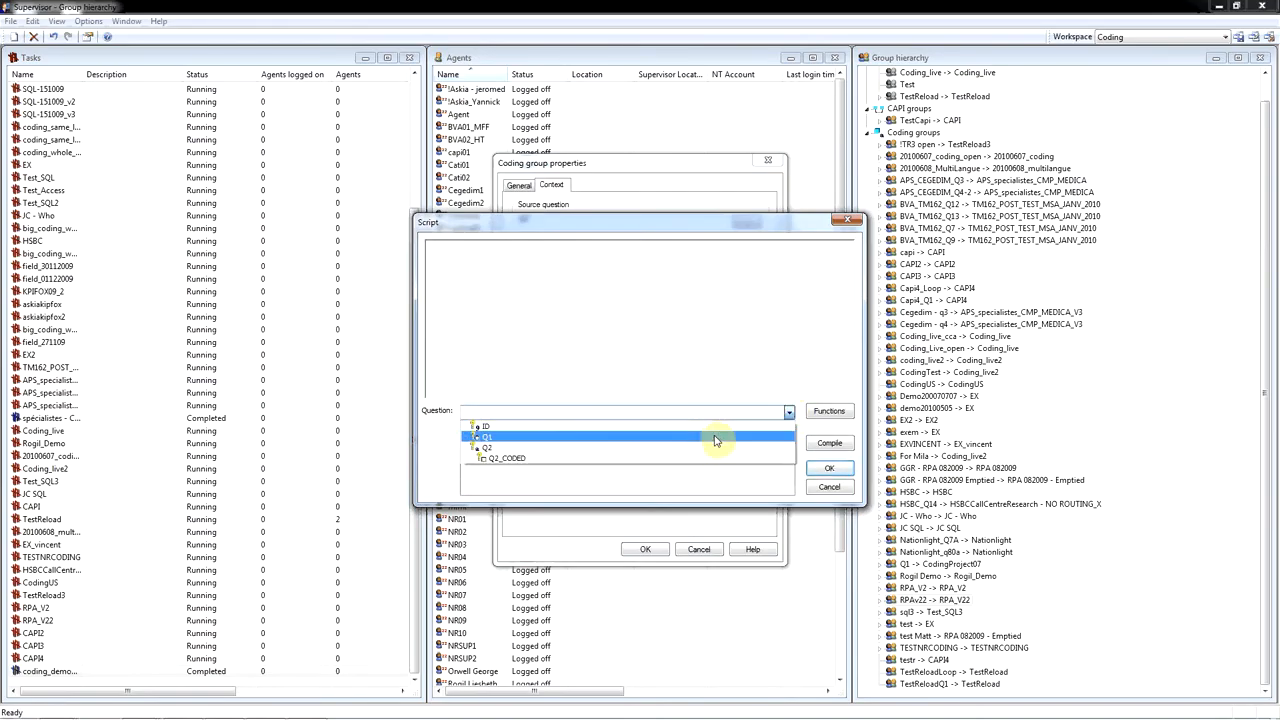
pyautogui.click(715, 438)
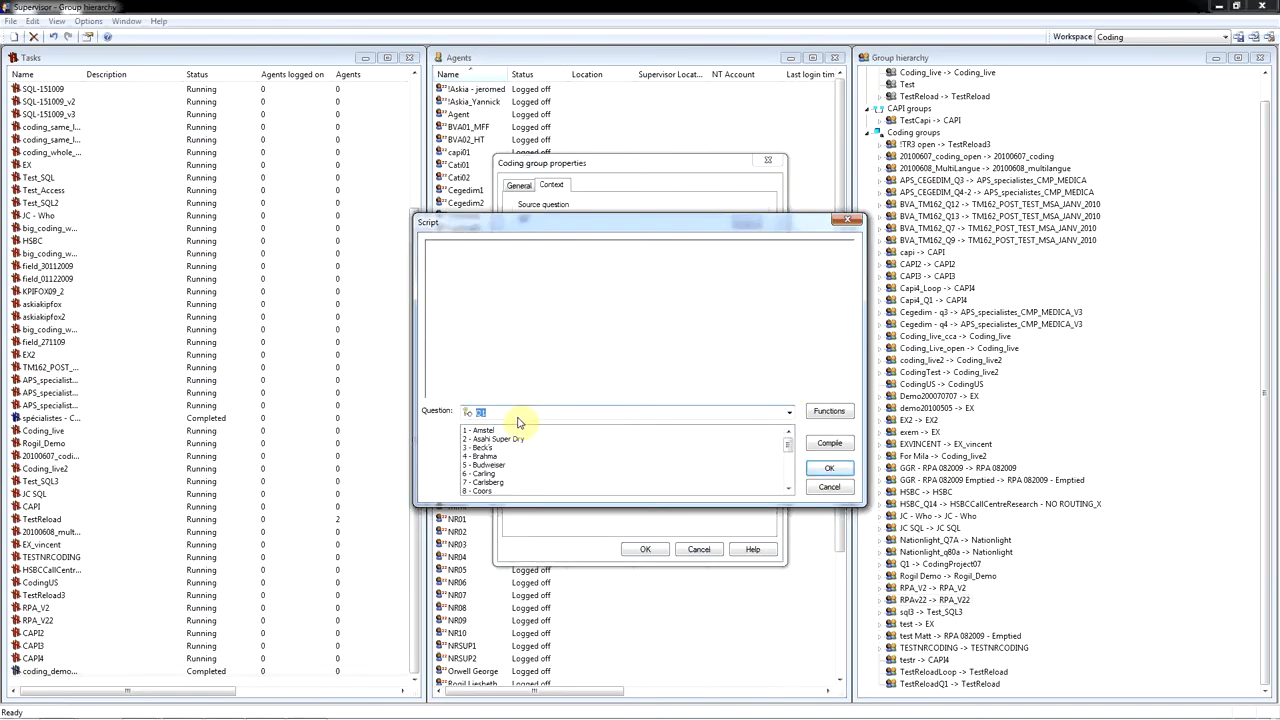
pyautogui.doubleClick(469, 414)
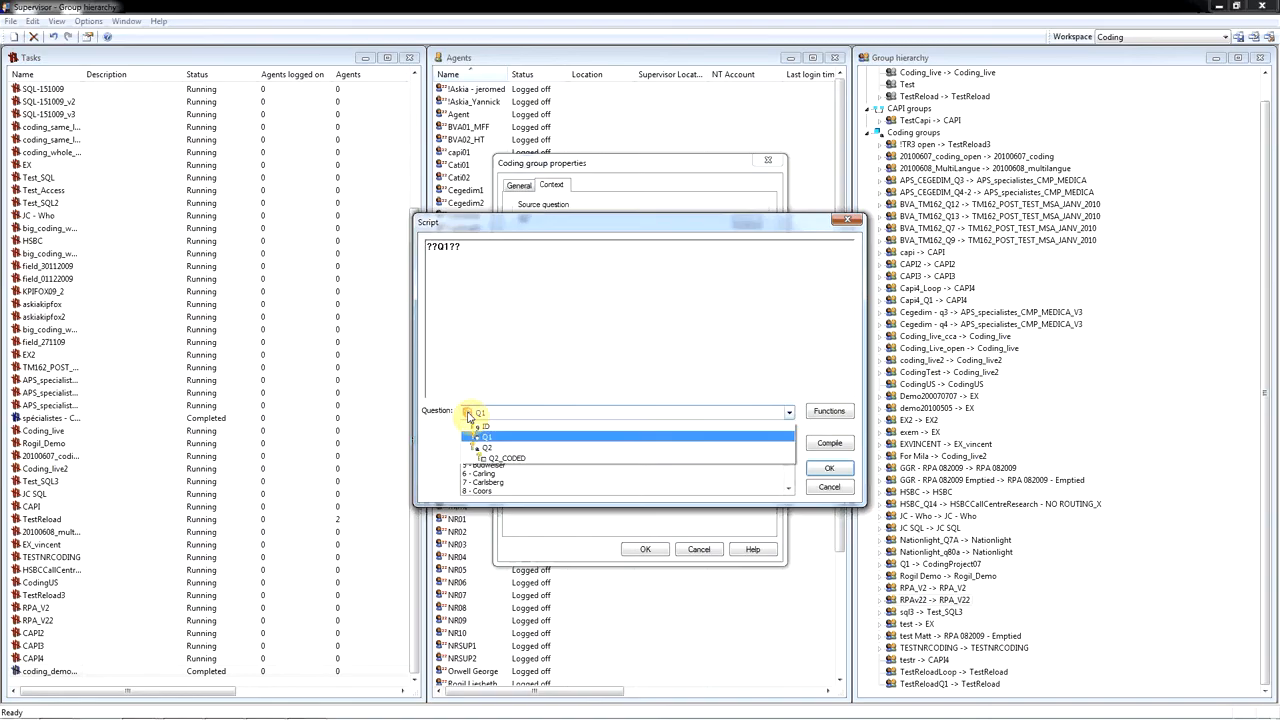
# - Complete the filter script as ??Q1??hasnone(20), accept it, and save the coding group
pyautogui.click(483, 249)
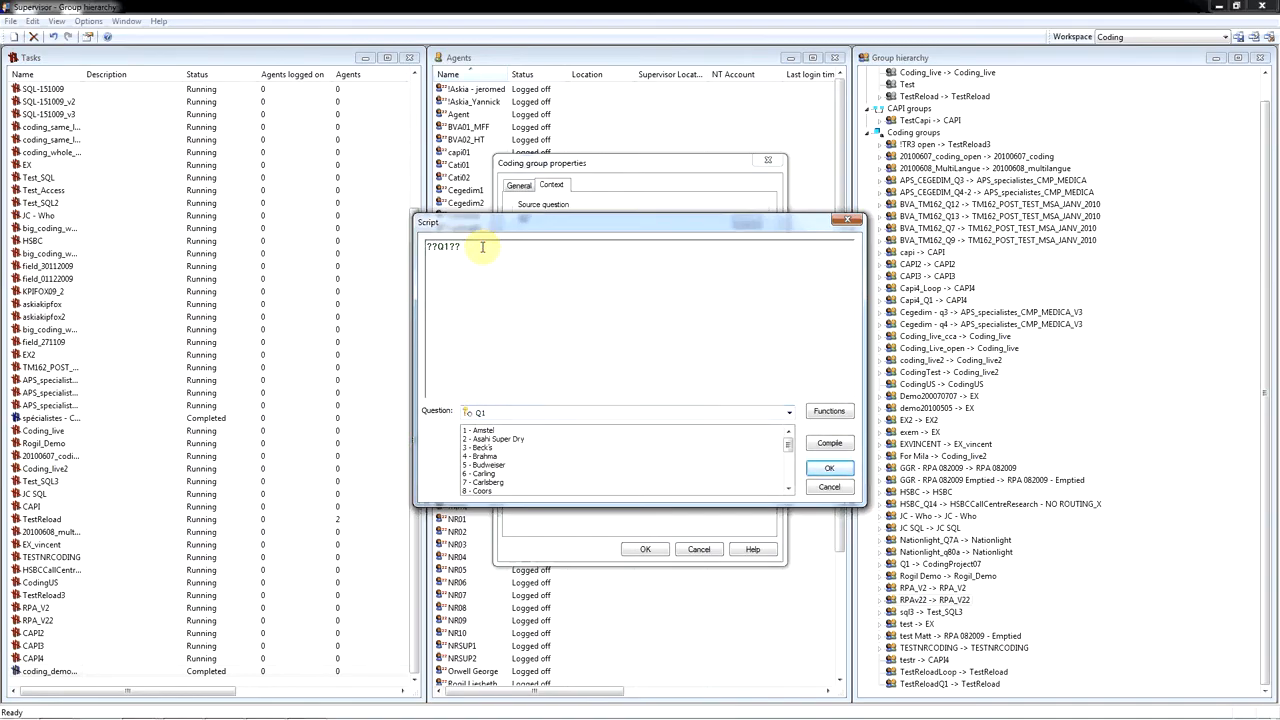
pyautogui.write('hasnone{}')
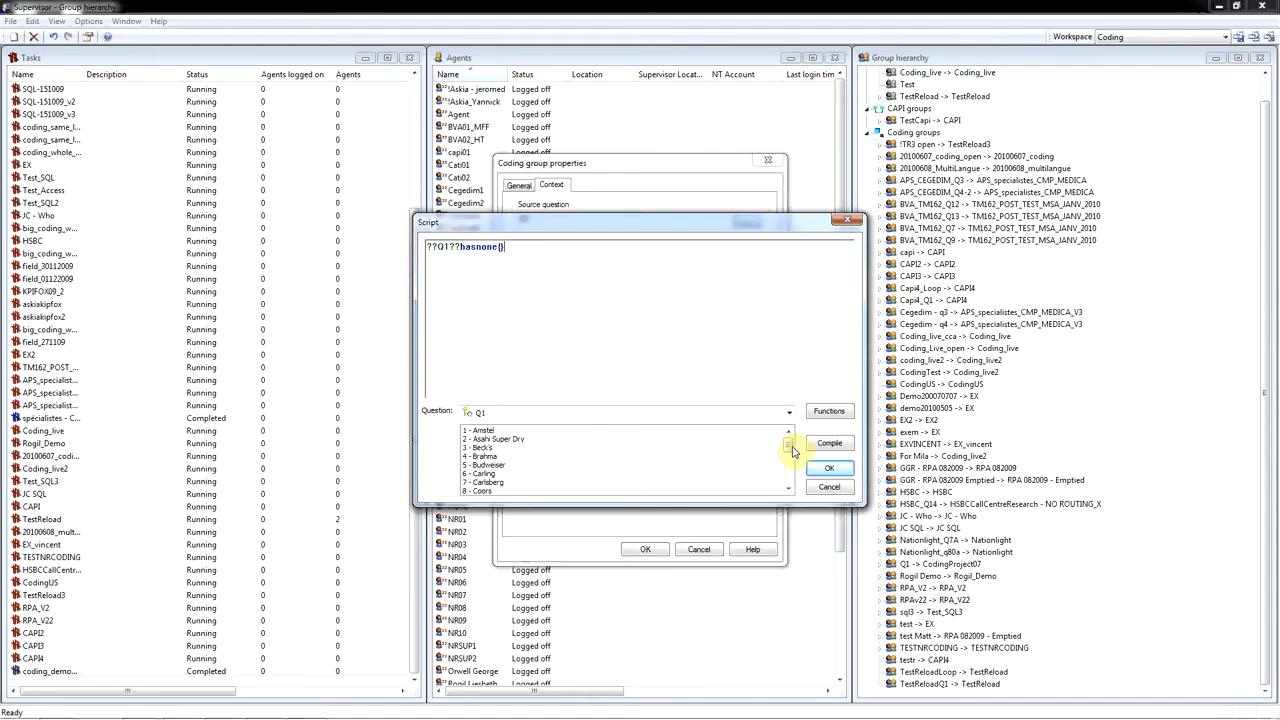
pyautogui.moveTo(789, 446); pyautogui.dragTo(790, 488)
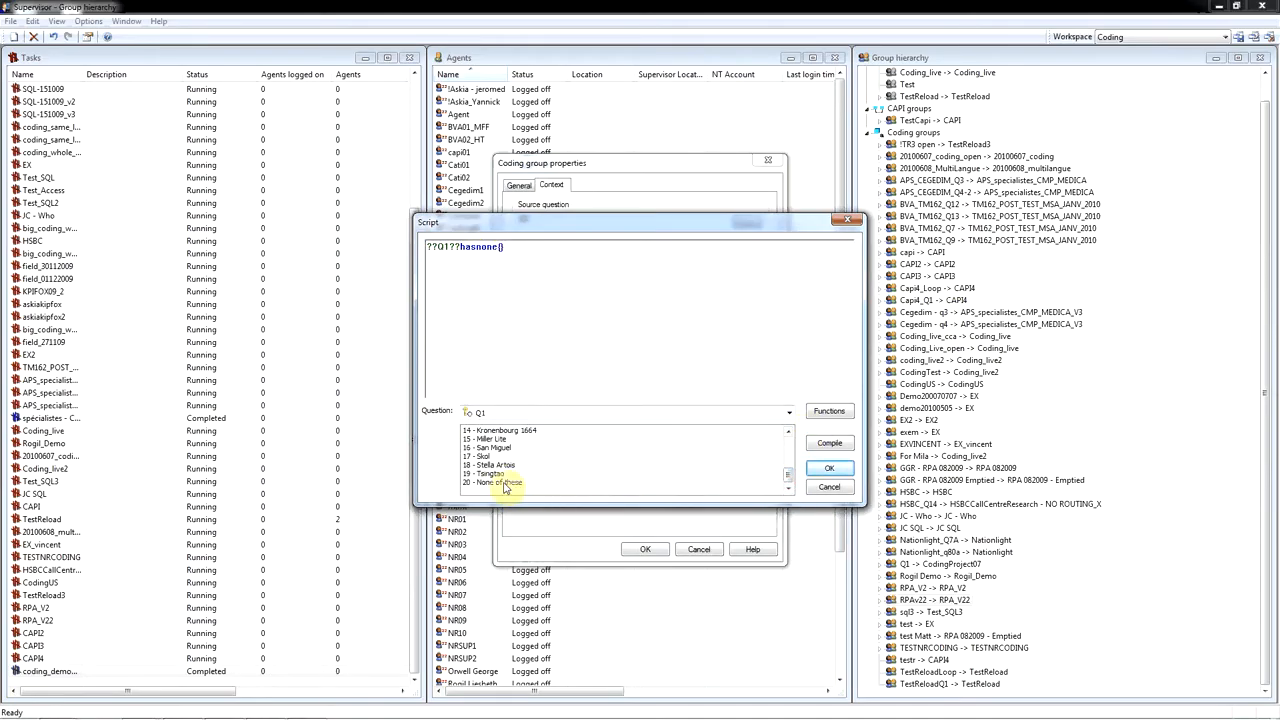
pyautogui.click(501, 249)
pyautogui.write('20')
pyautogui.click(828, 469)
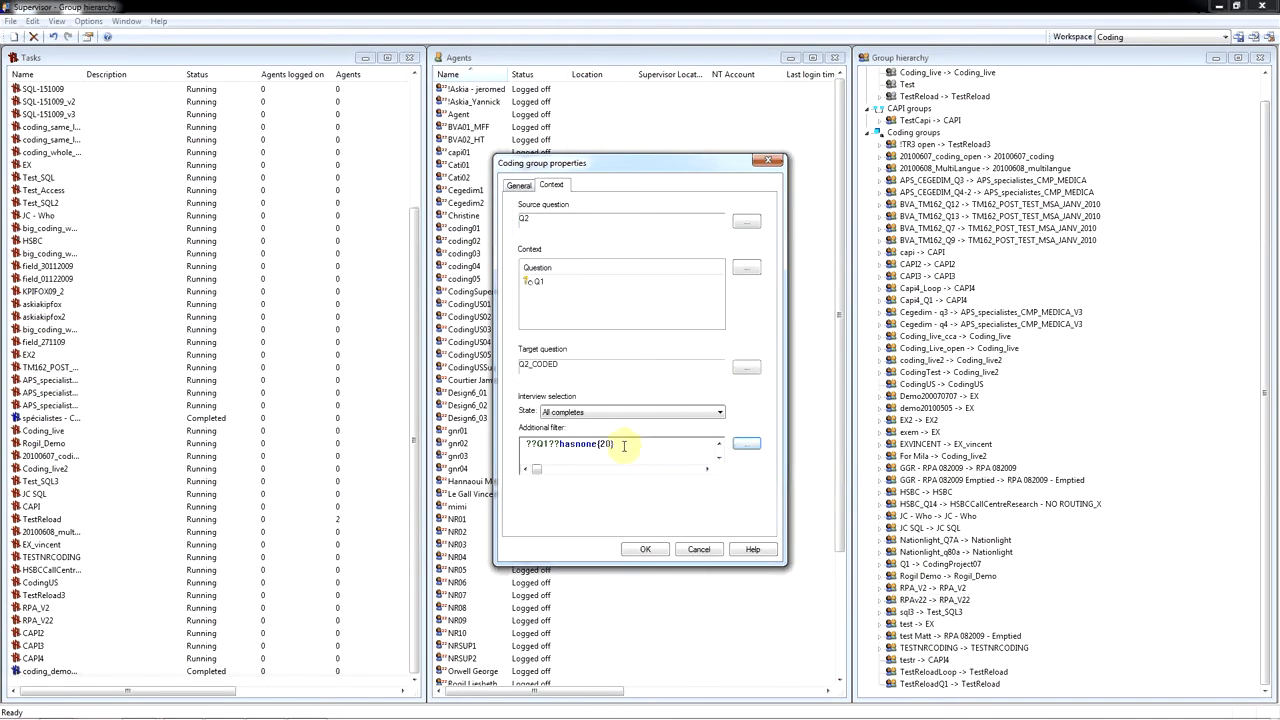
pyautogui.click(650, 553)
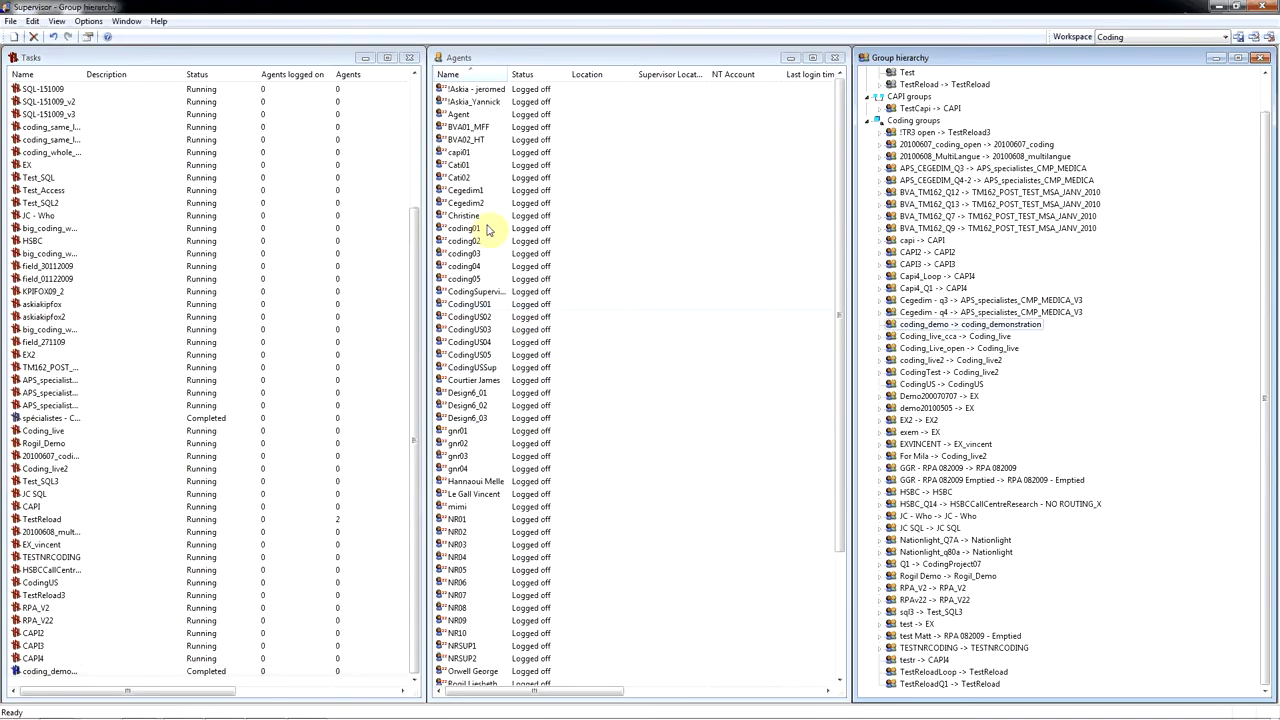
# - Create a new agent, entering the agent's name and setting the restrictions to Coding
pyautogui.rightClick(622, 345)
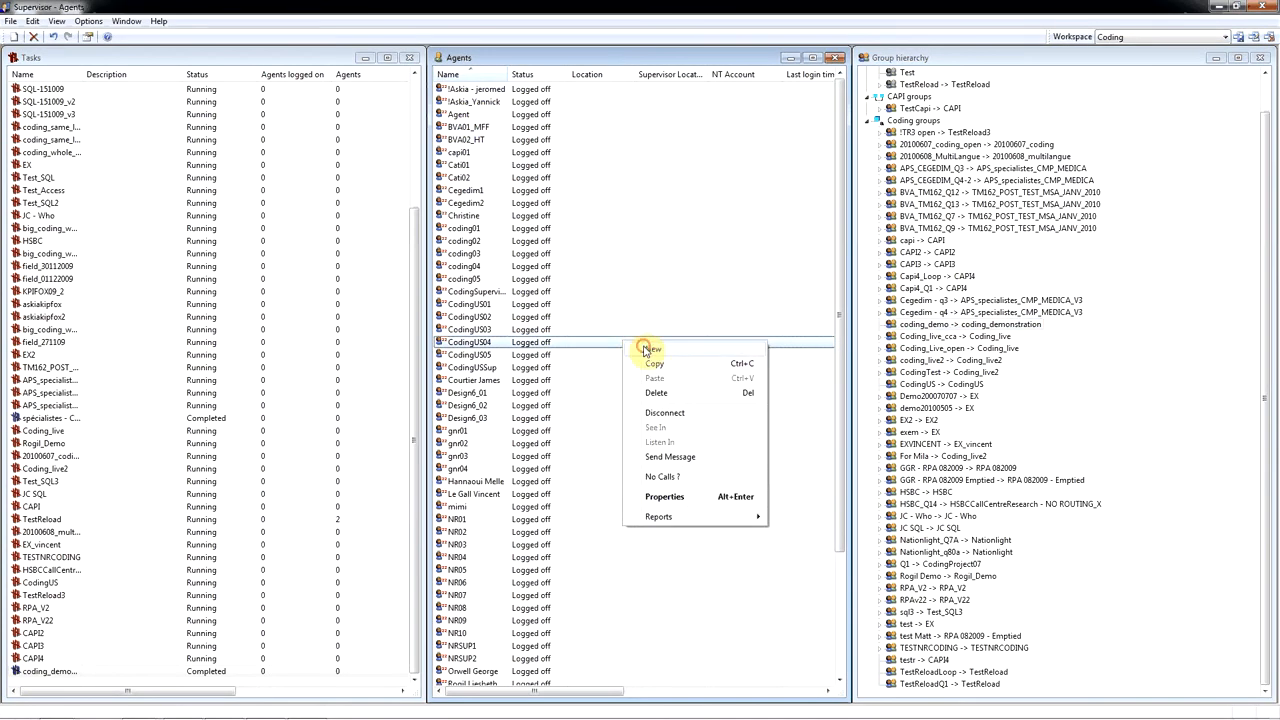
pyautogui.click(645, 349)
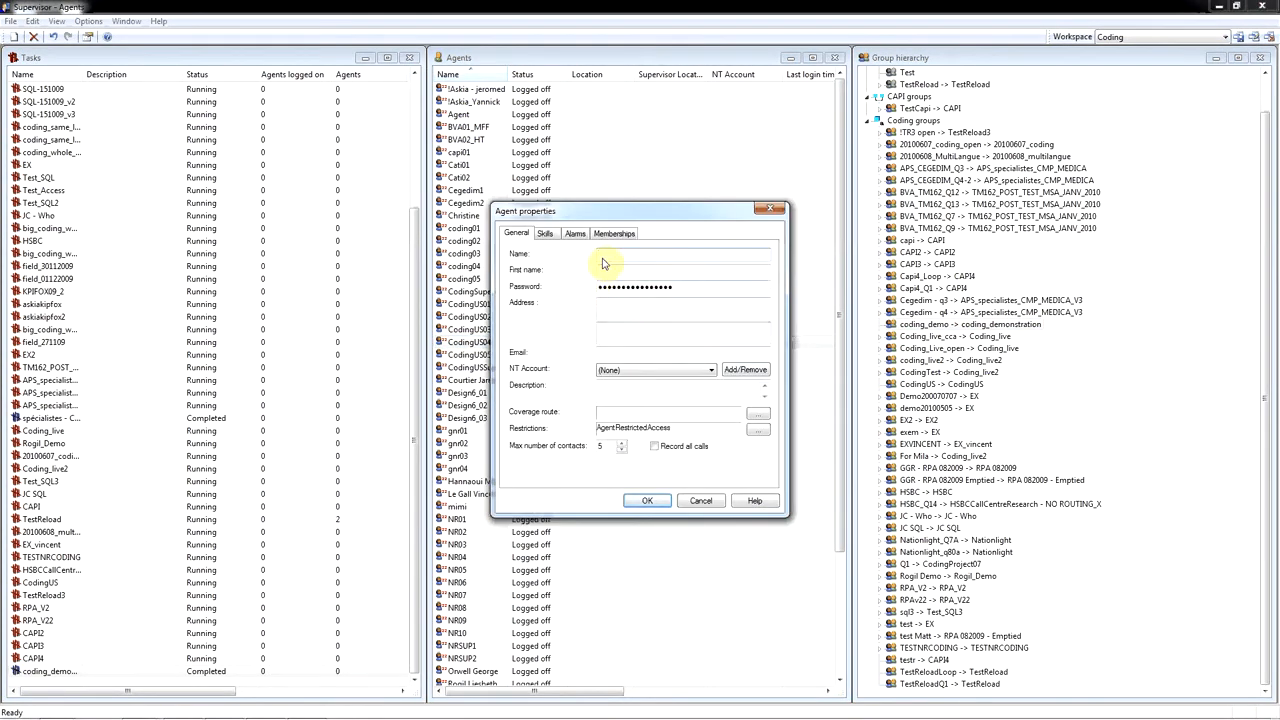
pyautogui.click(605, 256)
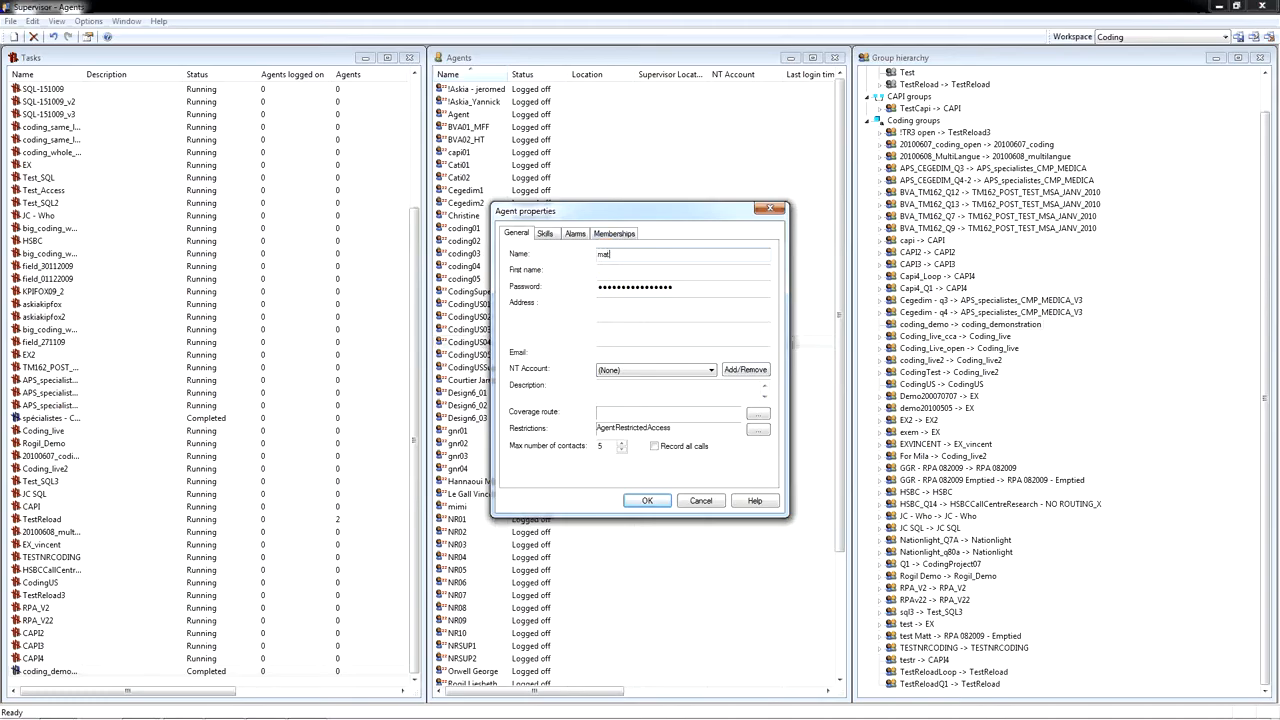
pyautogui.click(678, 294)
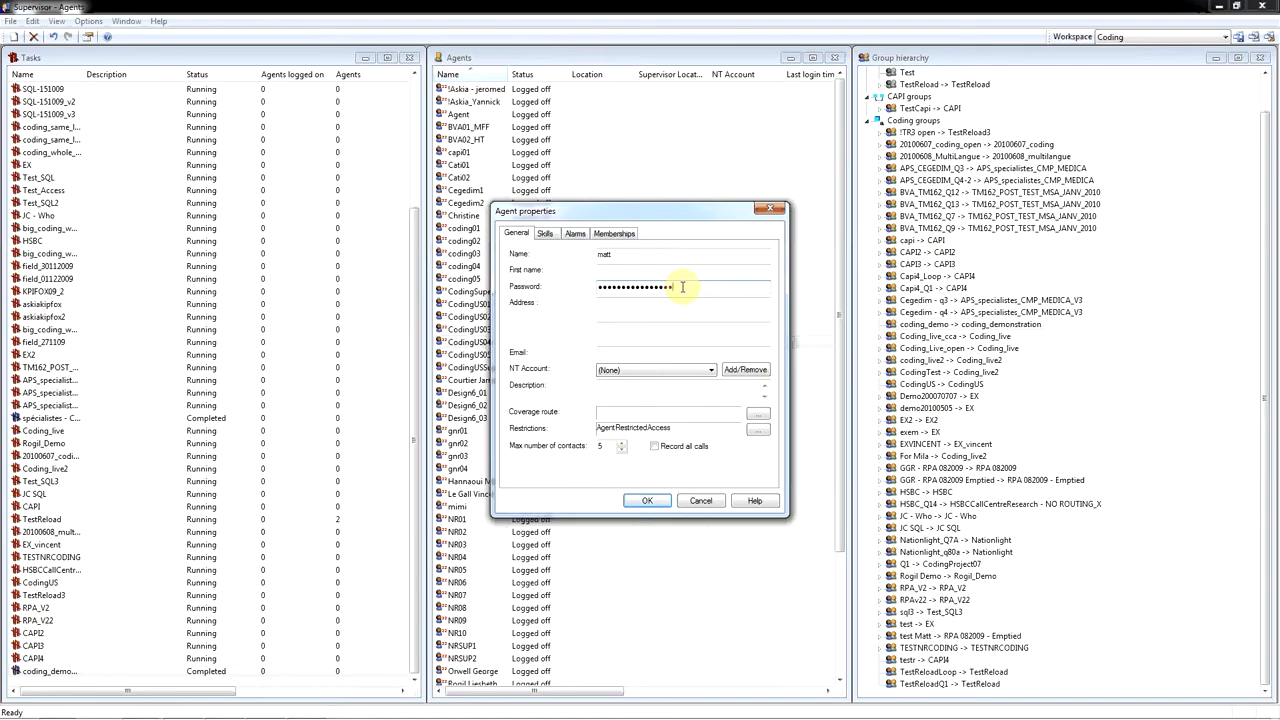
pyautogui.click(757, 428)
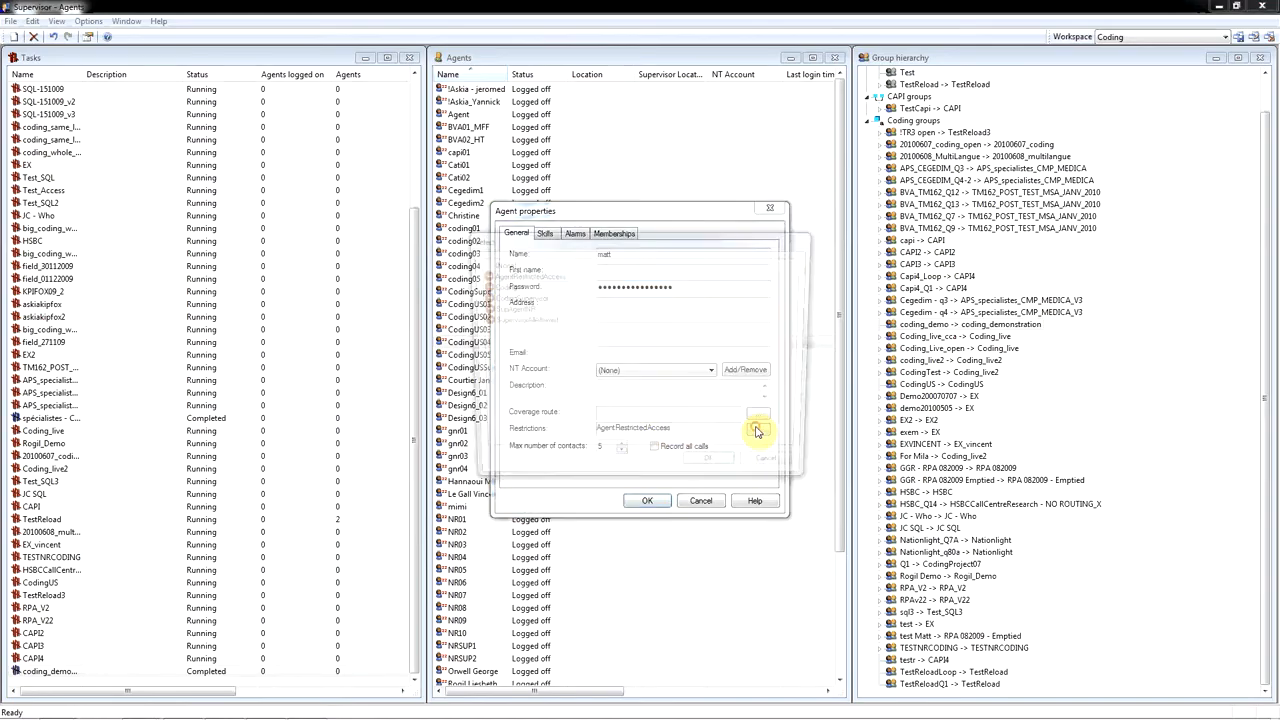
pyautogui.click(500, 287)
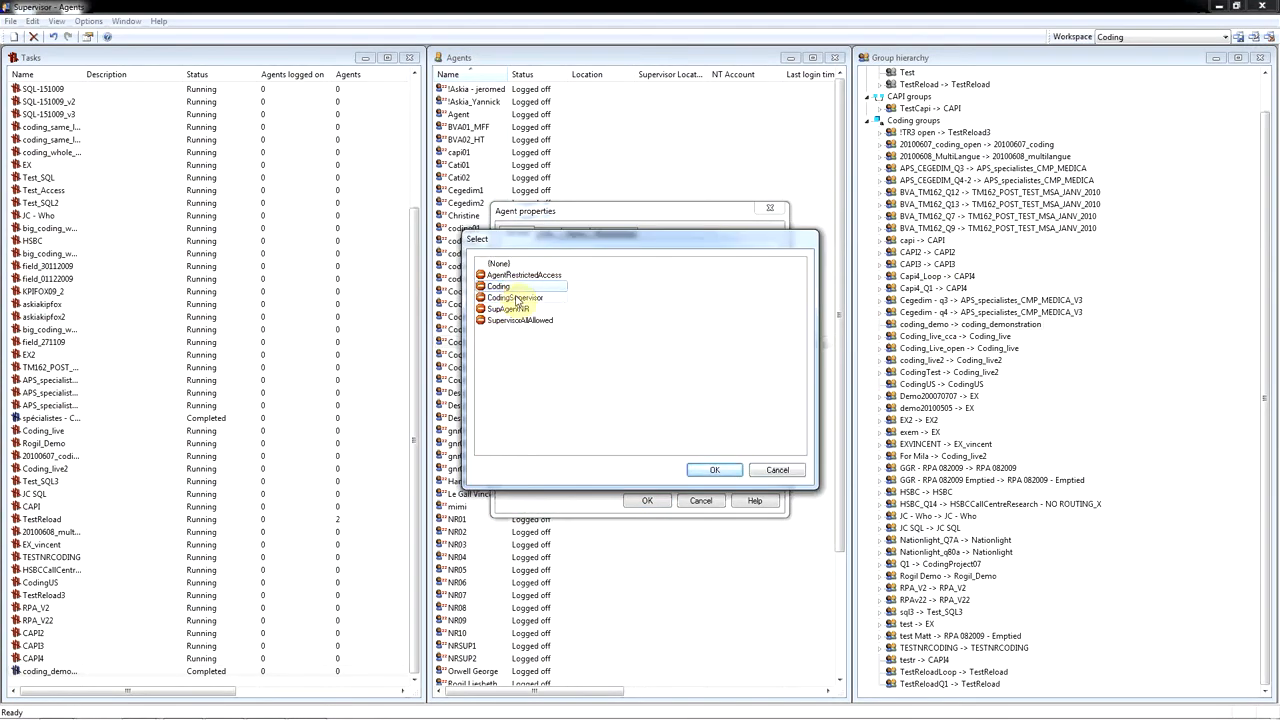
pyautogui.click(725, 470)
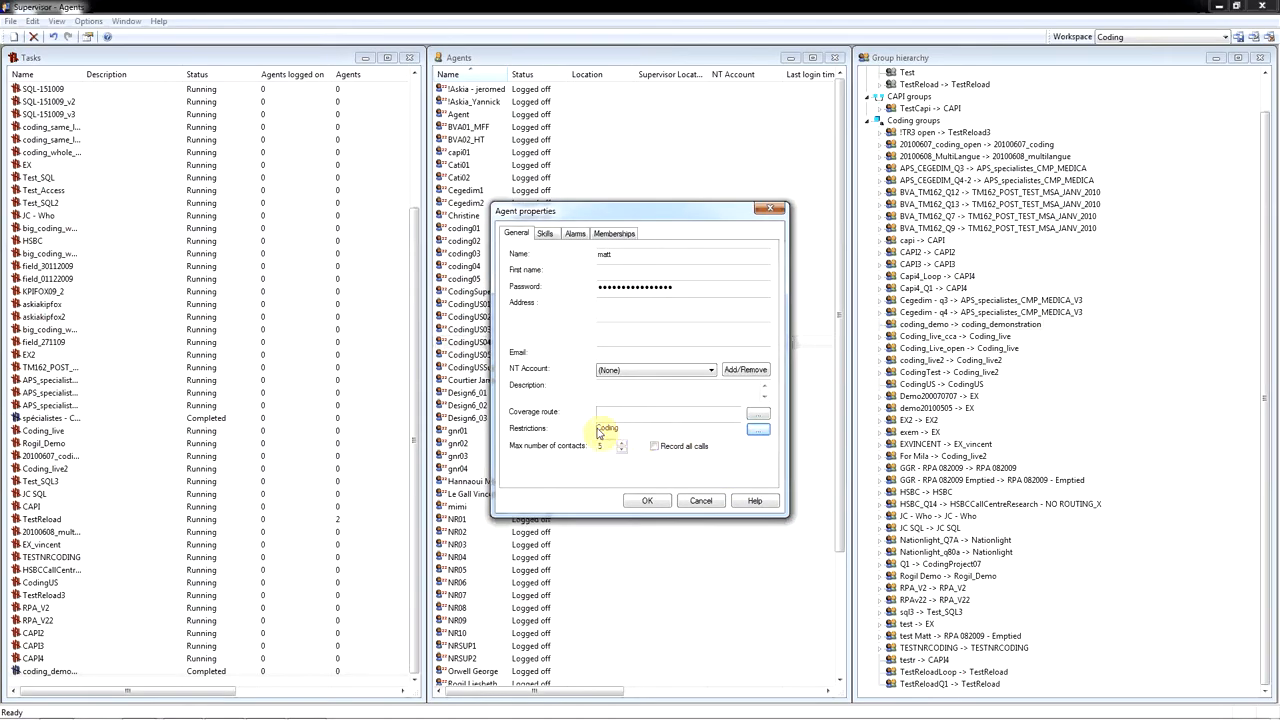
pyautogui.click(656, 502)
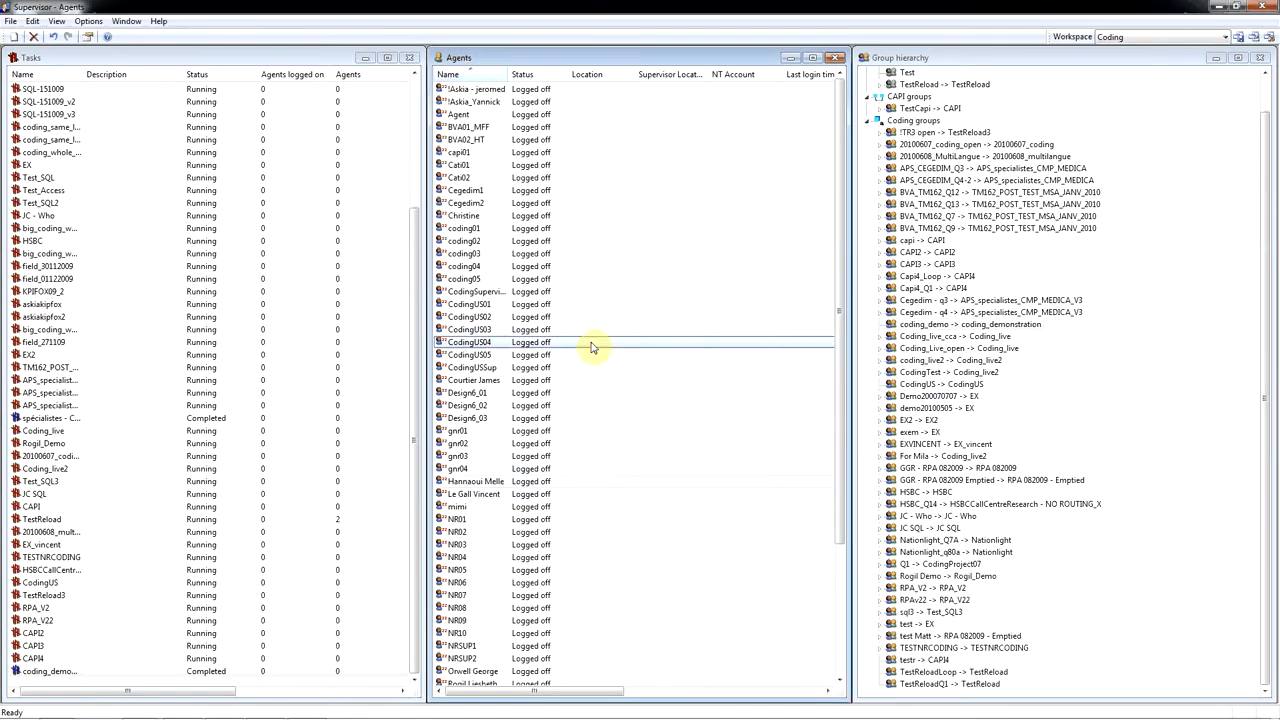
# - Open the properties of the Coding restriction from the restrictions list
pyautogui.click(56, 21)
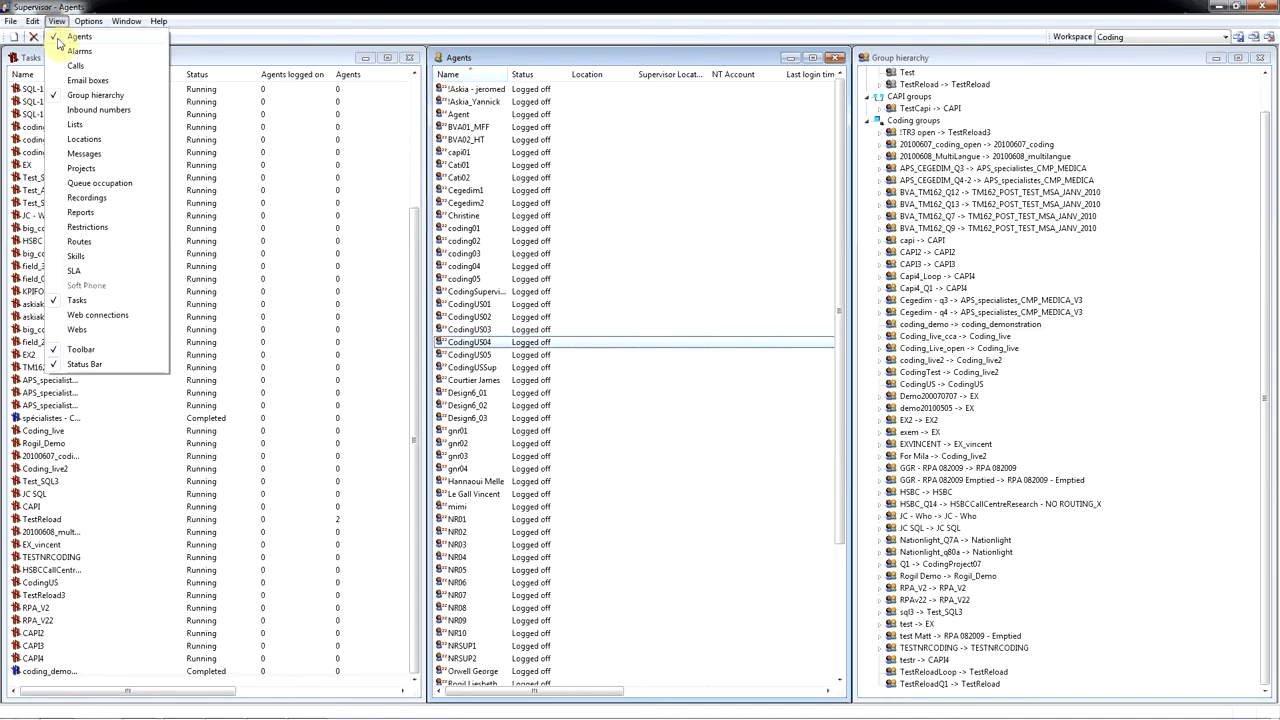
pyautogui.click(100, 227)
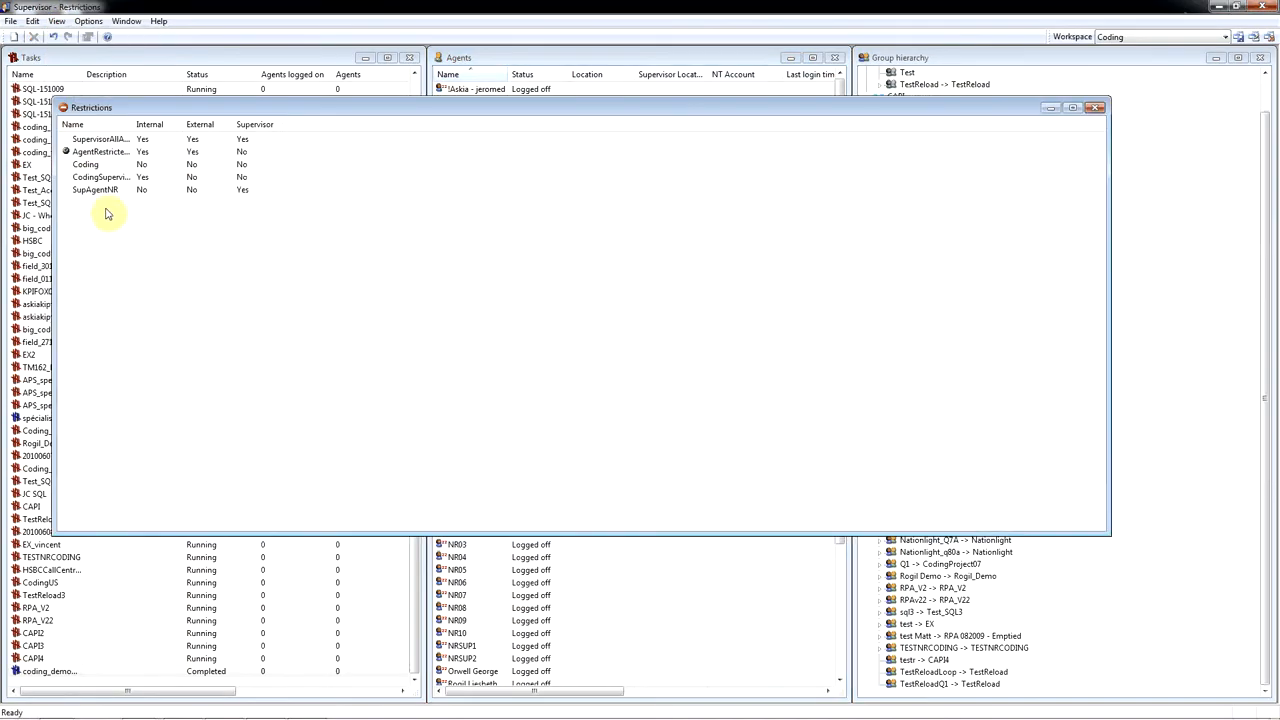
pyautogui.click(98, 167)
pyautogui.rightClick(98, 170)
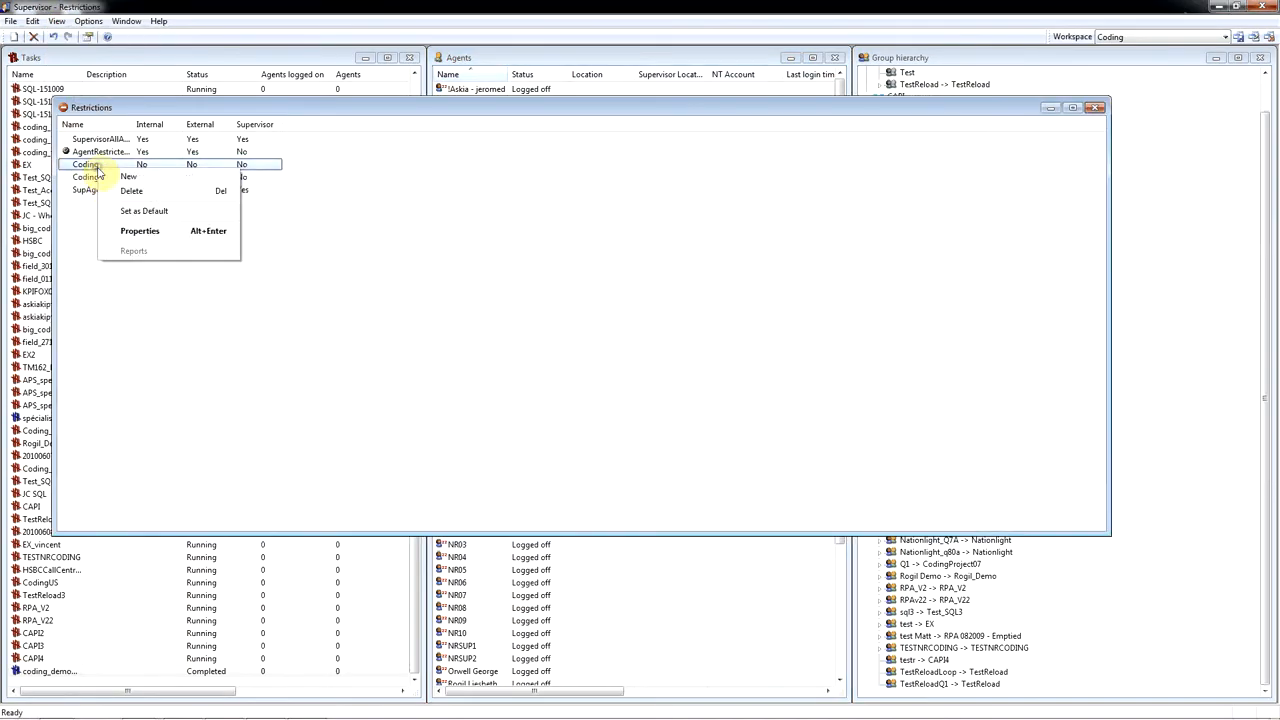
pyautogui.click(140, 231)
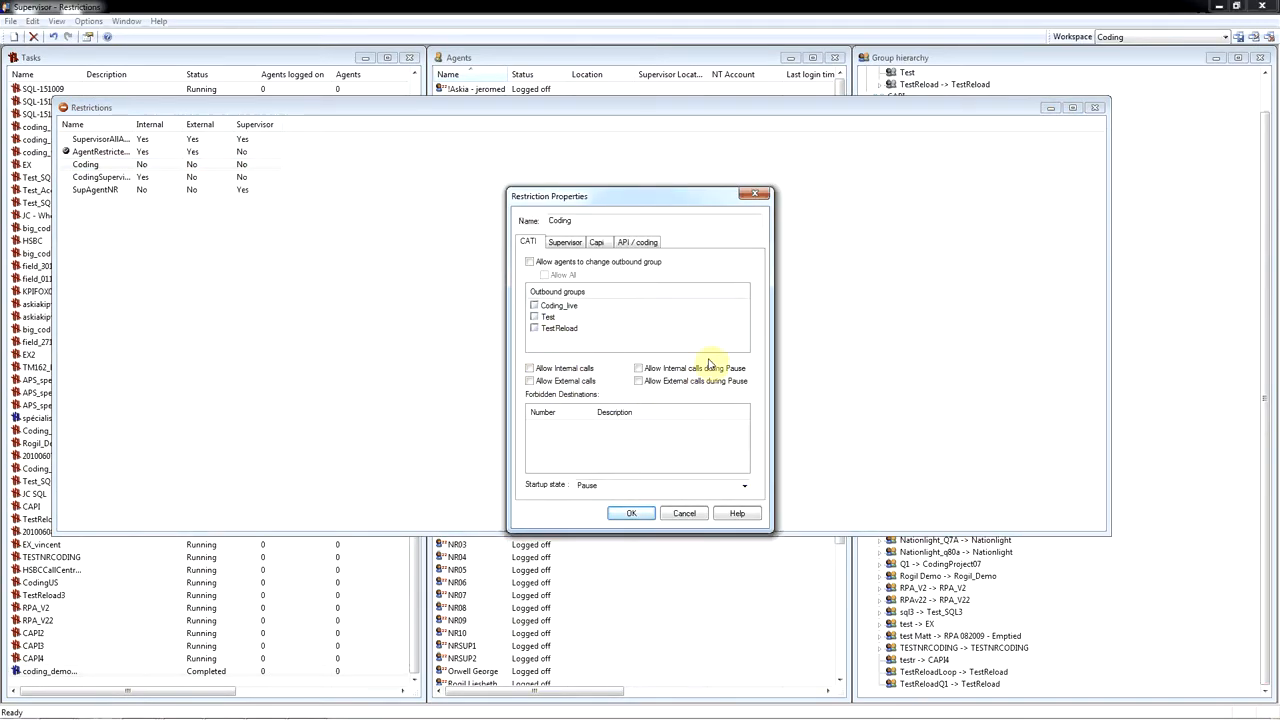
# - Review the Coding restriction's Supervisor and Capi settings, allow login and multiple logins for API / coding, and accept the changes
pyautogui.click(564, 243)
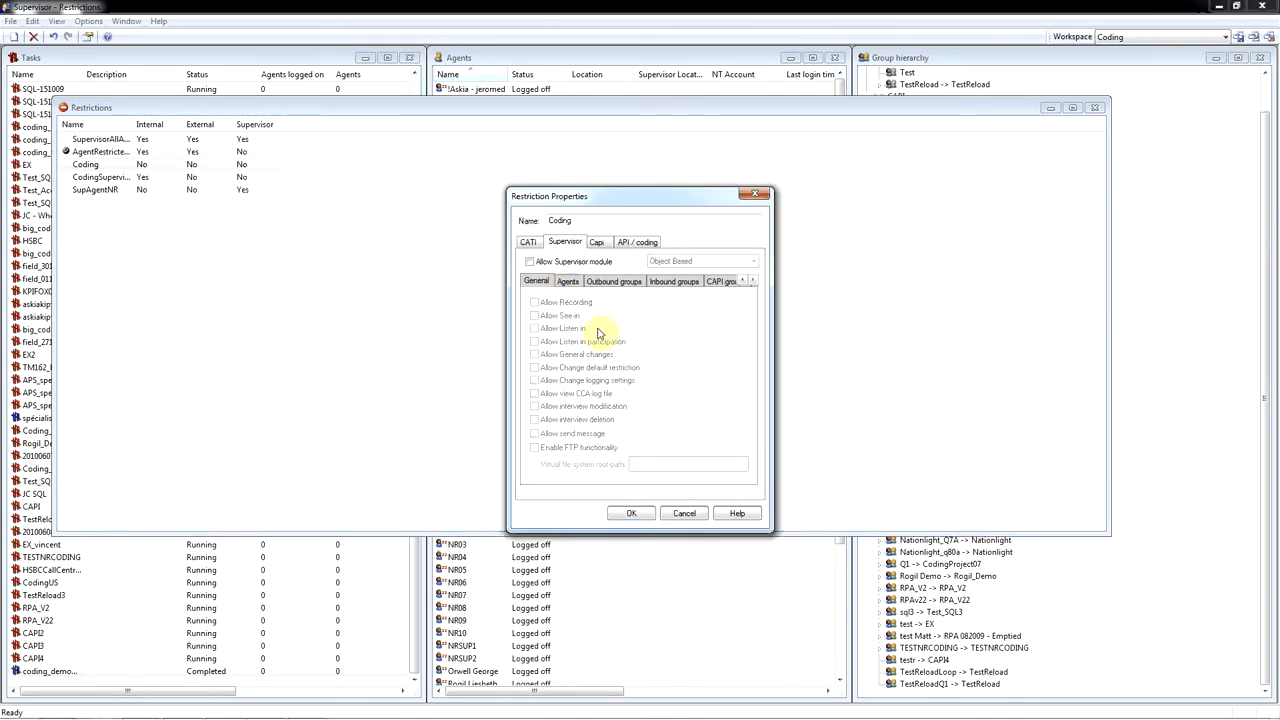
pyautogui.click(598, 243)
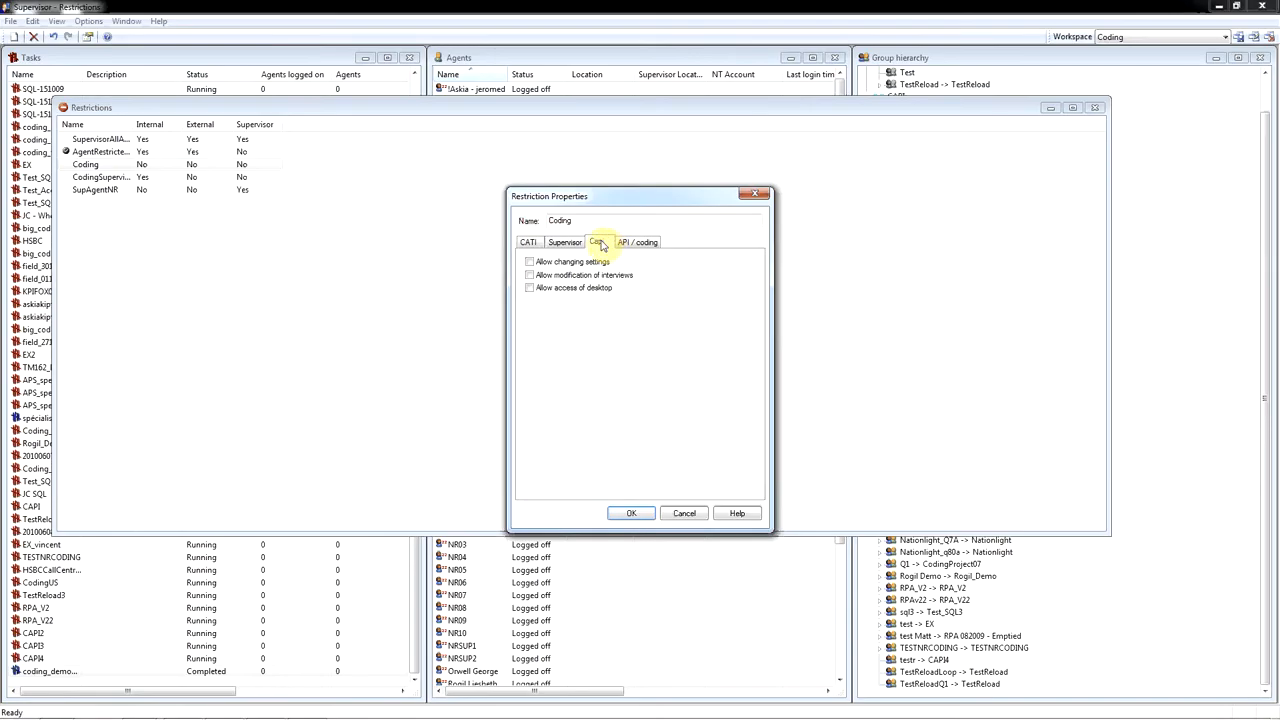
pyautogui.click(636, 243)
pyautogui.click(545, 263)
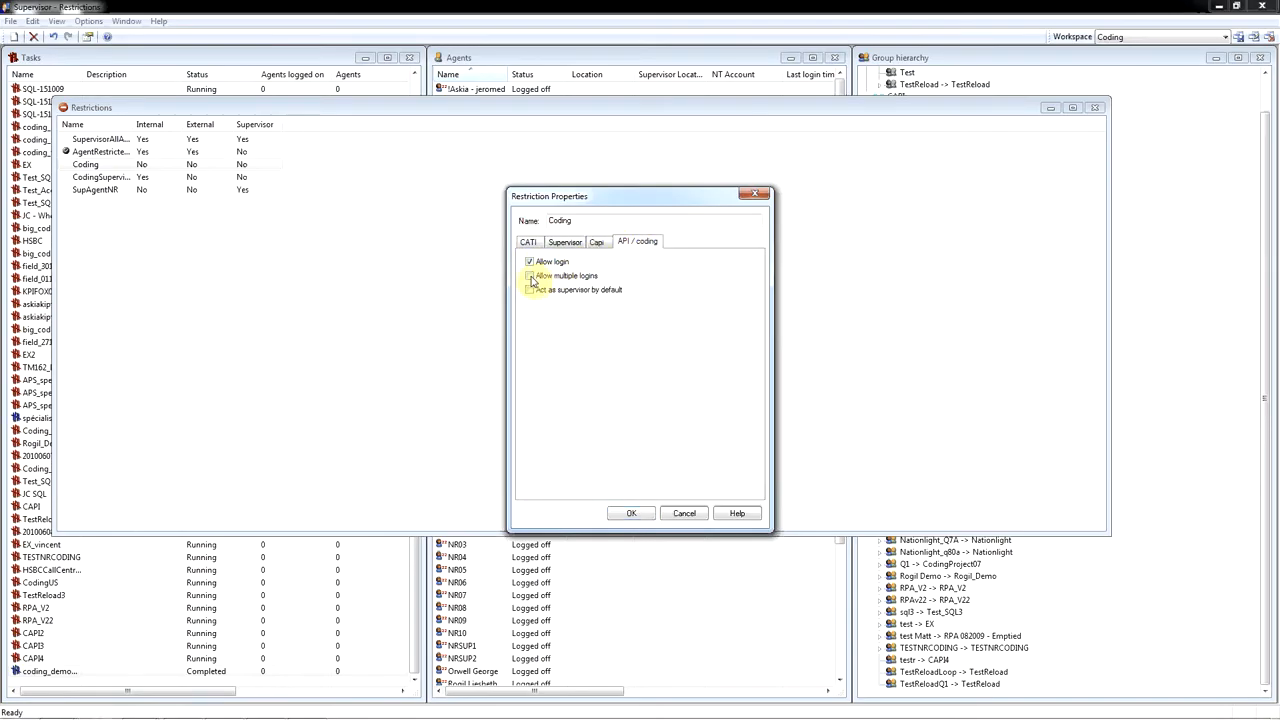
pyautogui.click(531, 277)
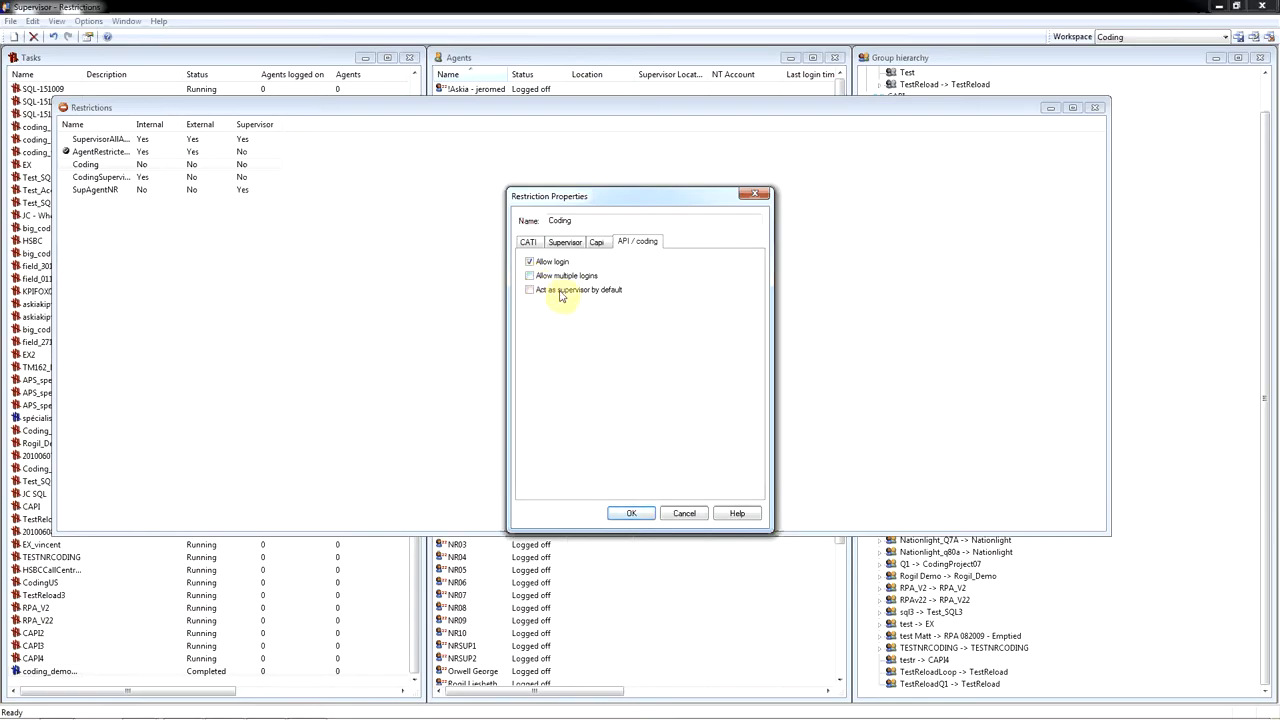
pyautogui.click(641, 513)
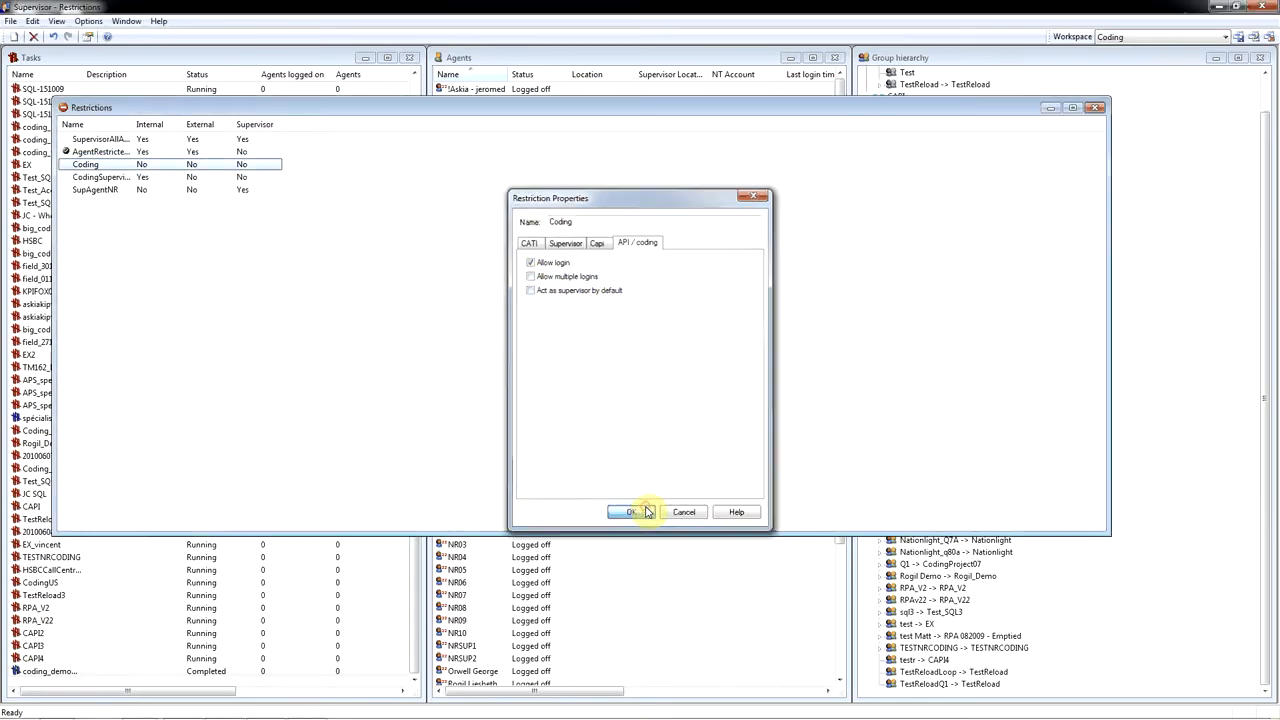
pyautogui.click(1095, 107)
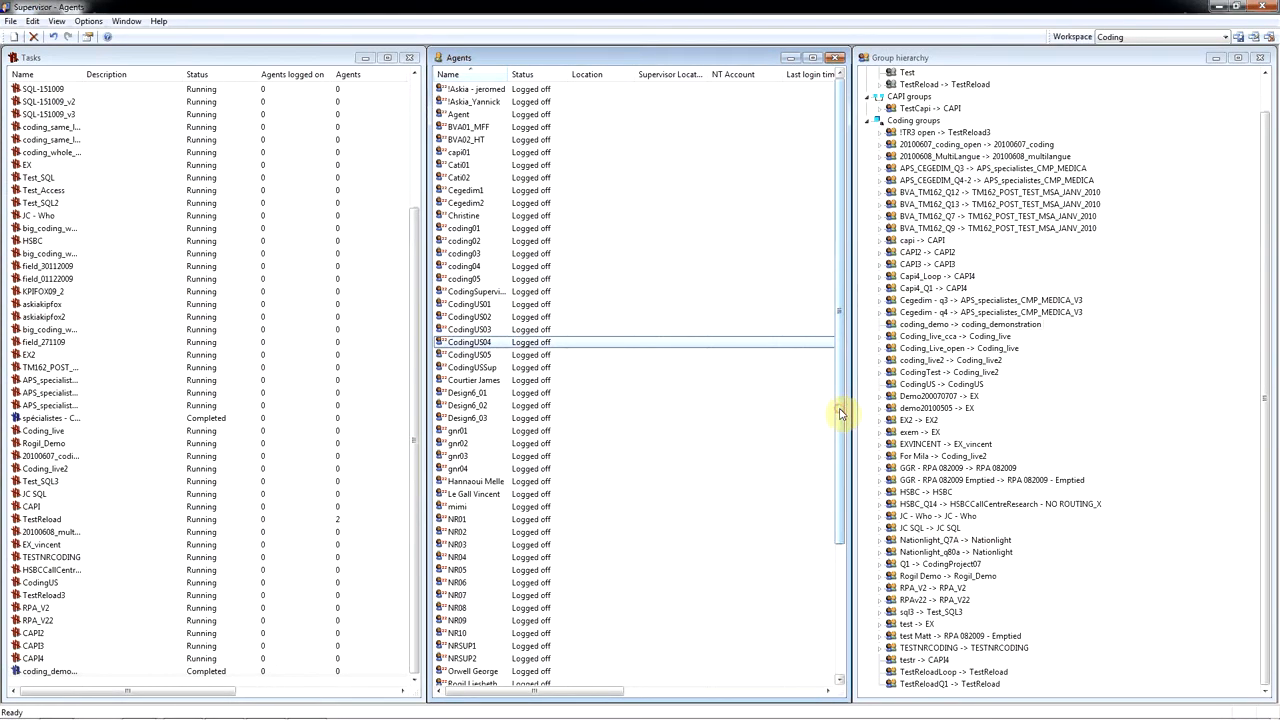
# - Assign the newly created agent to the coding_demo coding group and expand that group to show its agents
pyautogui.moveTo(840, 413); pyautogui.dragTo(853, 556)
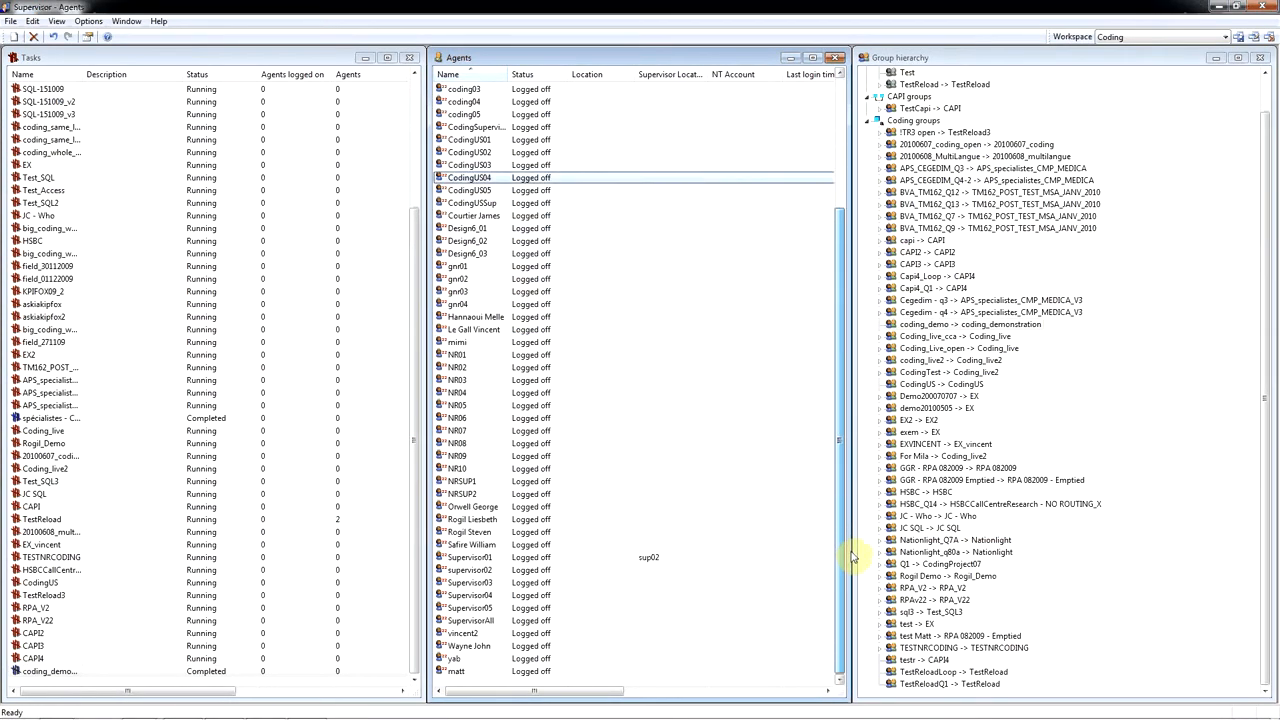
pyautogui.click(462, 672)
pyautogui.moveTo(464, 673); pyautogui.dragTo(895, 328)
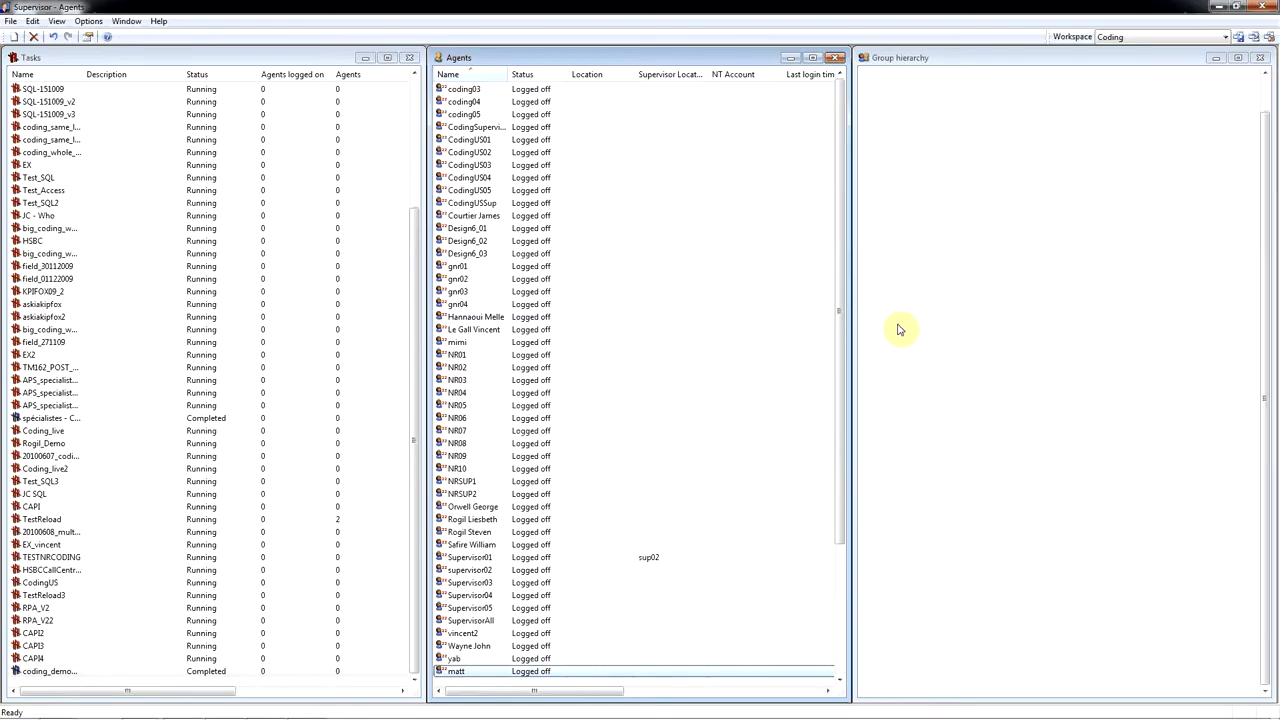
pyautogui.click(881, 325)
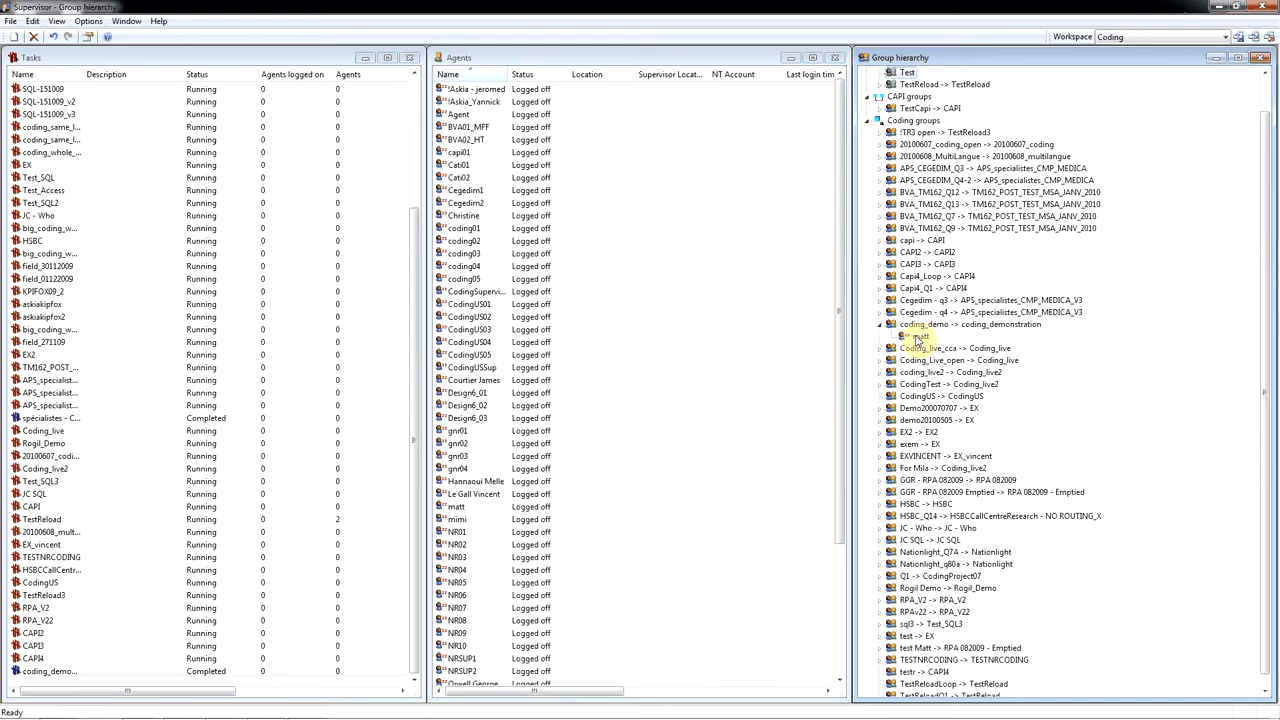
# - Switch to the Coding Client page in Internet Explorer and choose the new agent as the user name
pyautogui.moveTo(335, 712)
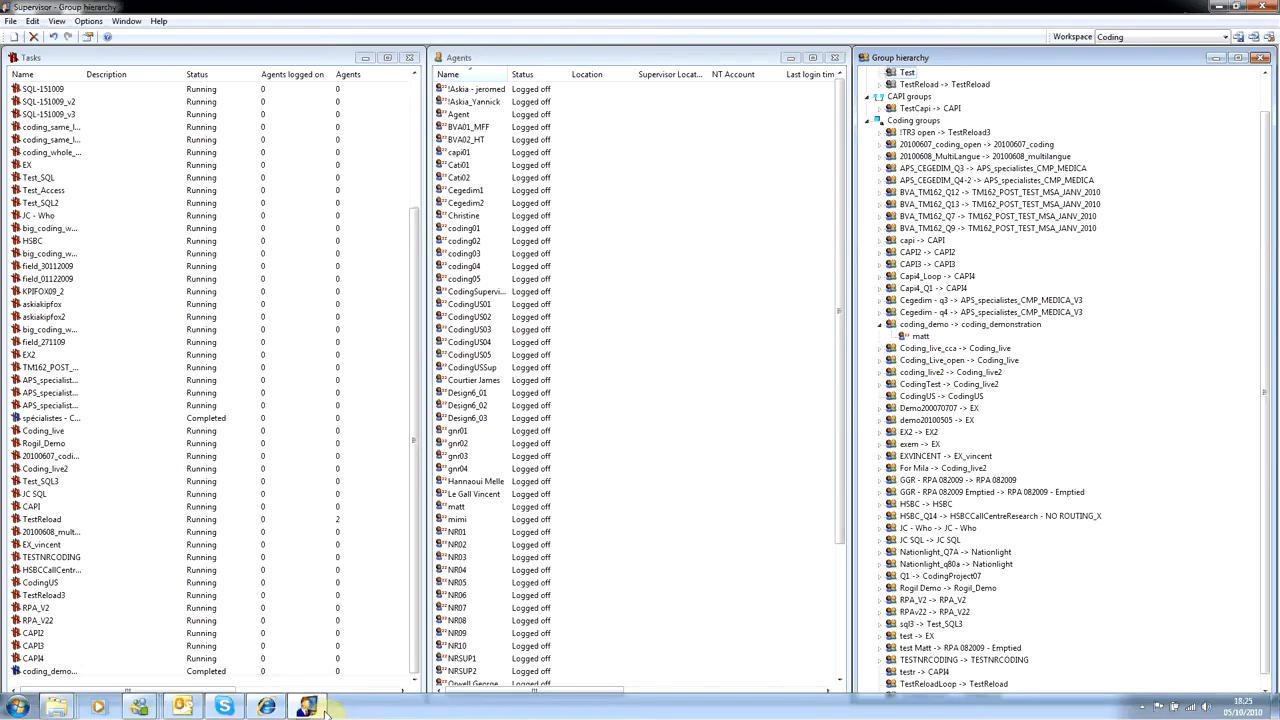
pyautogui.click(268, 707)
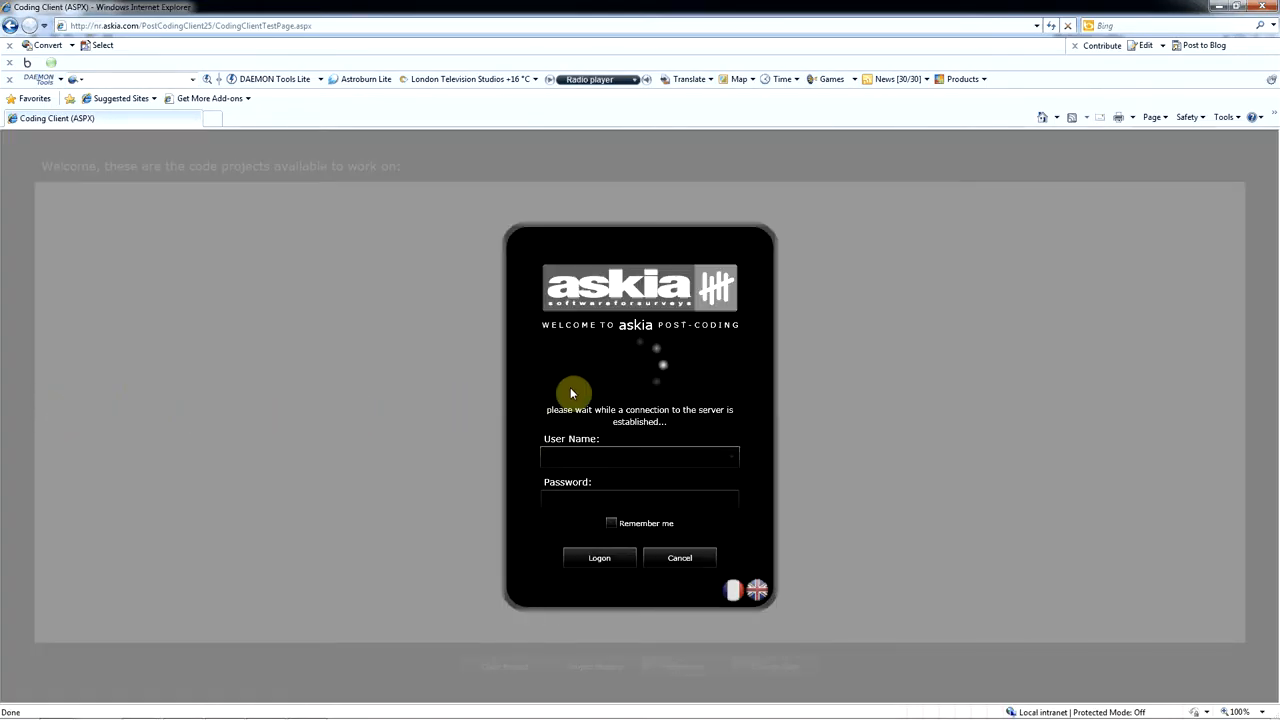
pyautogui.click(731, 462)
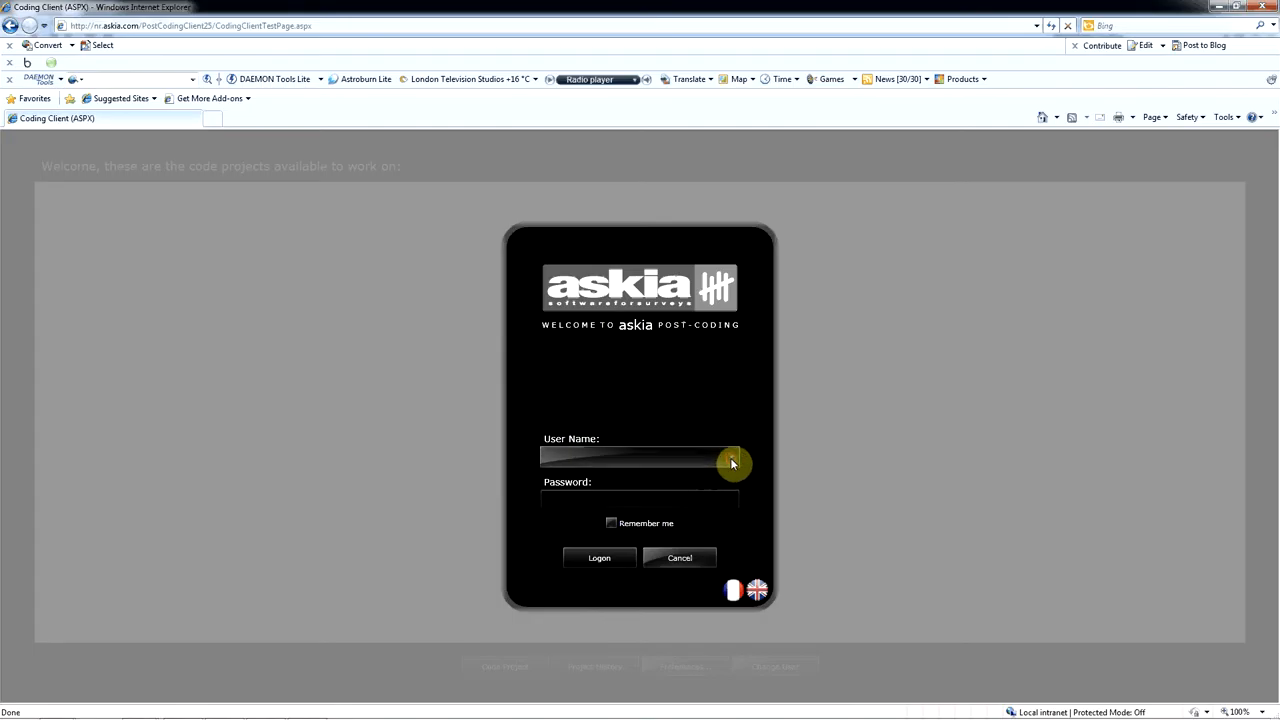
pyautogui.click(733, 426)
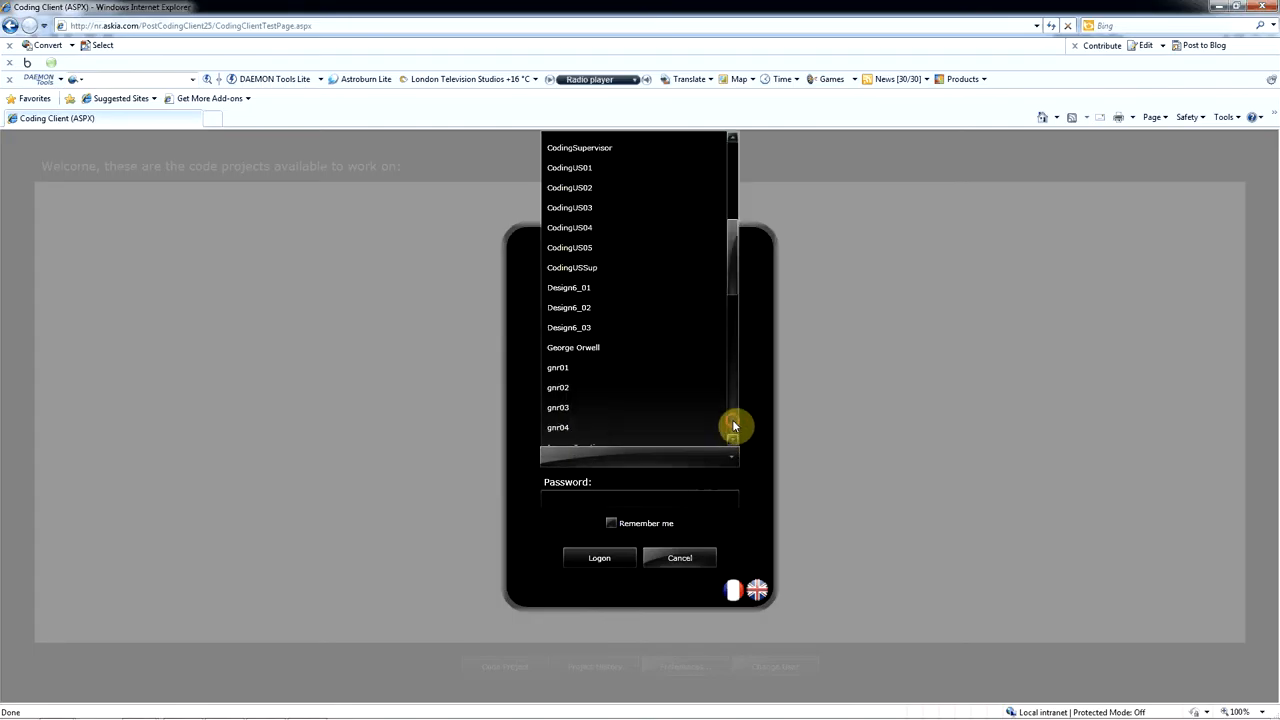
pyautogui.click(733, 426)
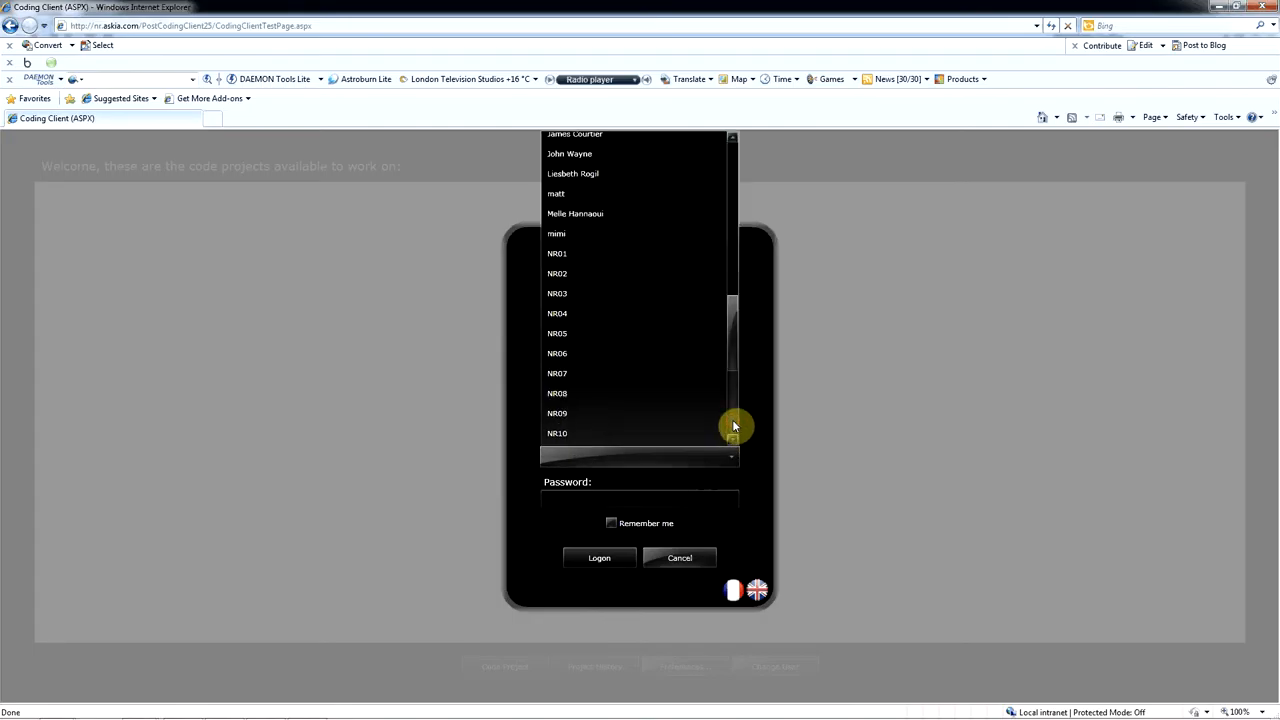
pyautogui.click(591, 190)
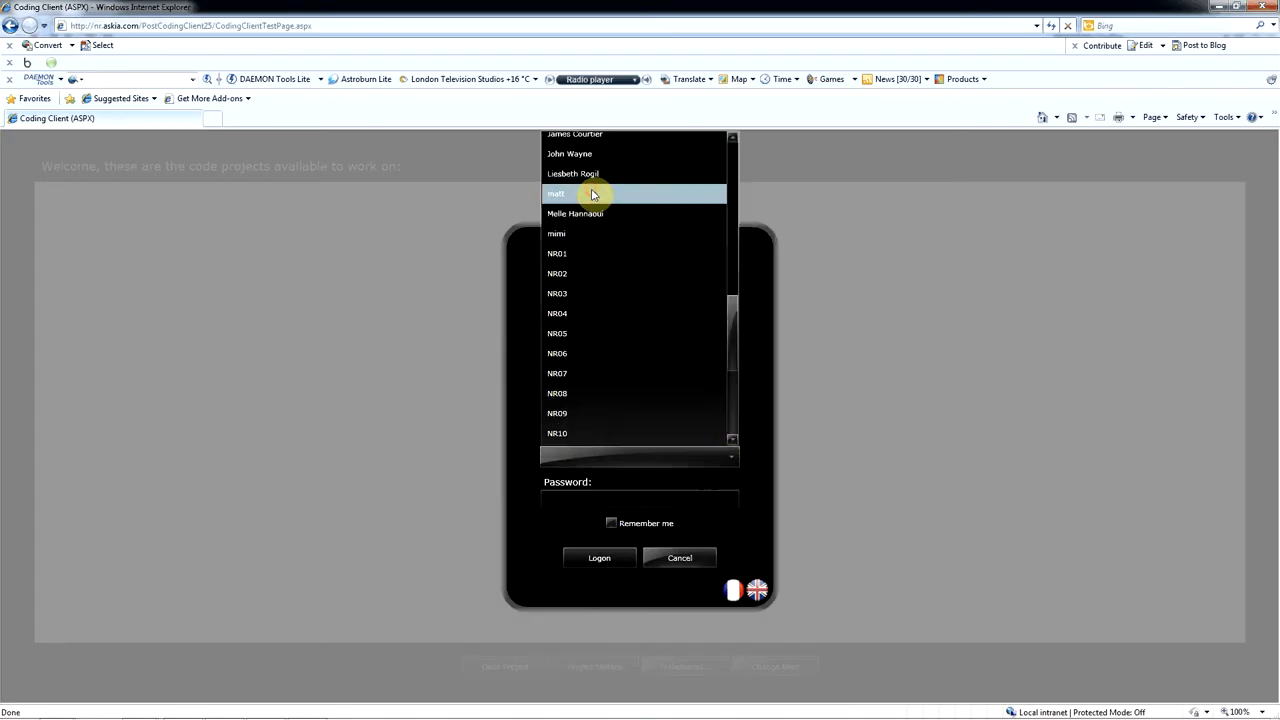
# - Enter the agent's password and log on to the coding client
pyautogui.click(593, 502)
pyautogui.write('******')
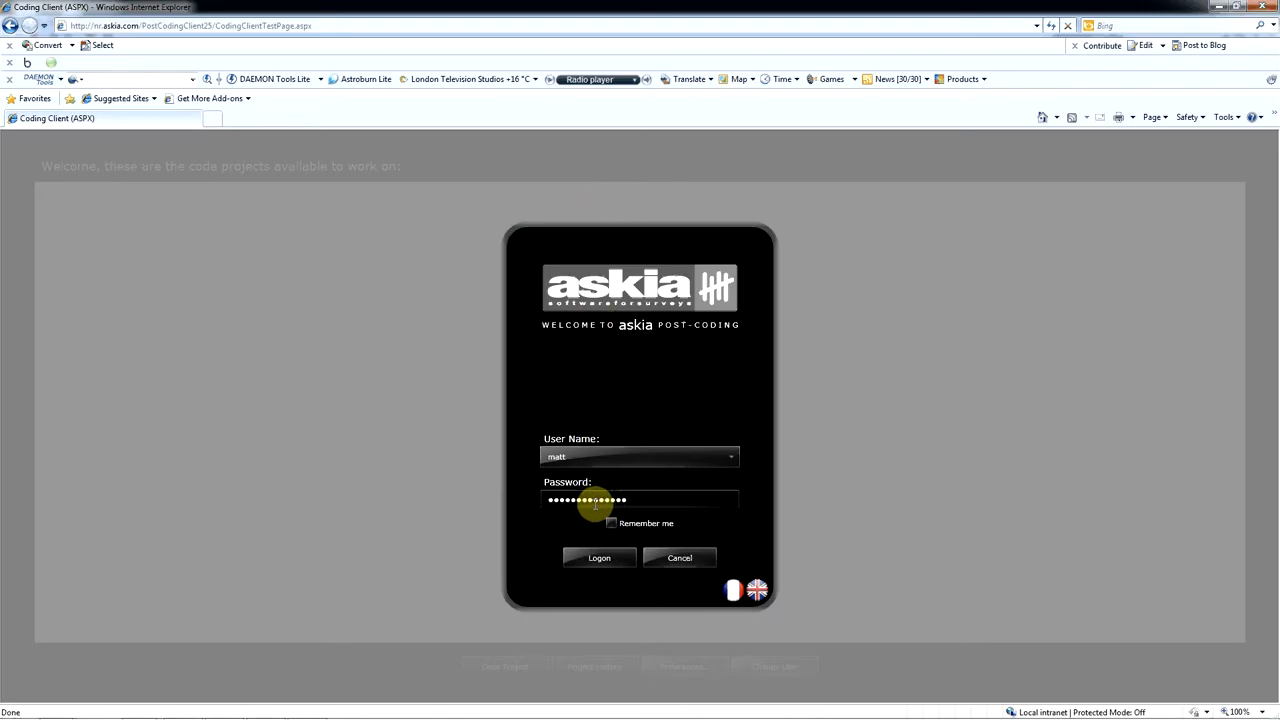
pyautogui.press('Return')
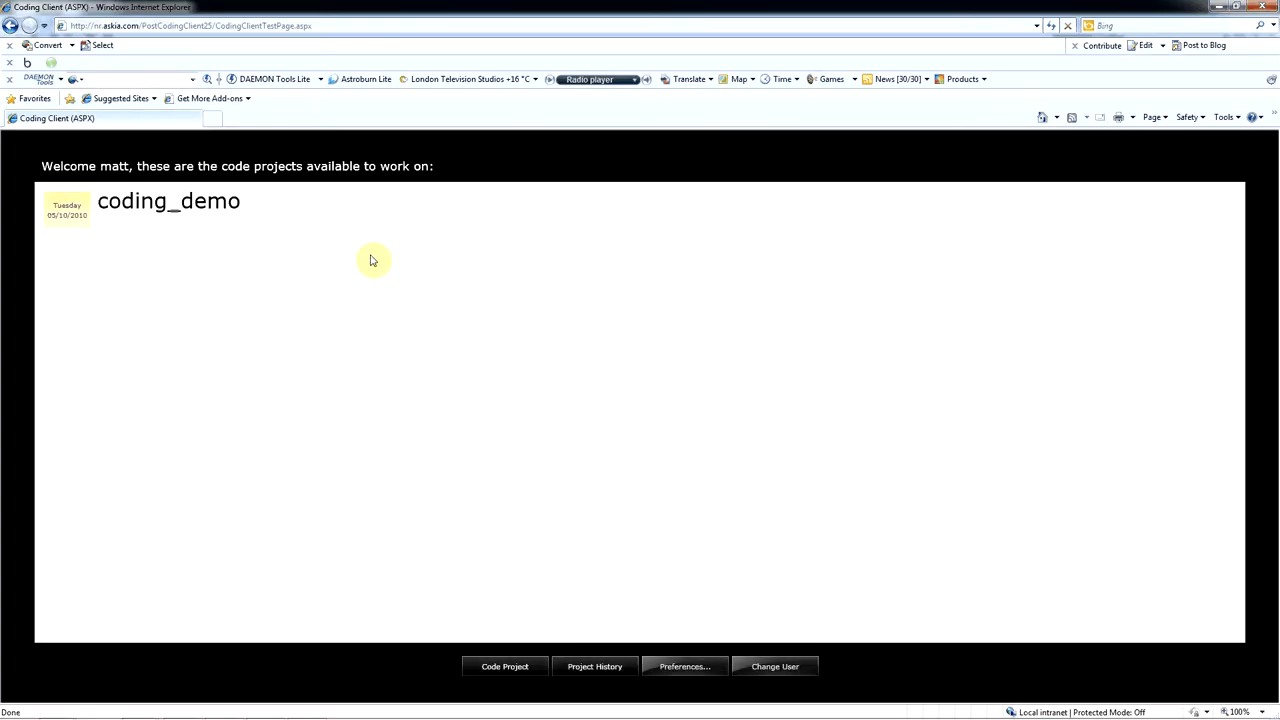
# - Select the coding_demo project, open the preferences, and examine the language, Remember me and Get all interviews options
pyautogui.click(182, 208)
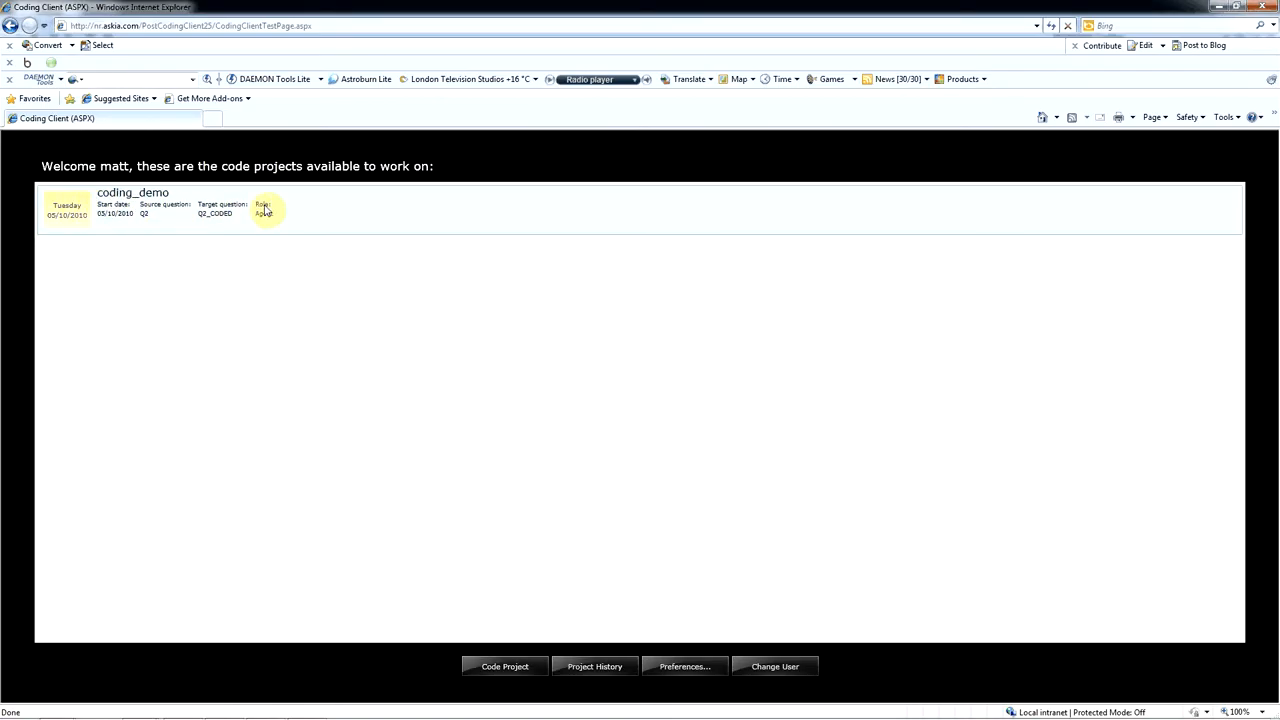
pyautogui.click(705, 664)
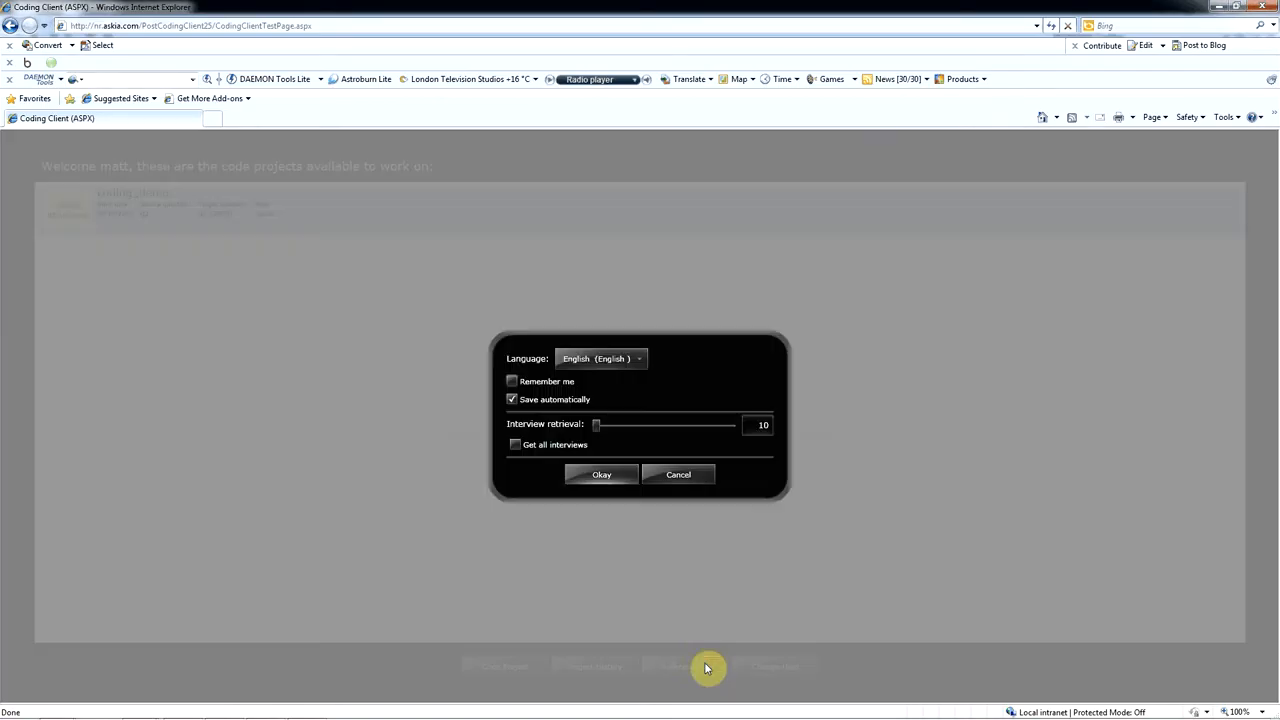
pyautogui.click(638, 360)
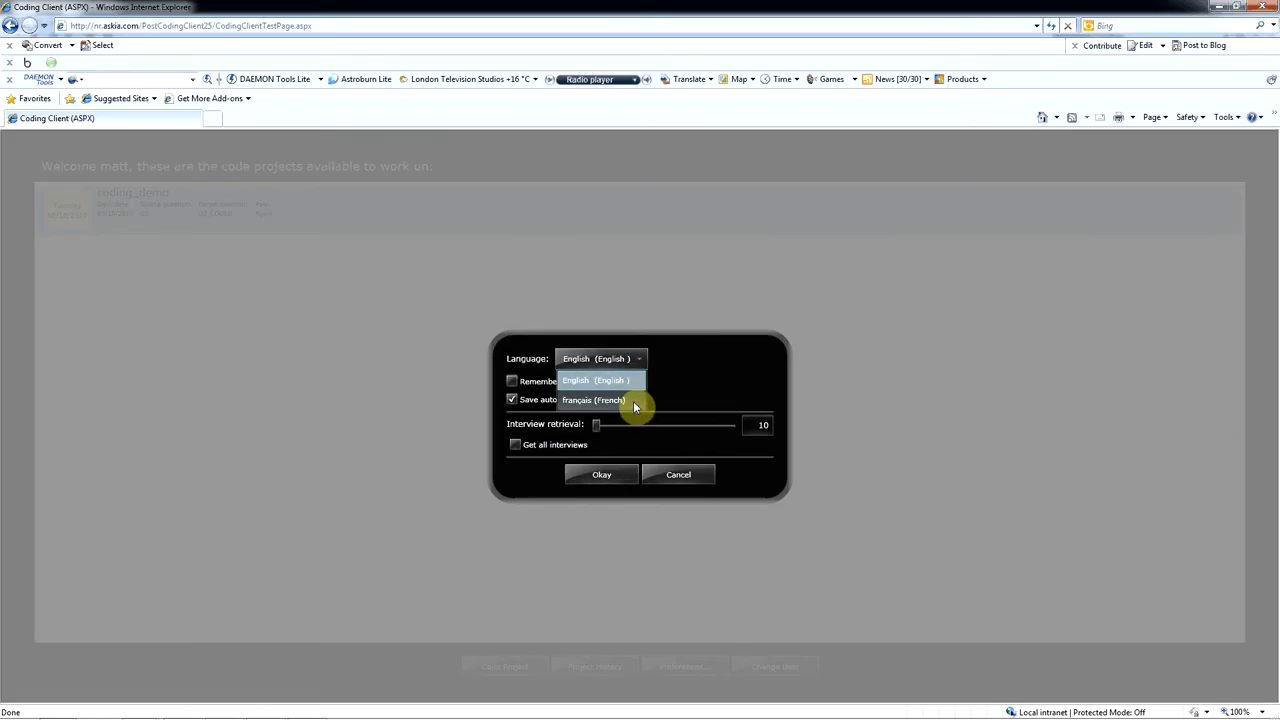
pyautogui.click(708, 370)
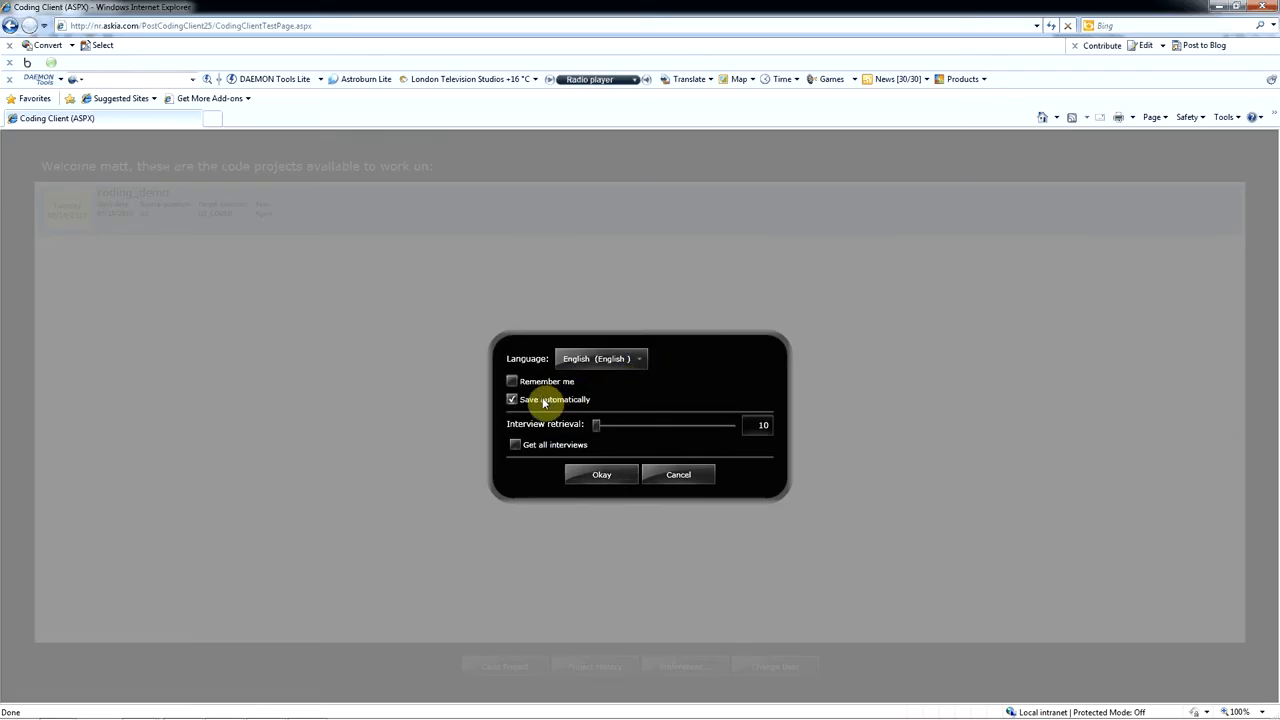
pyautogui.click(513, 383)
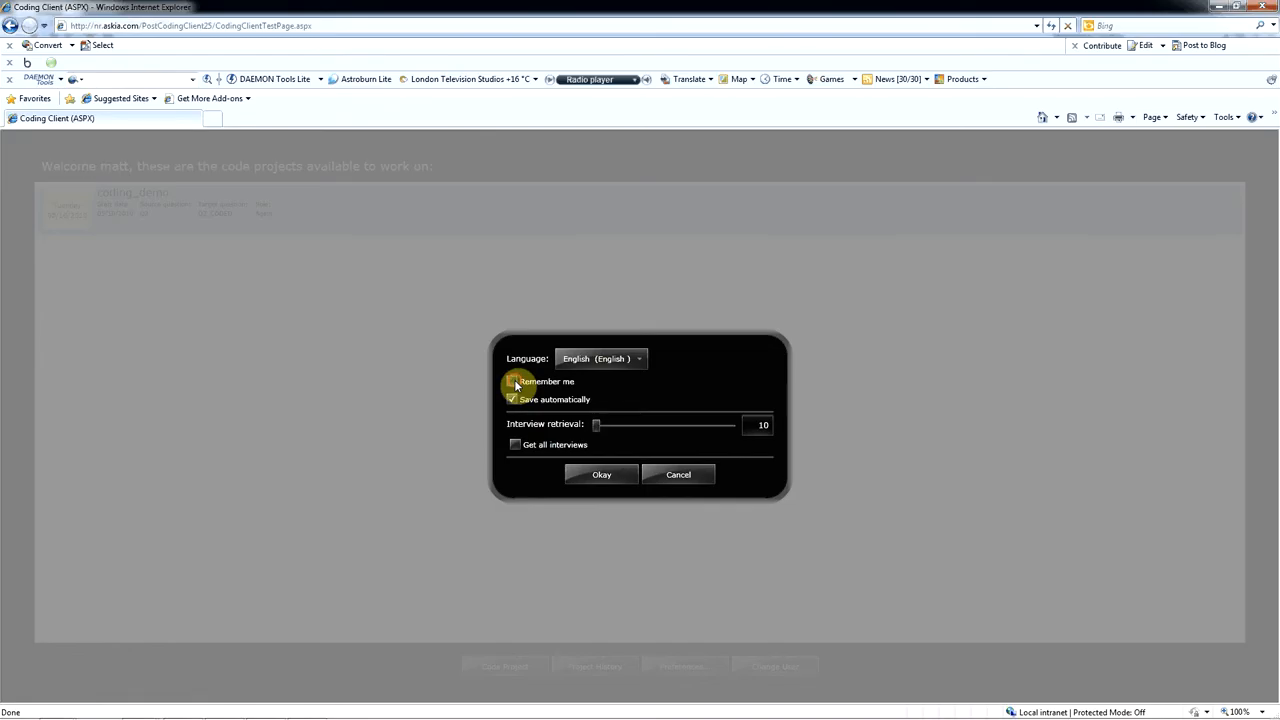
pyautogui.click(515, 446)
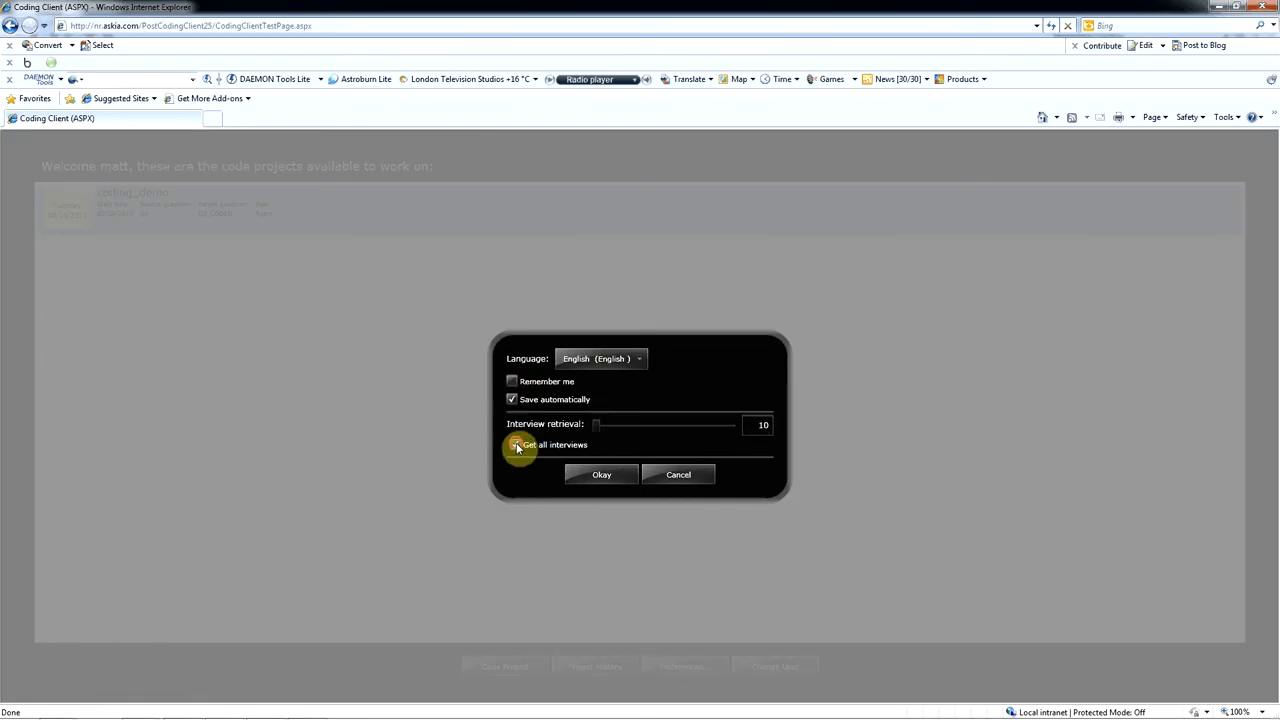
pyautogui.click(516, 446)
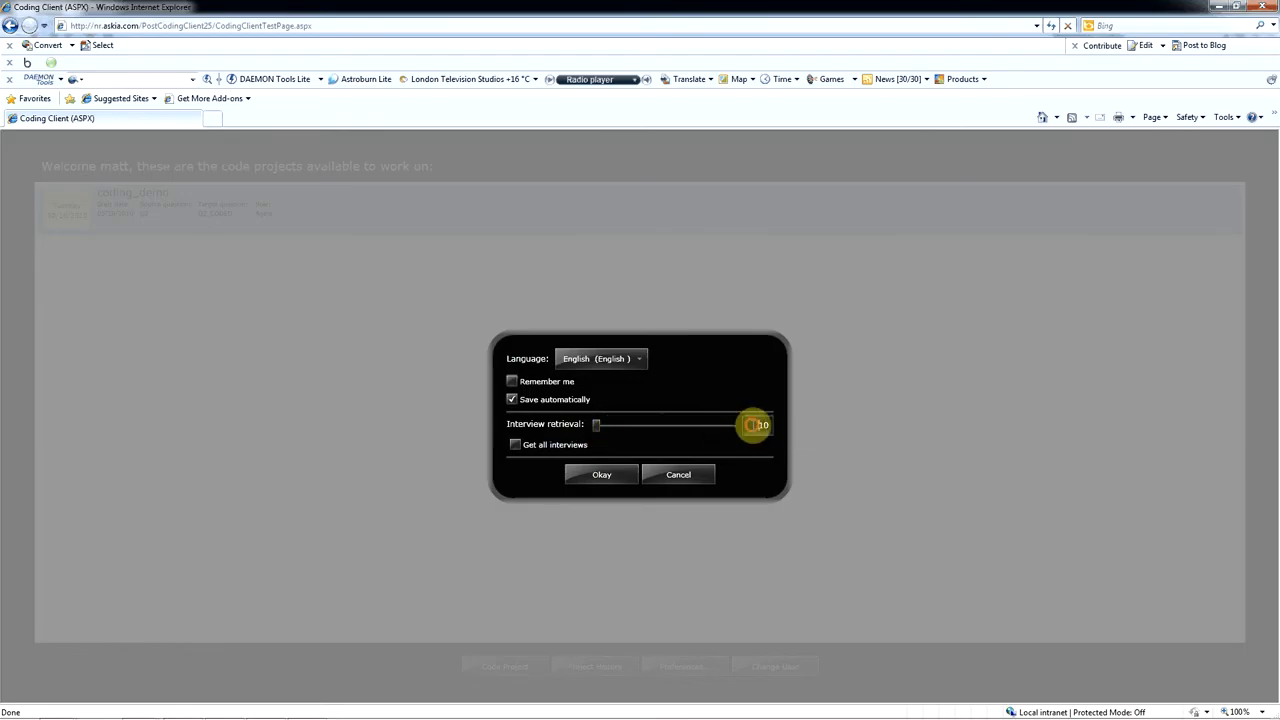
# - Try different interview retrieval amounts, set the number to 10, and accept the preferences
pyautogui.moveTo(754, 426); pyautogui.dragTo(799, 431)
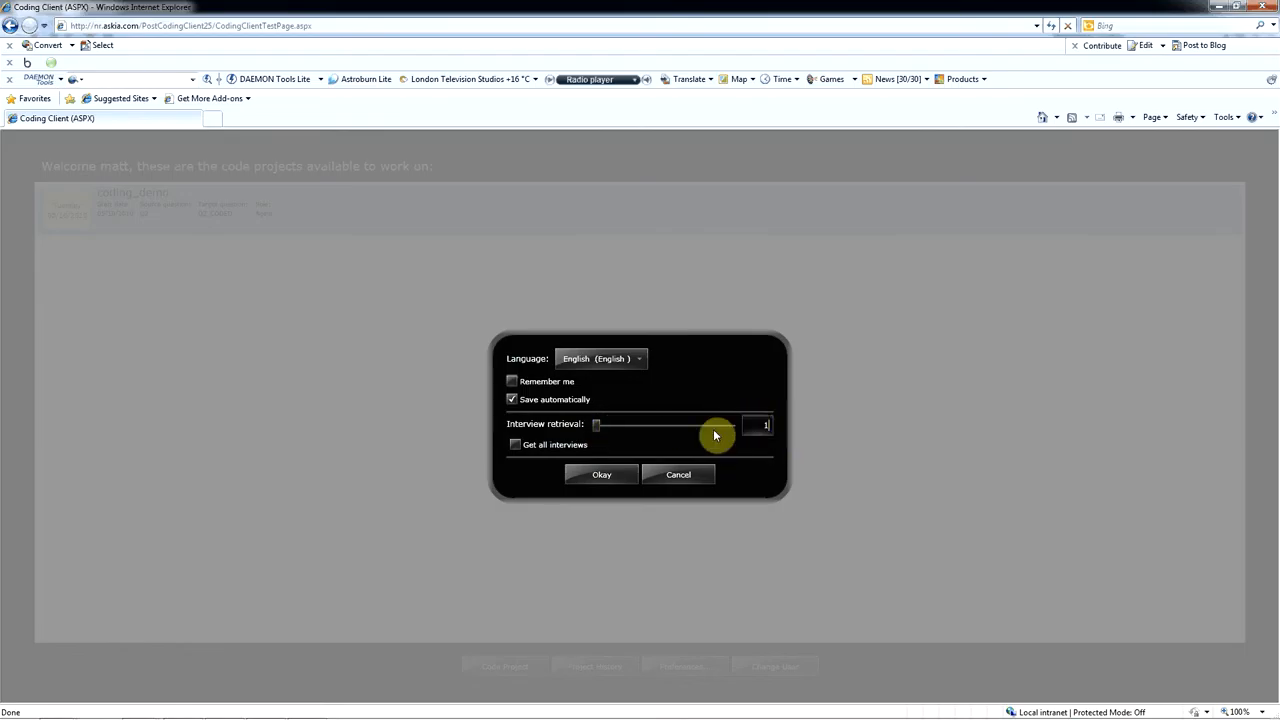
pyautogui.write('60')
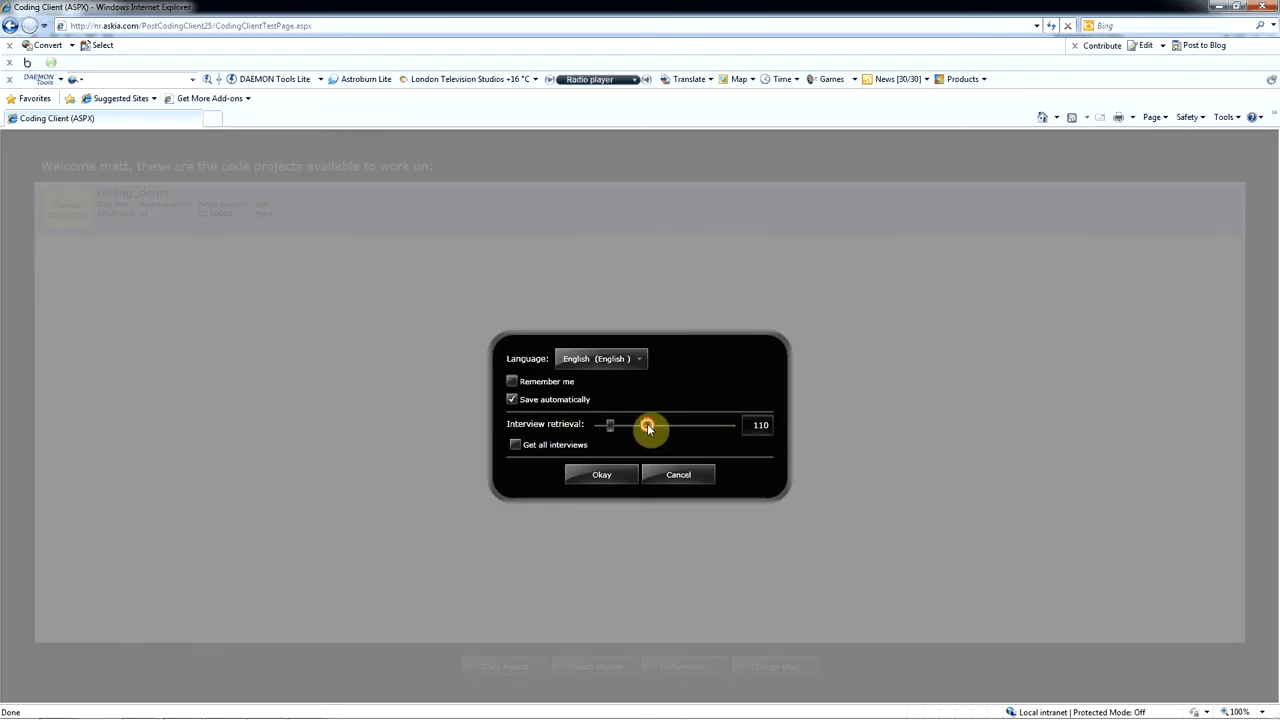
pyautogui.moveTo(617, 426); pyautogui.dragTo(586, 435)
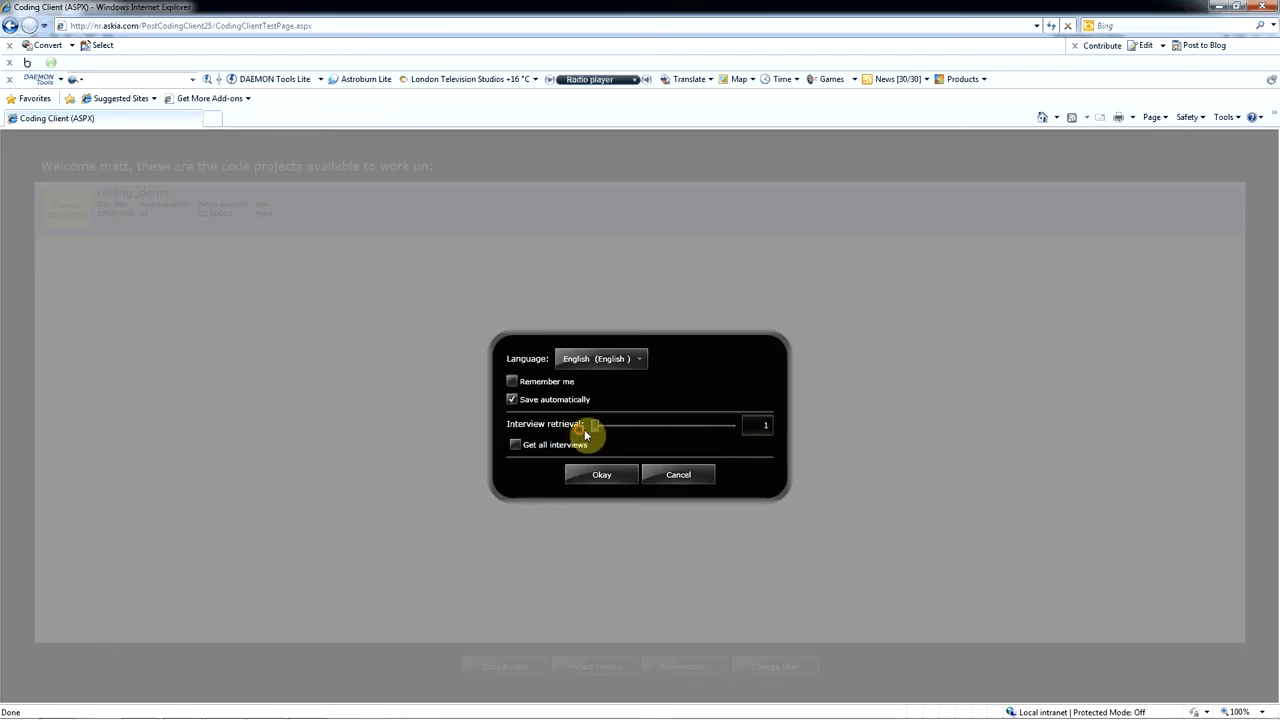
pyautogui.click(766, 426)
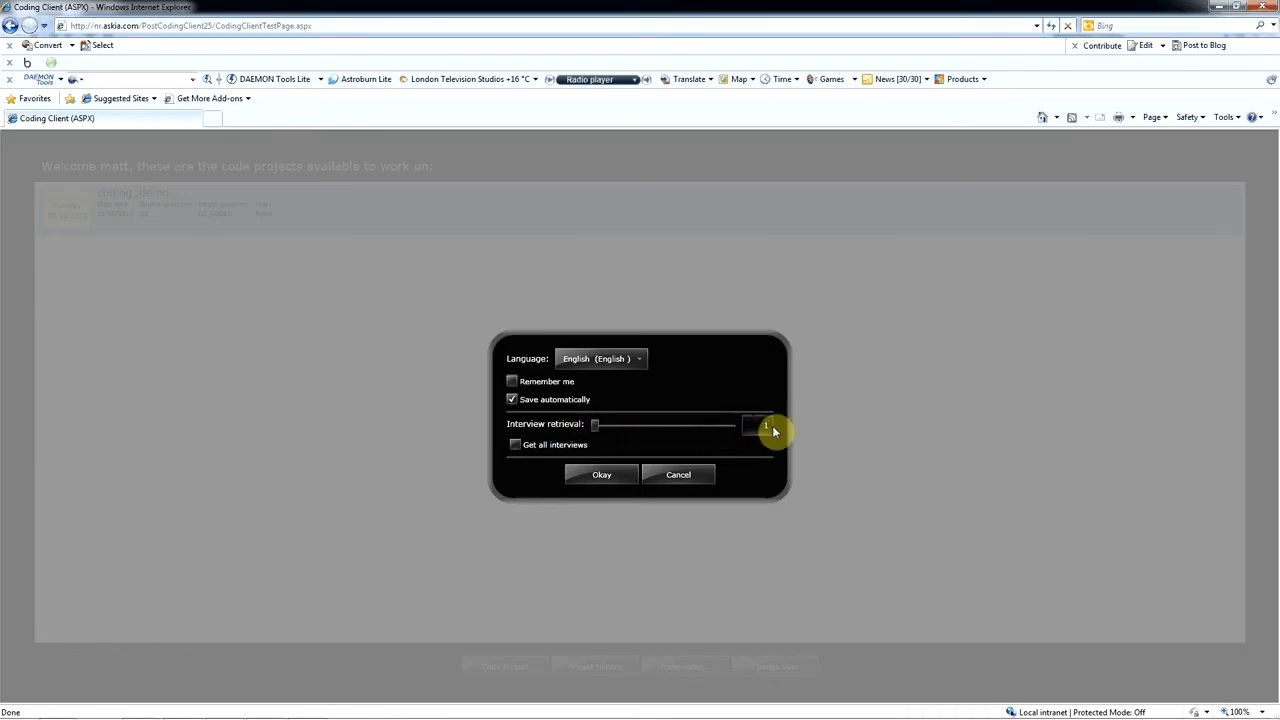
pyautogui.write('0')
pyautogui.click(632, 474)
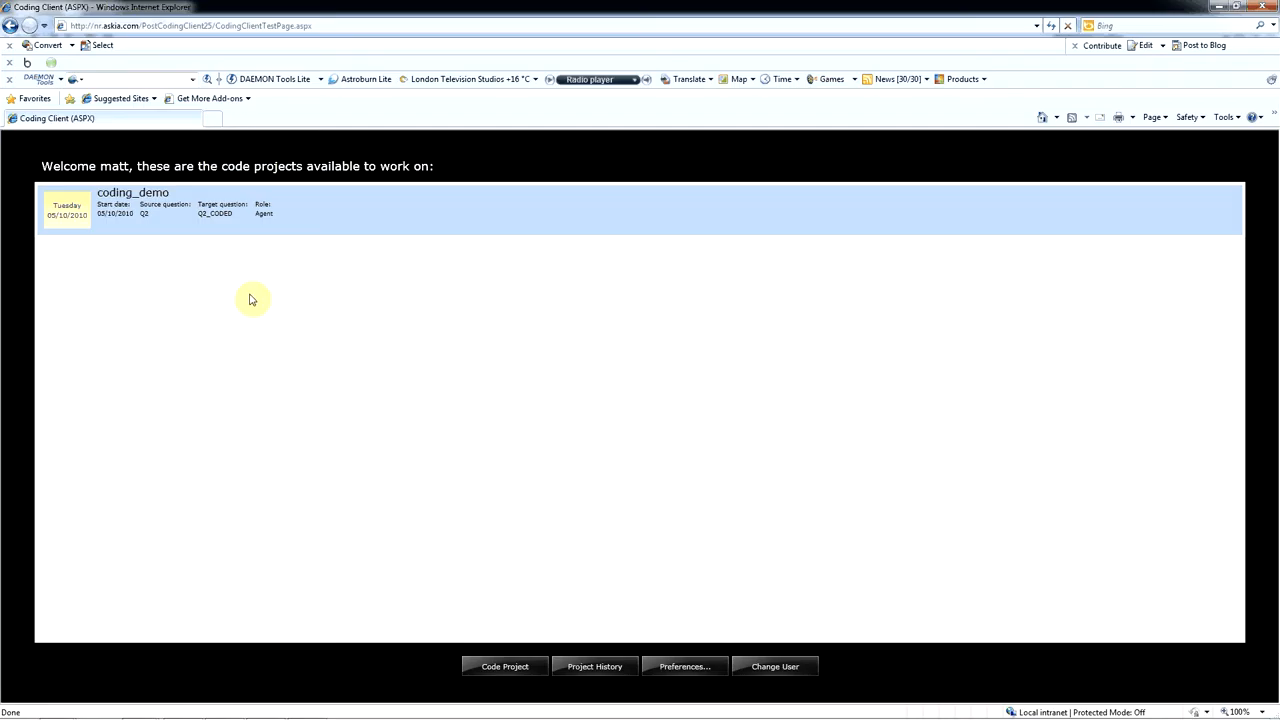
# - Open the coding_demo project for coding and check which languages are available
pyautogui.click(148, 212)
pyautogui.click(148, 212)
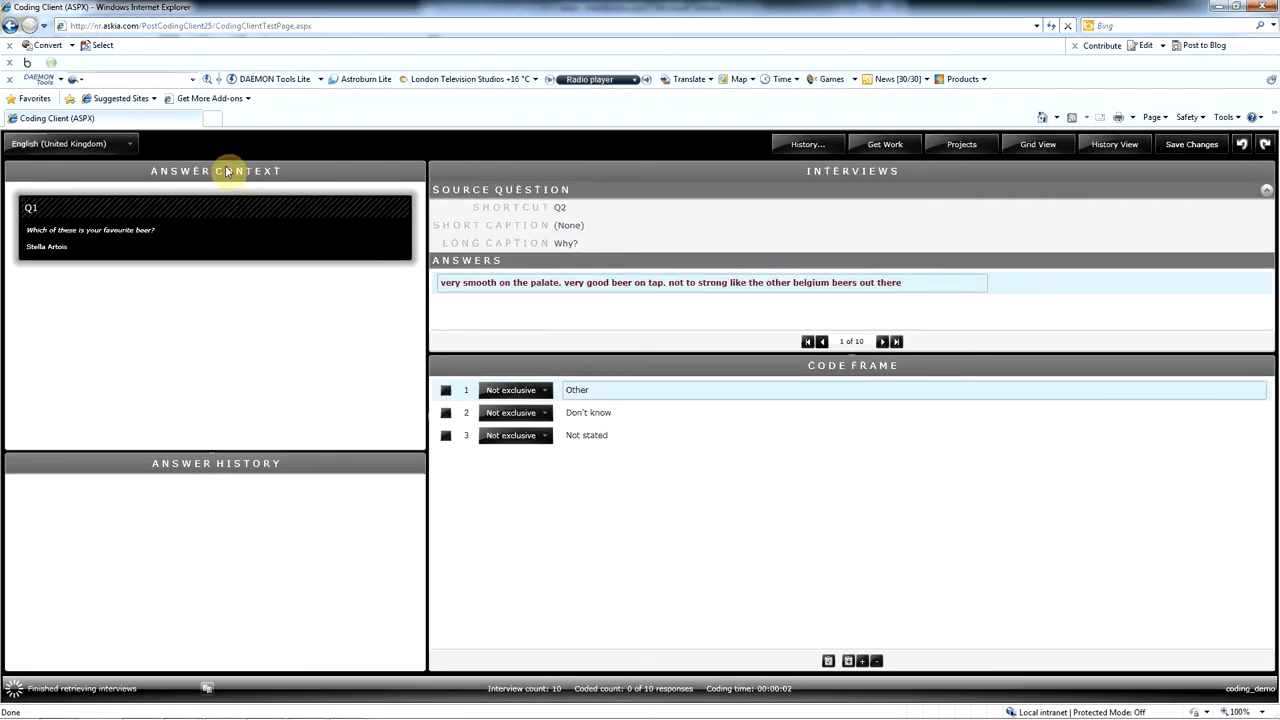
pyautogui.click(126, 147)
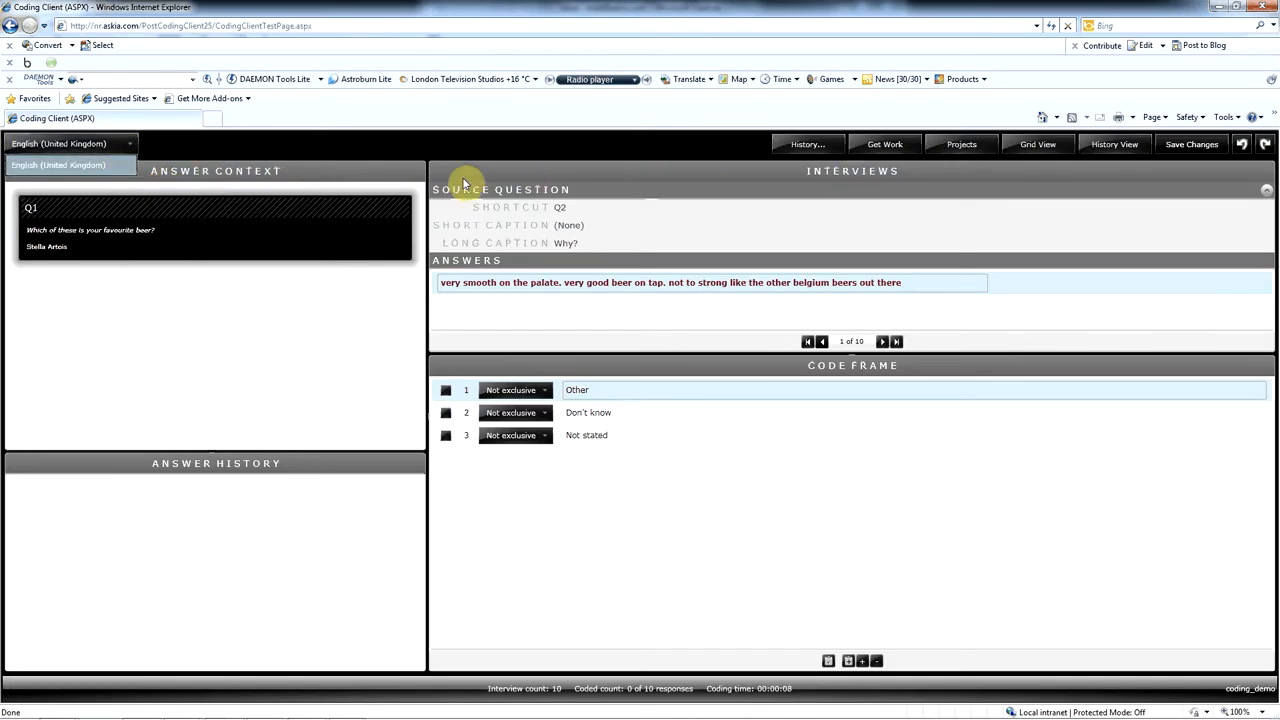
pyautogui.click(595, 180)
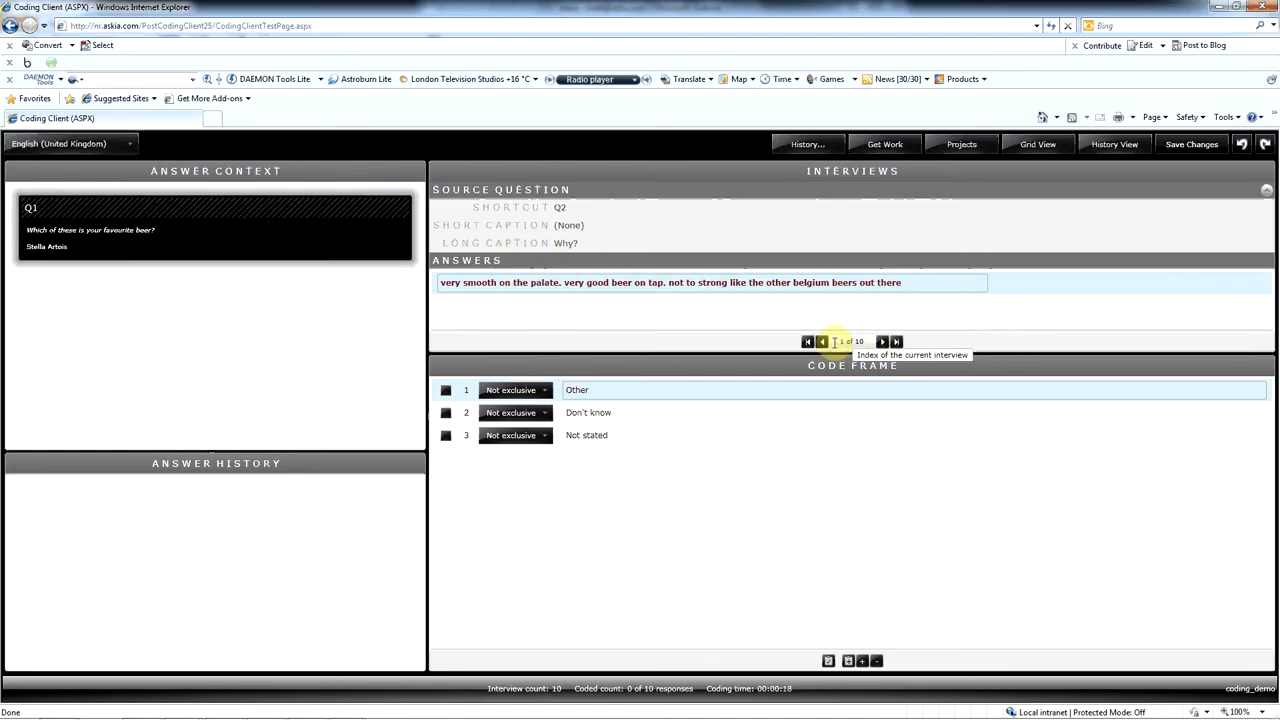
# - Retrieve another batch of interviews for coding in the coding_demo project
pyautogui.click(885, 145)
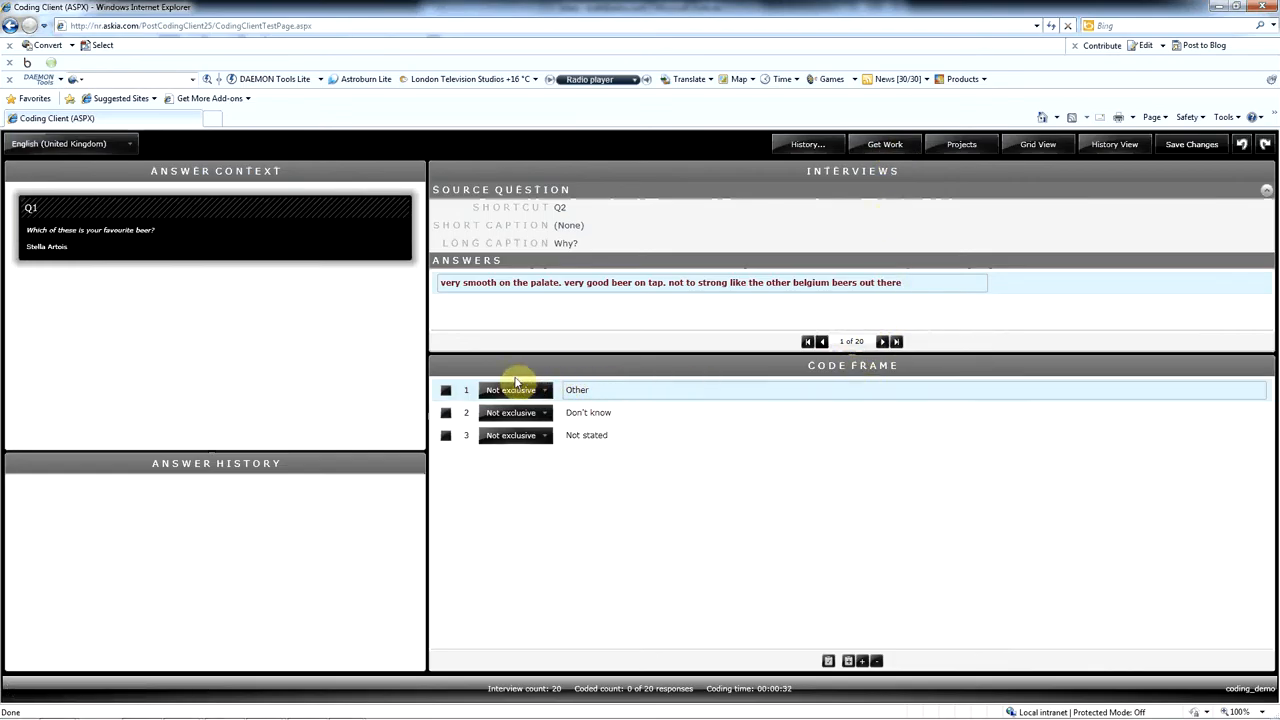
# - Make the "Don't know" and "Not stated" codes exclusive in the code frame
pyautogui.click(546, 391)
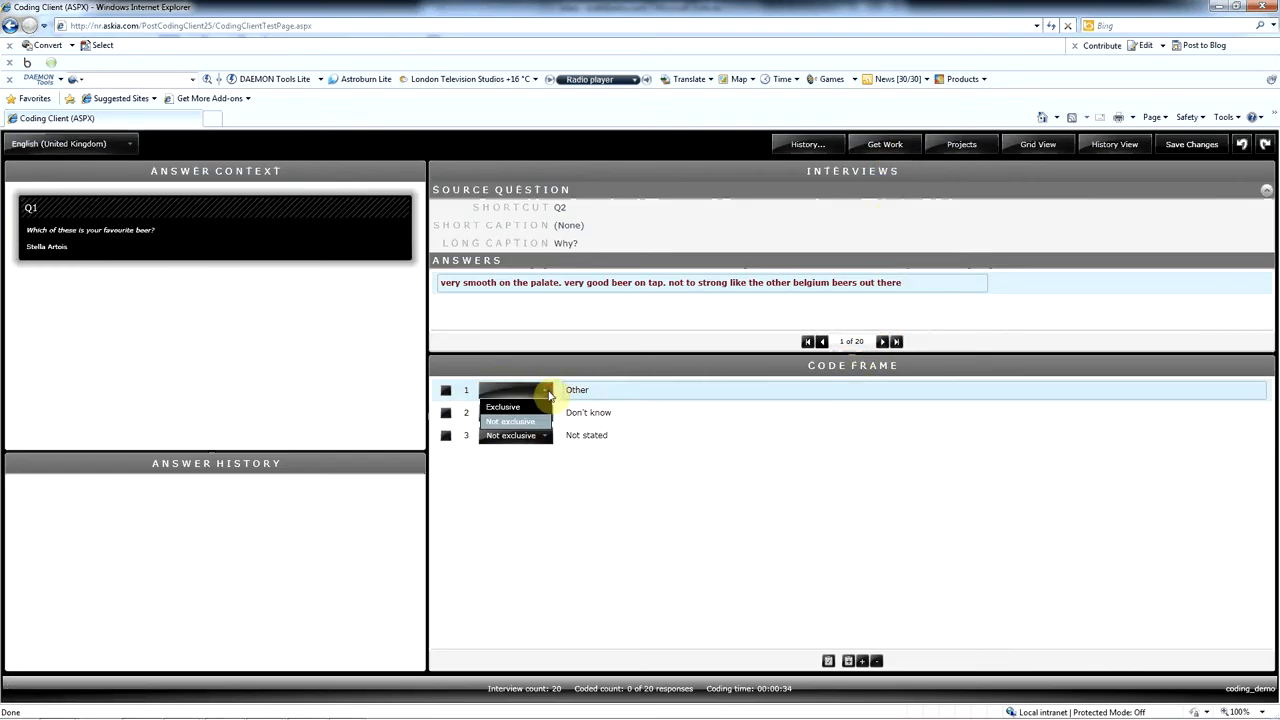
pyautogui.click(548, 393)
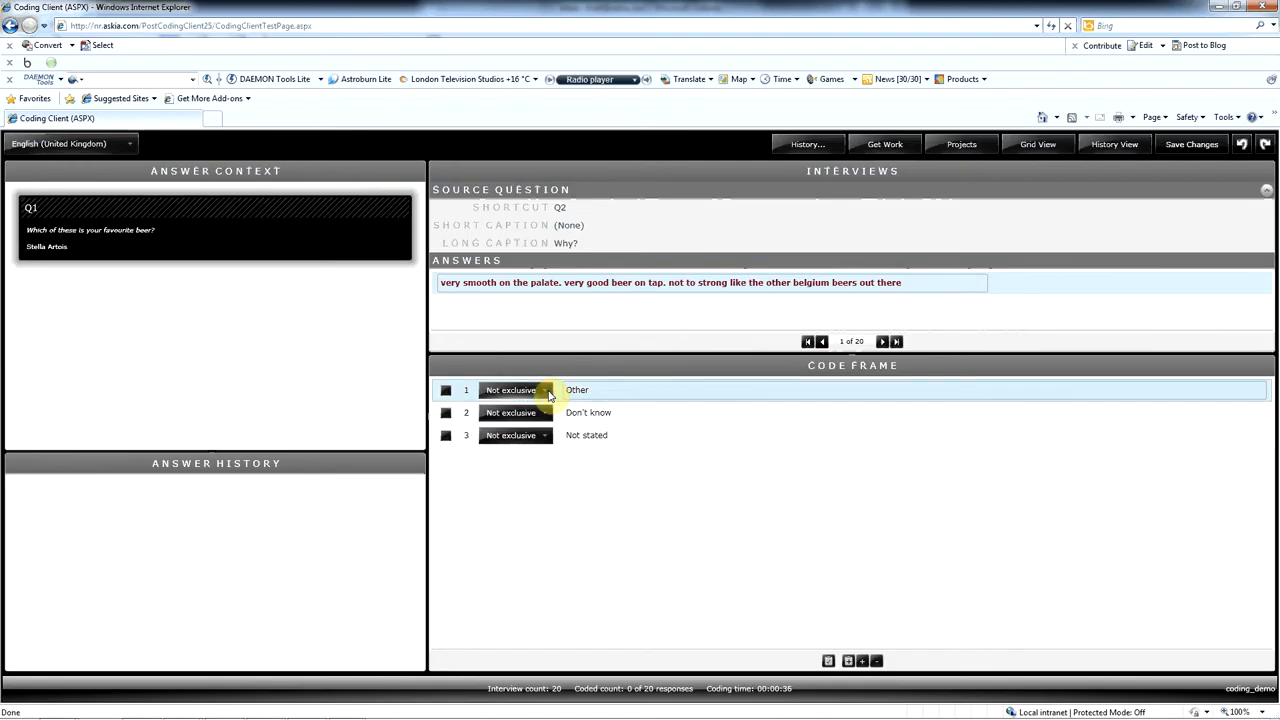
pyautogui.click(548, 416)
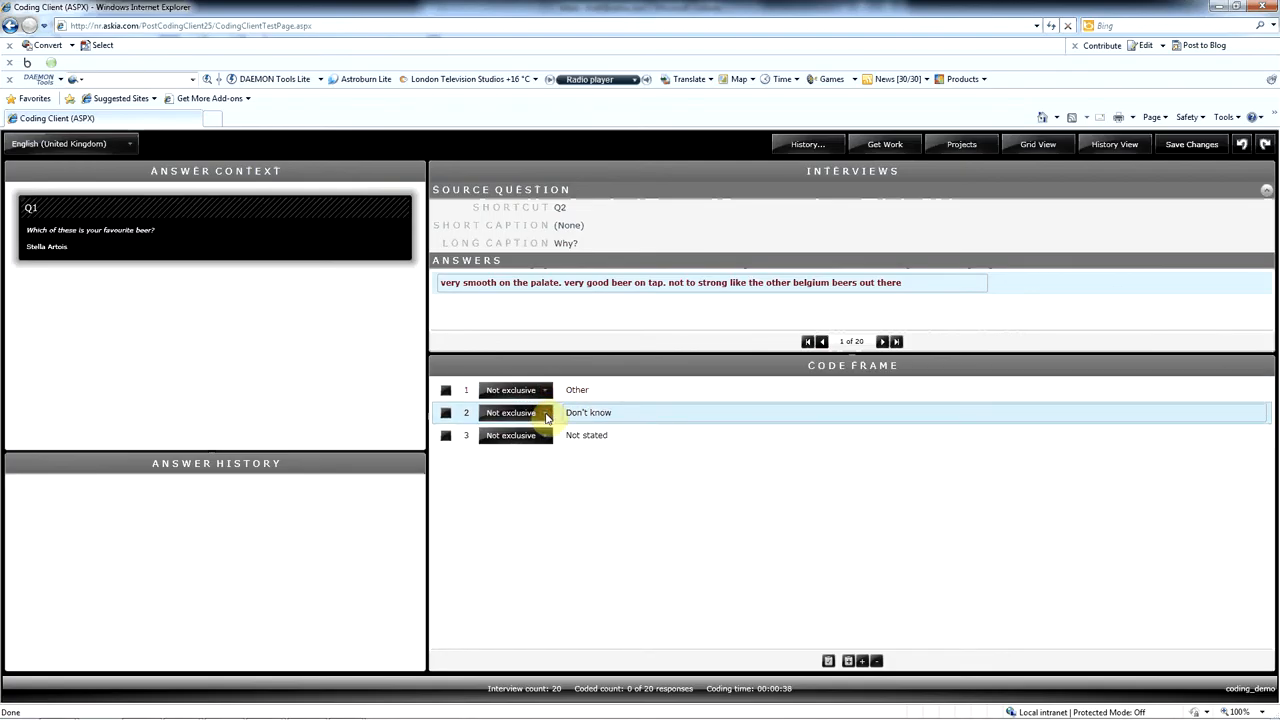
pyautogui.click(536, 431)
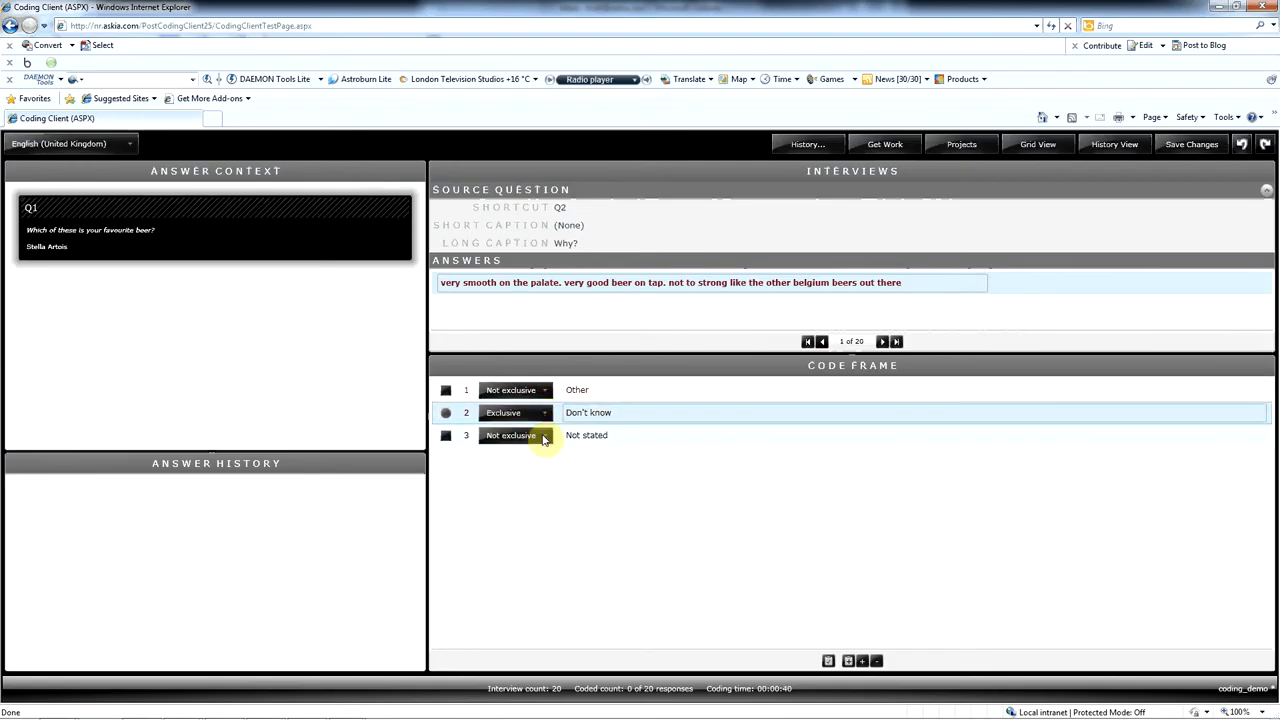
pyautogui.click(546, 438)
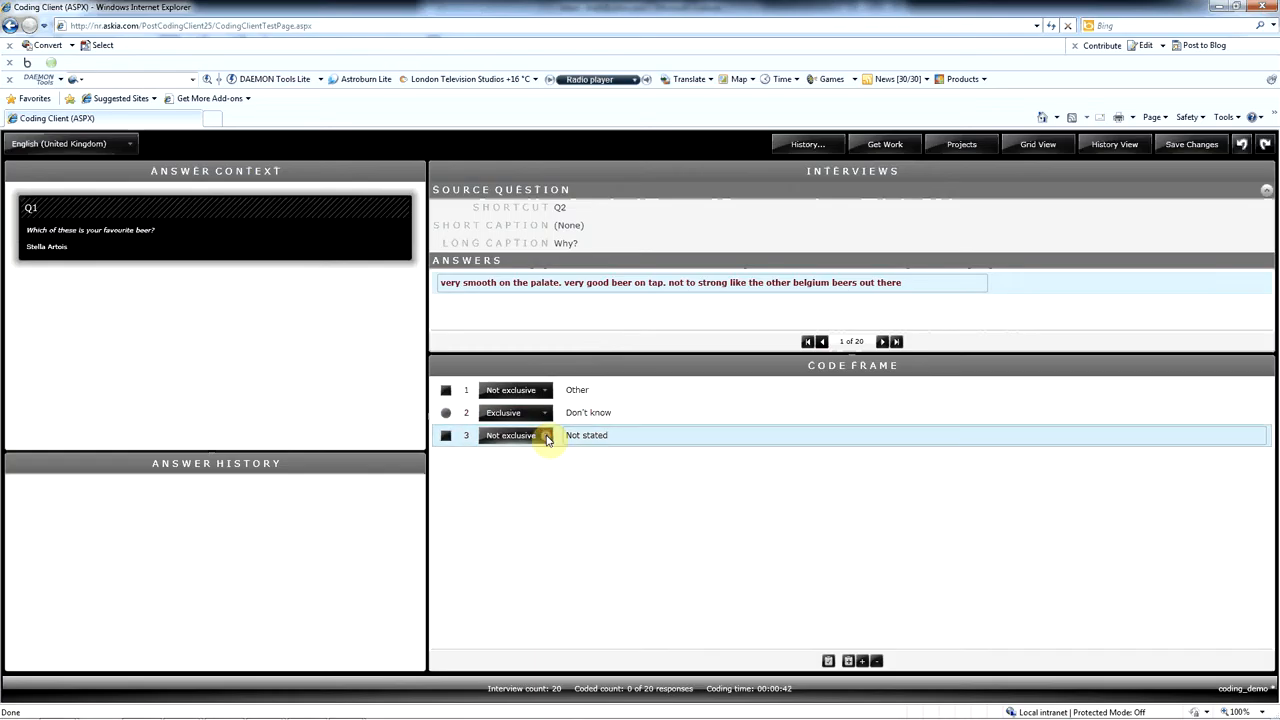
pyautogui.click(546, 438)
pyautogui.click(540, 452)
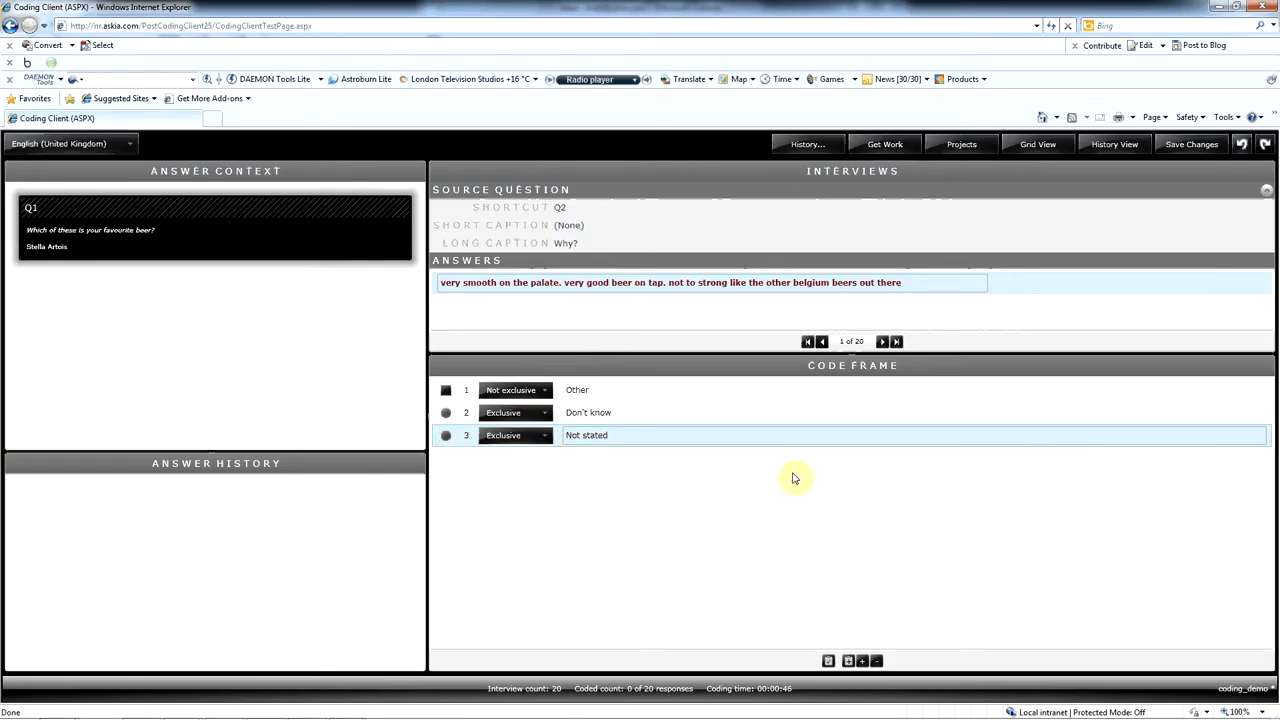
# - Add three codes to the code frame, named "Smooth", "Strength" and "Country of origin"
pyautogui.click(864, 663)
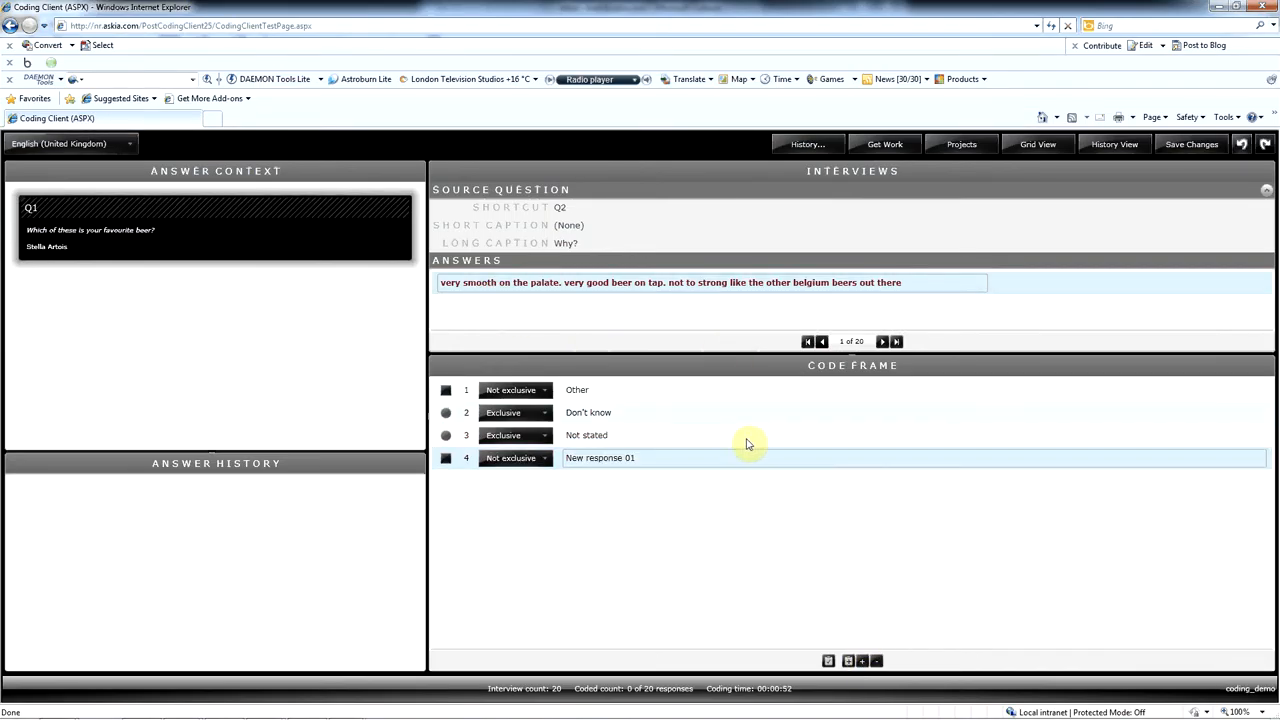
pyautogui.click(601, 457)
pyautogui.hotkey('ctrl', 'a')
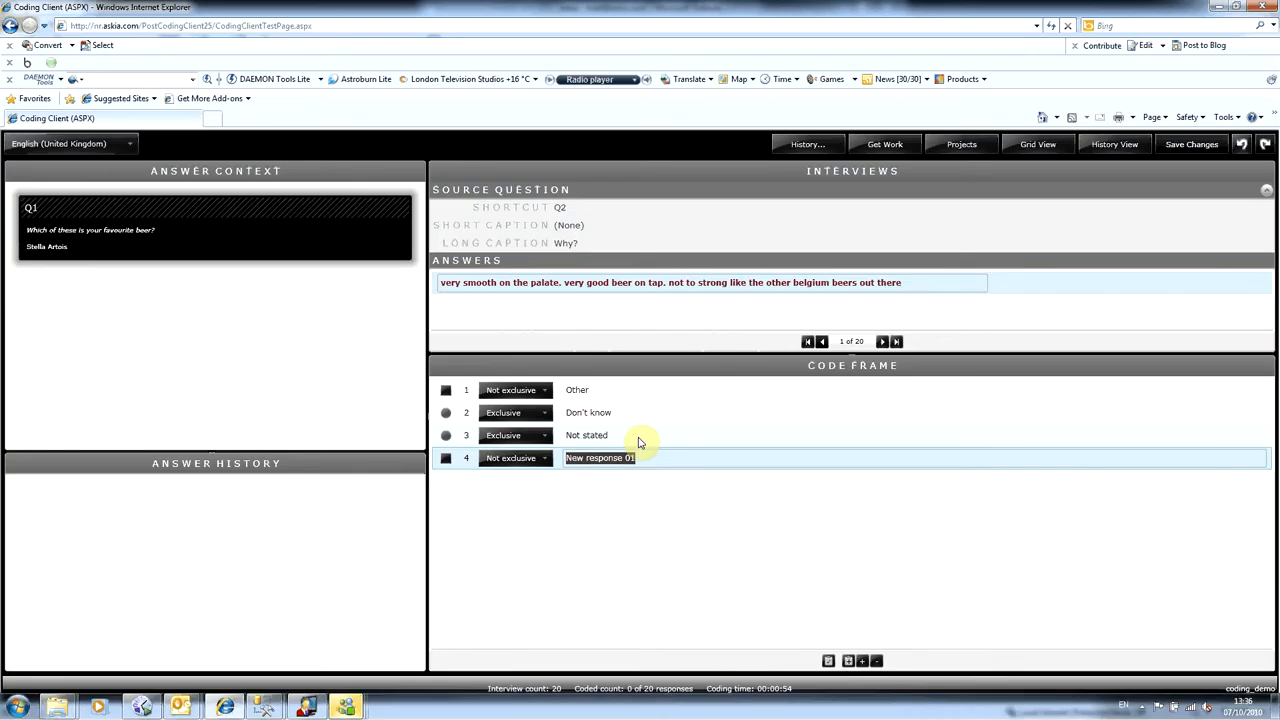
pyautogui.write('Smooth')
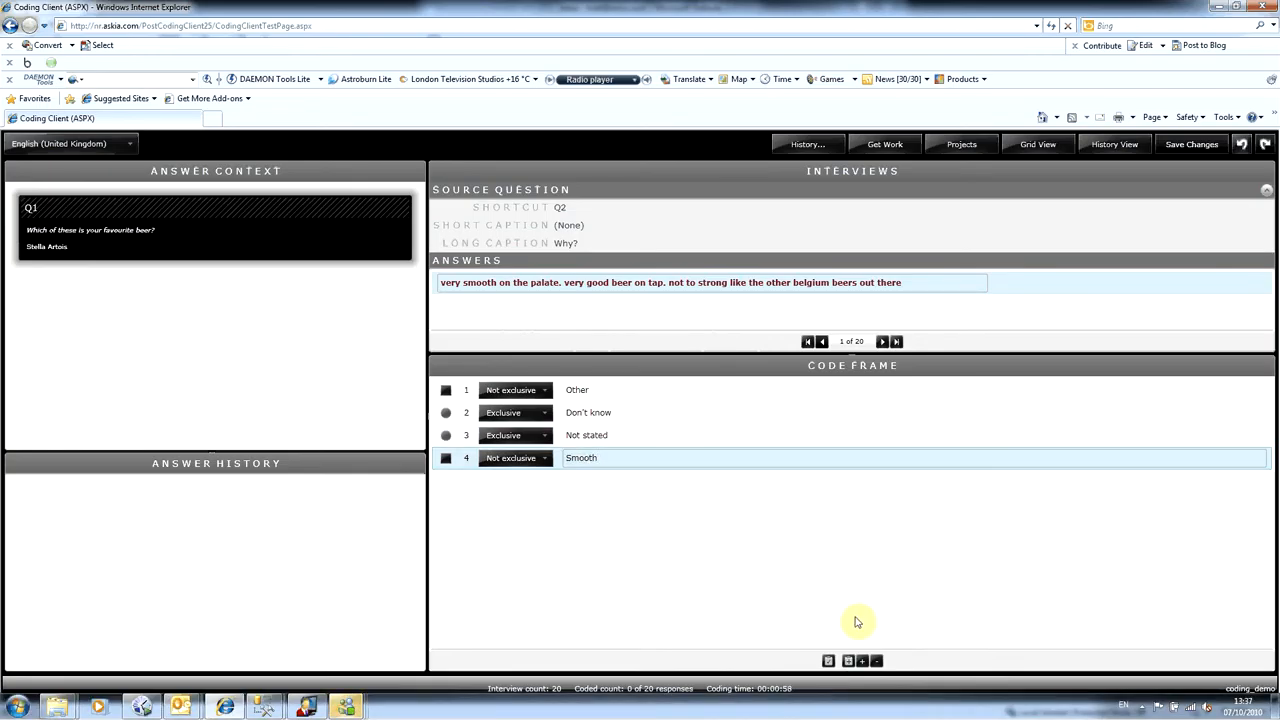
pyautogui.click(863, 661)
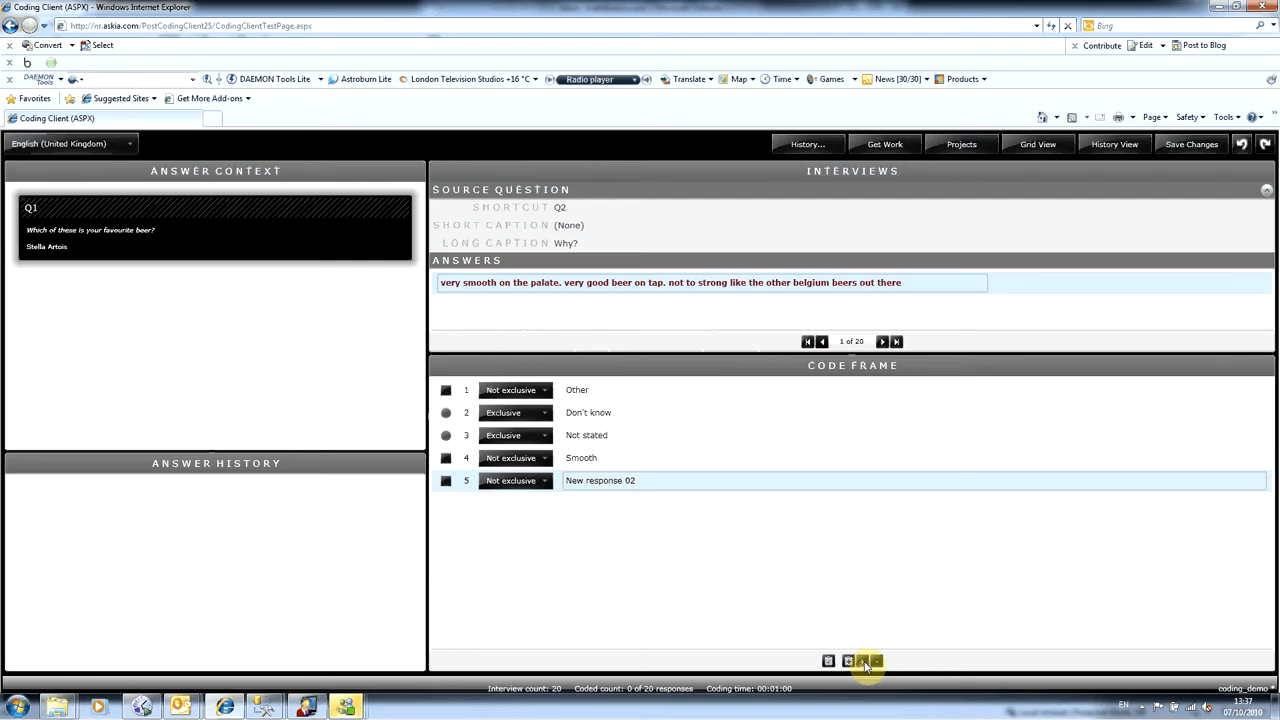
pyautogui.click(648, 480)
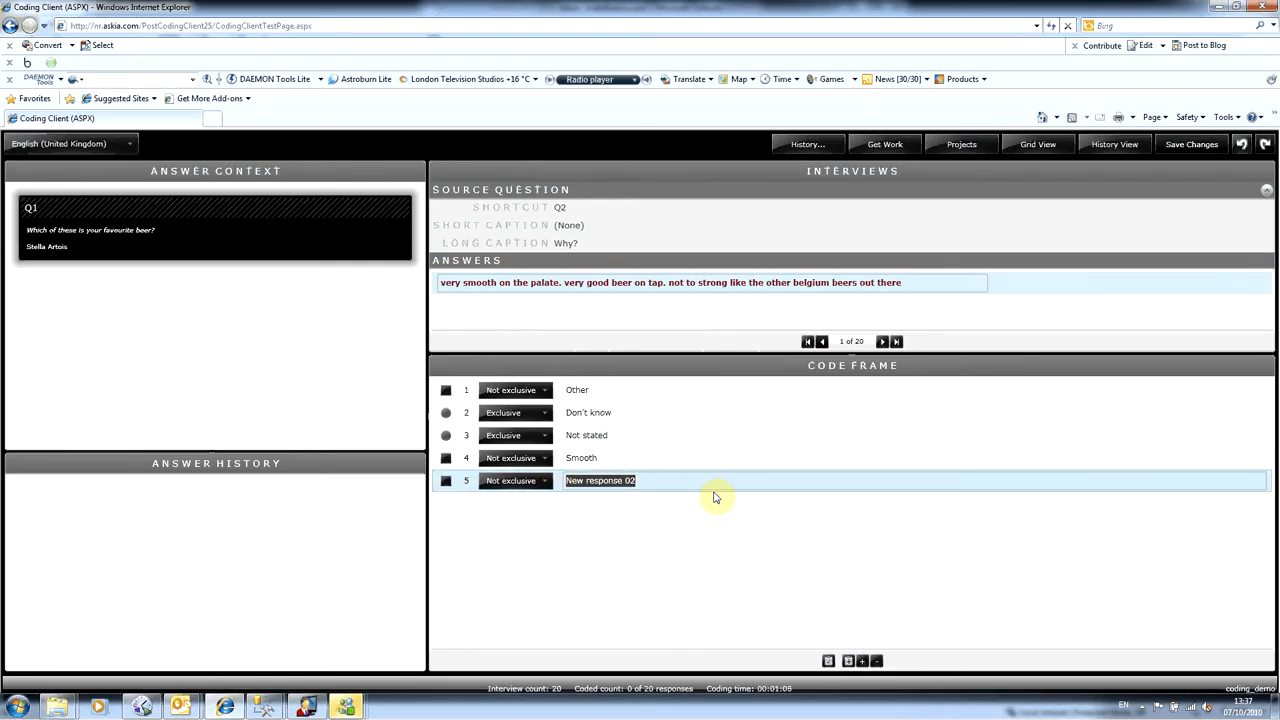
pyautogui.write('Strength')
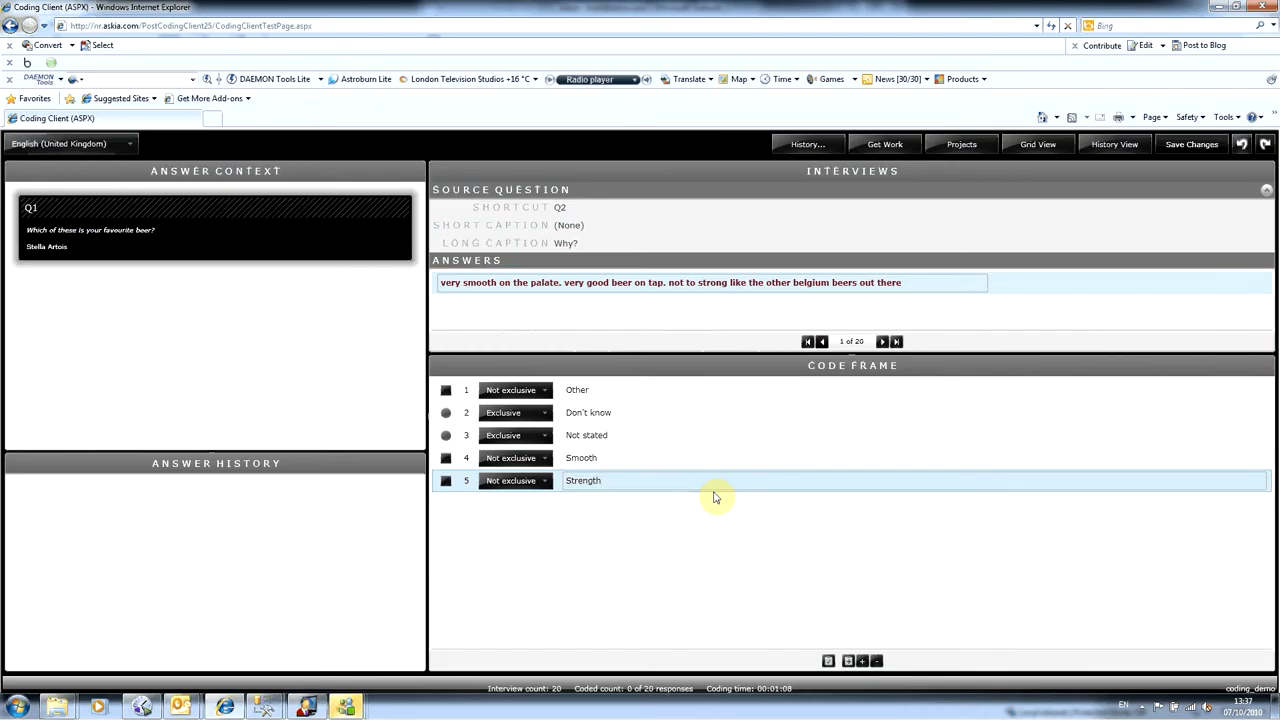
pyautogui.click(864, 662)
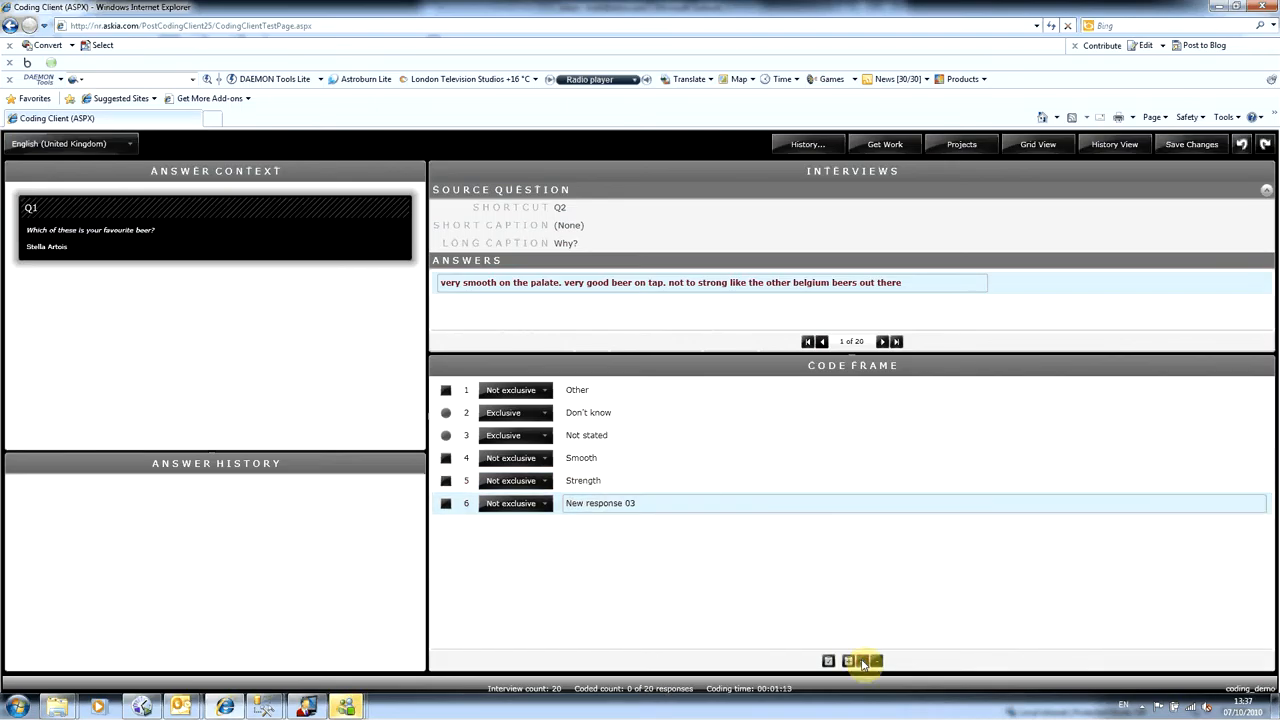
pyautogui.moveTo(648, 501); pyautogui.dragTo(477, 503)
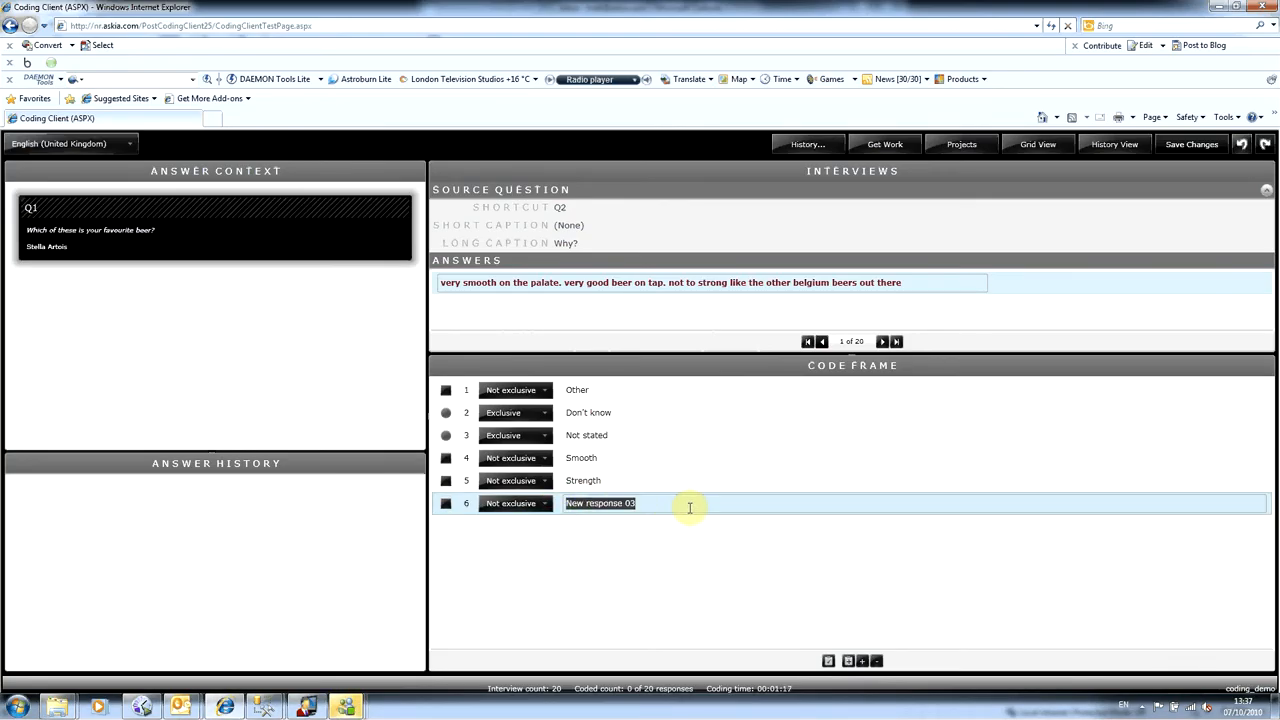
pyautogui.write('Count')
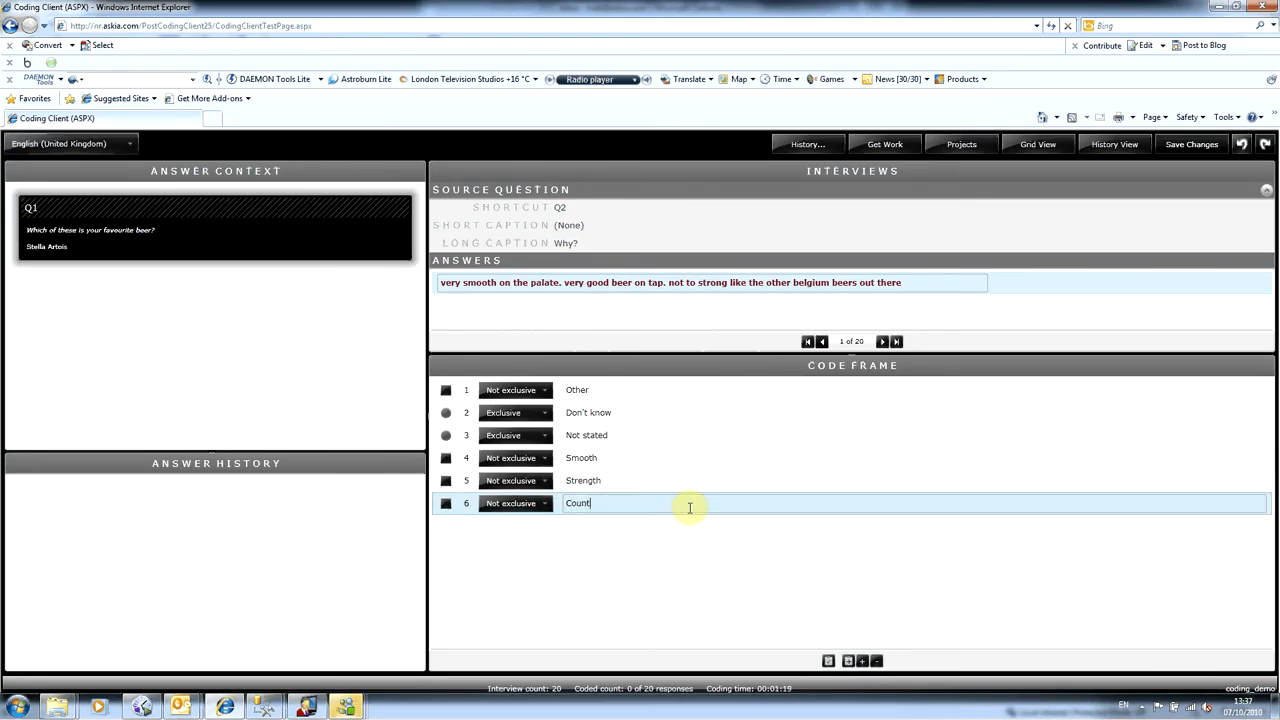
pyautogui.write('ry of origin')
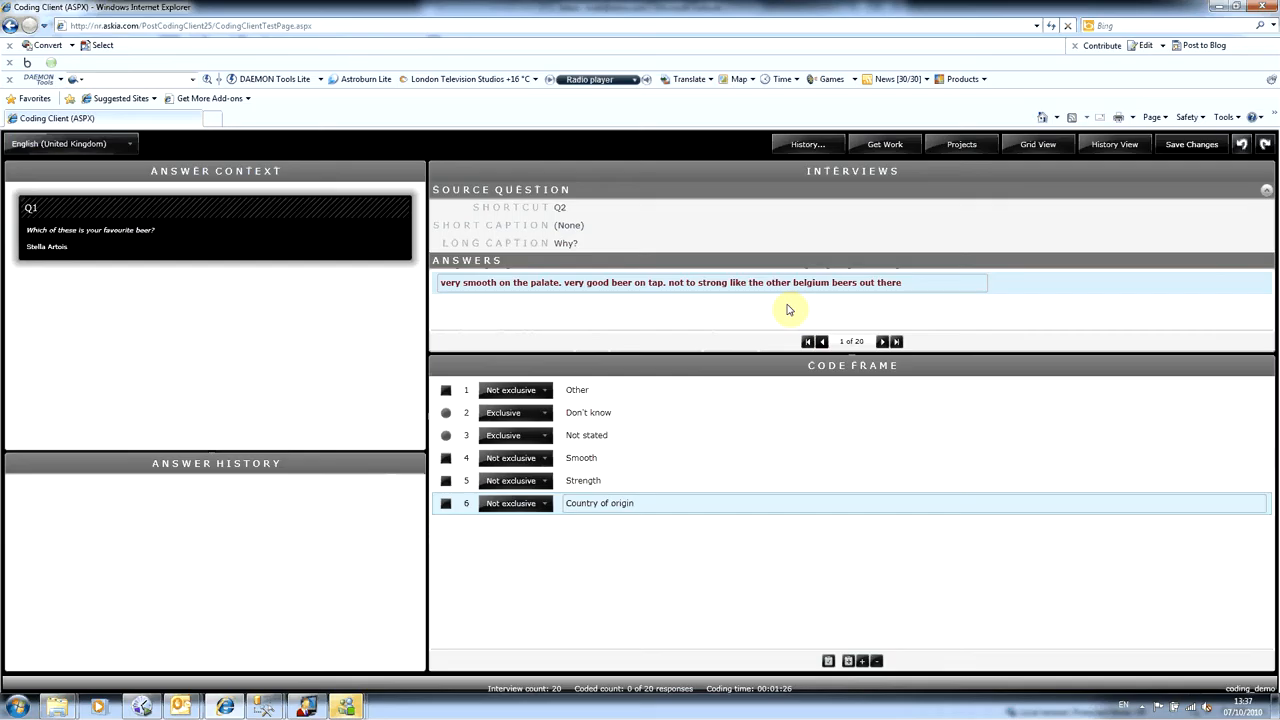
# - Assign the Smooth, Strength and Country of origin codes to the first interview's answer
pyautogui.click(446, 458)
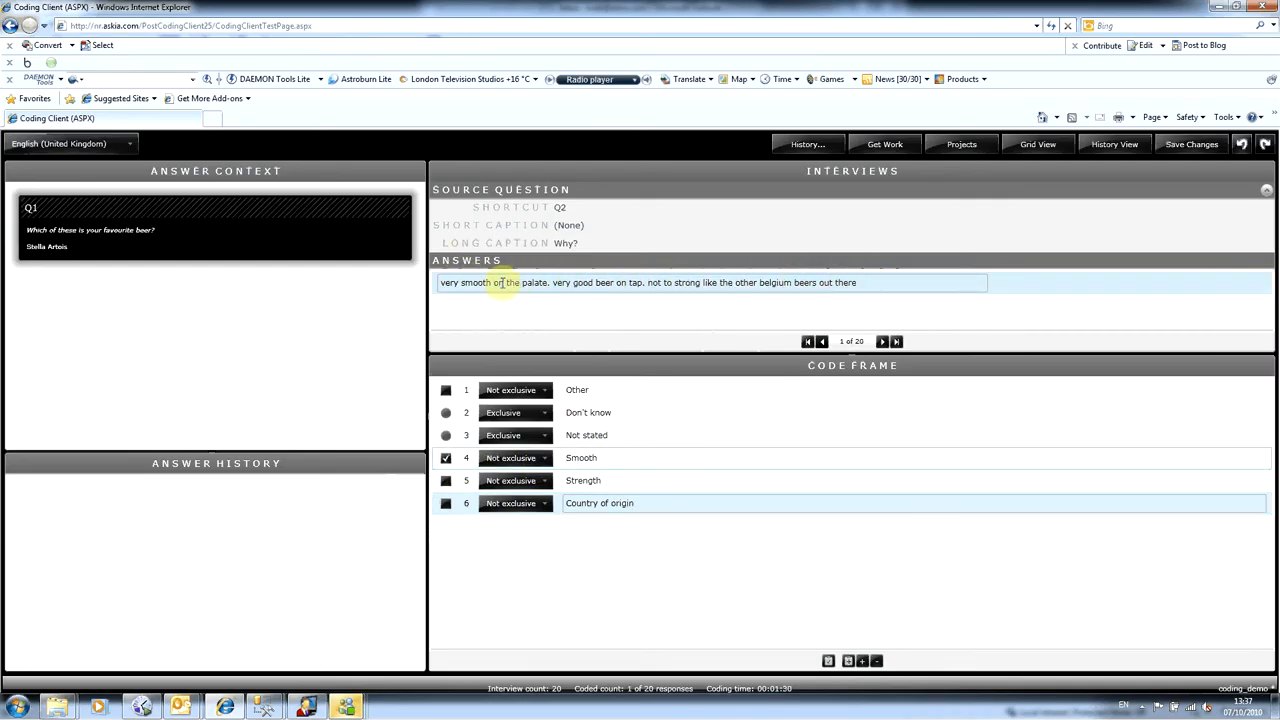
pyautogui.click(446, 480)
pyautogui.click(446, 503)
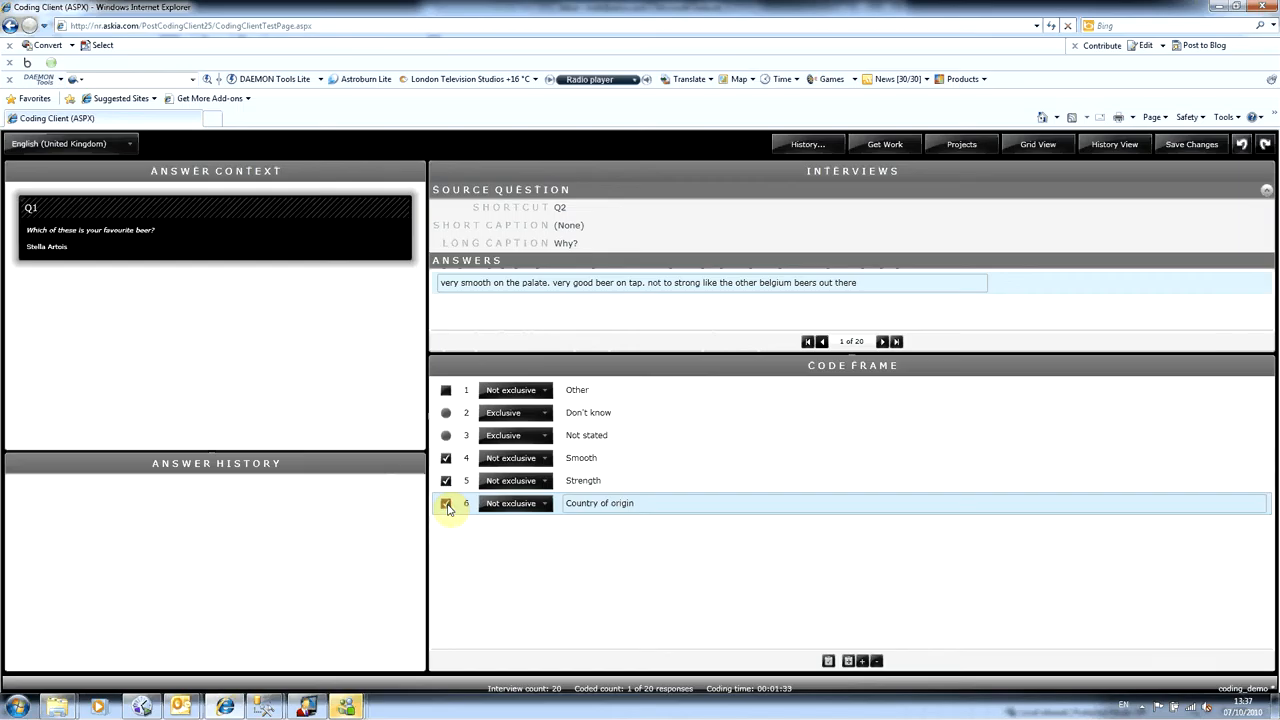
# - In the second interview, add a "Familiarity" code to the code frame and assign it to the answer
pyautogui.click(884, 342)
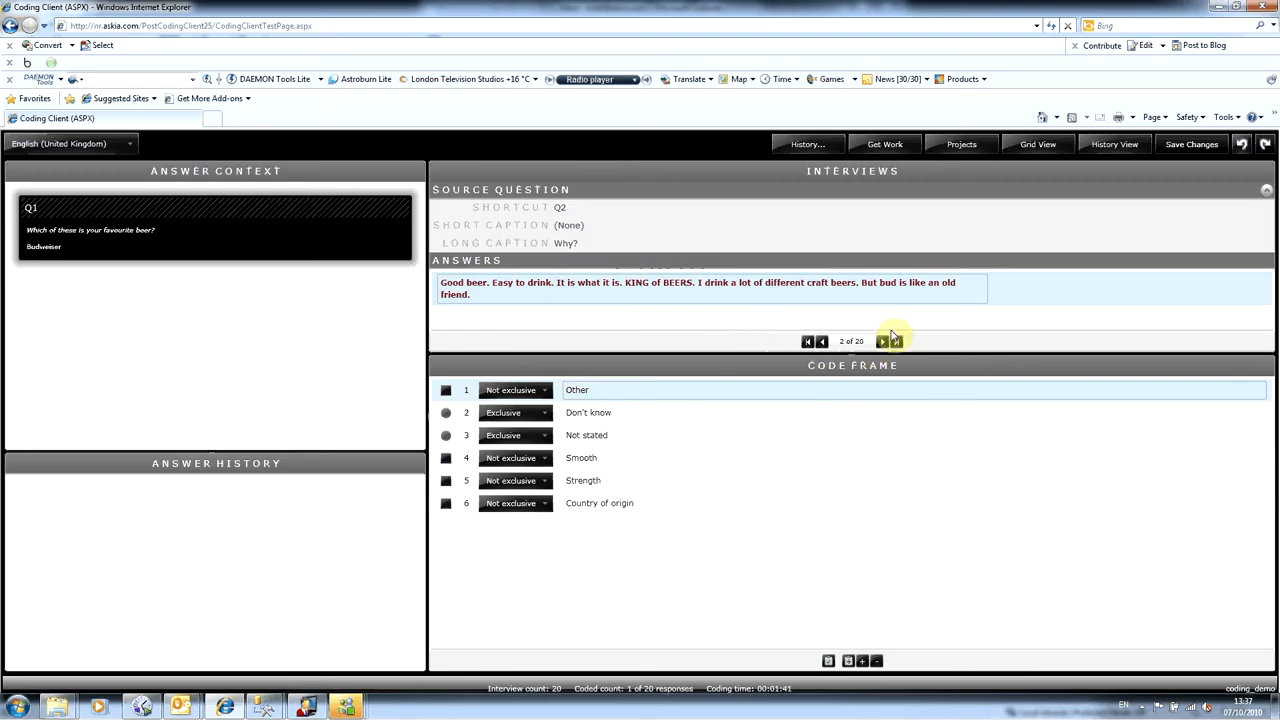
pyautogui.click(865, 663)
pyautogui.click(666, 526)
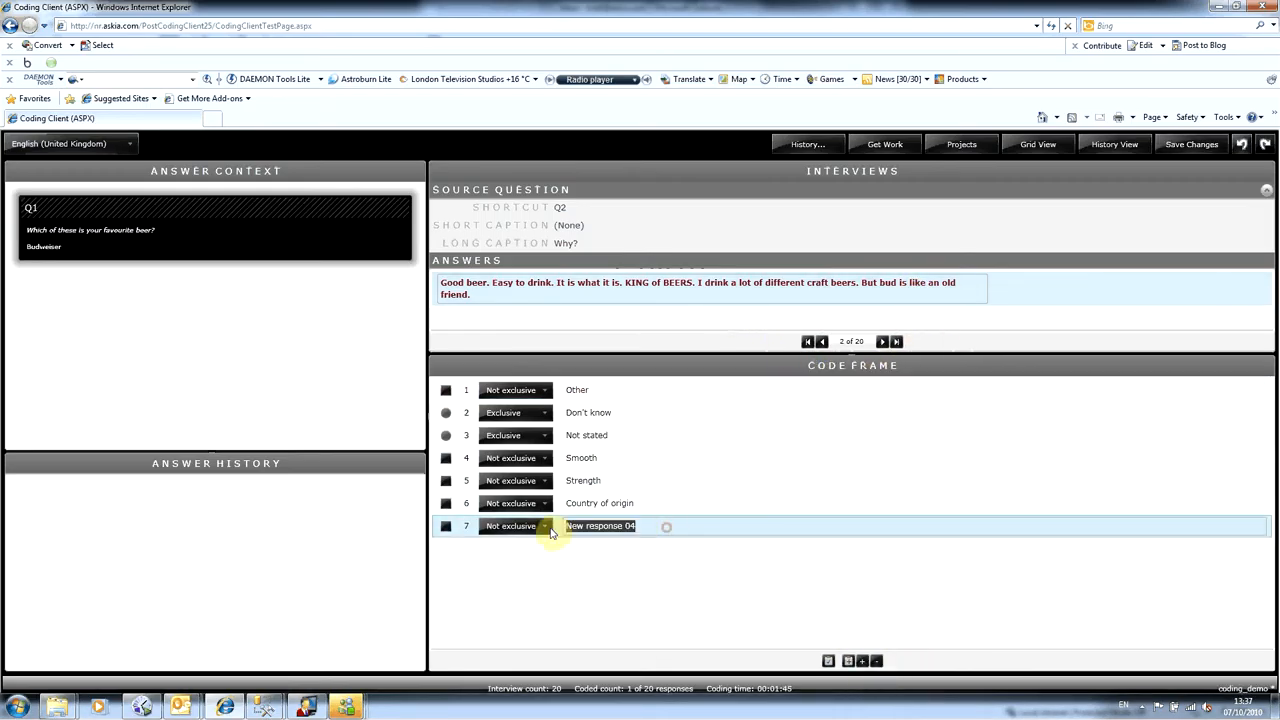
pyautogui.write('Familiarity')
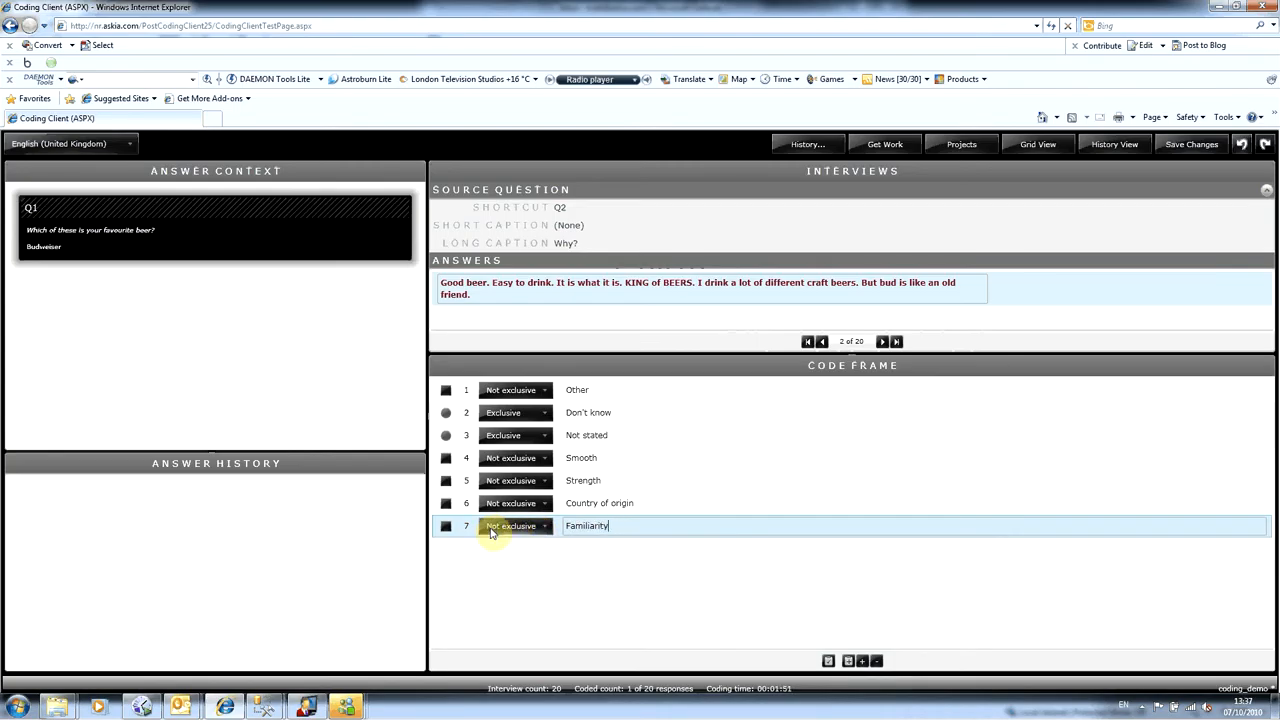
pyautogui.click(445, 526)
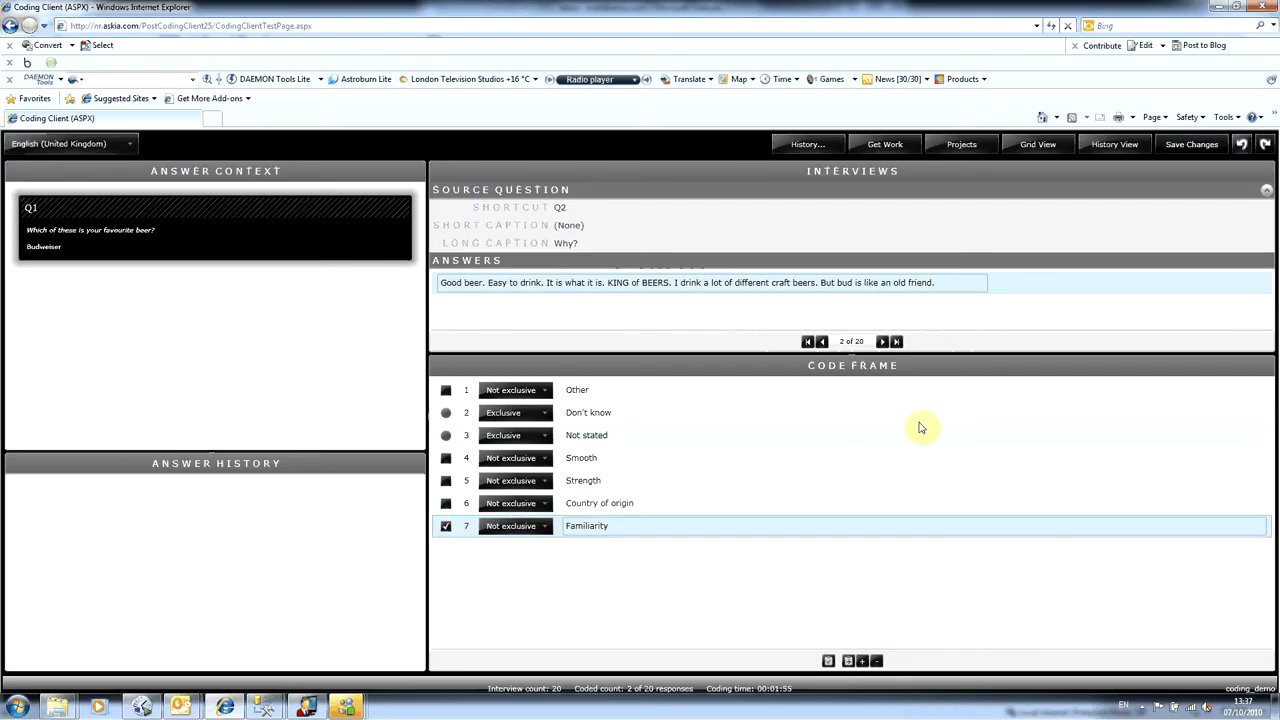
# - In the third interview, add an "Aroma" code to the code frame and assign it to the answer
pyautogui.click(884, 342)
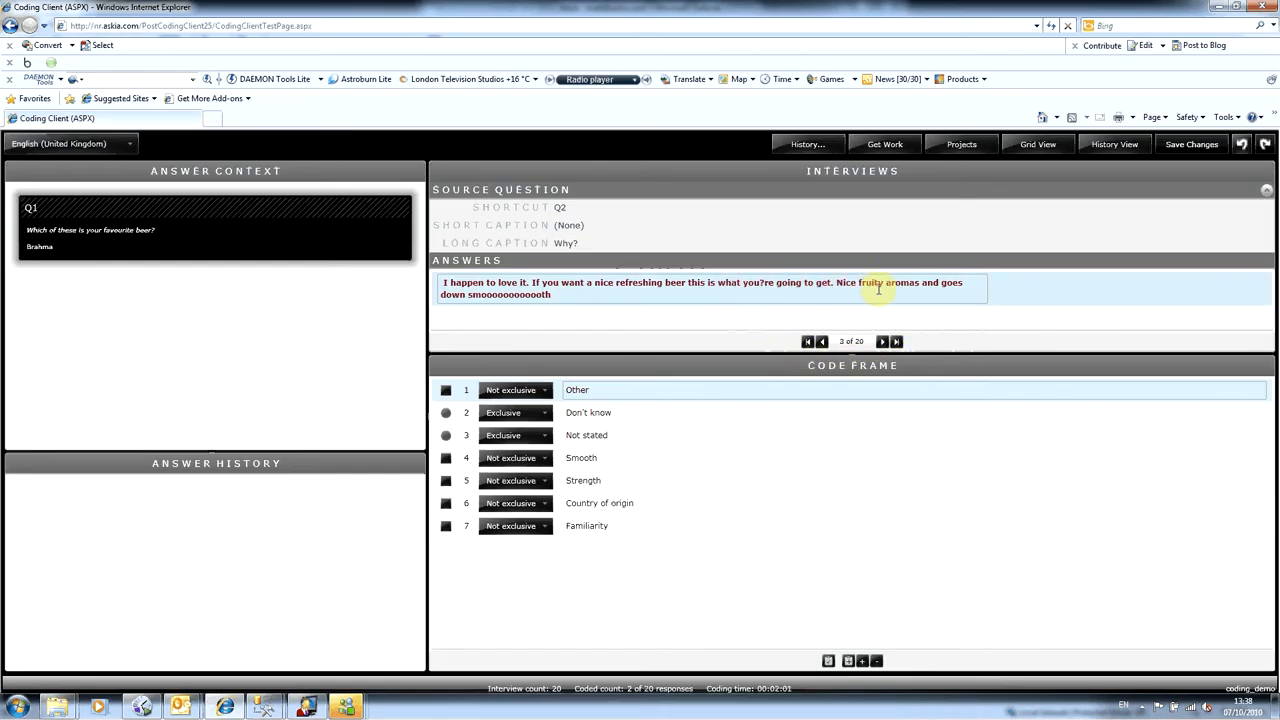
pyautogui.click(864, 661)
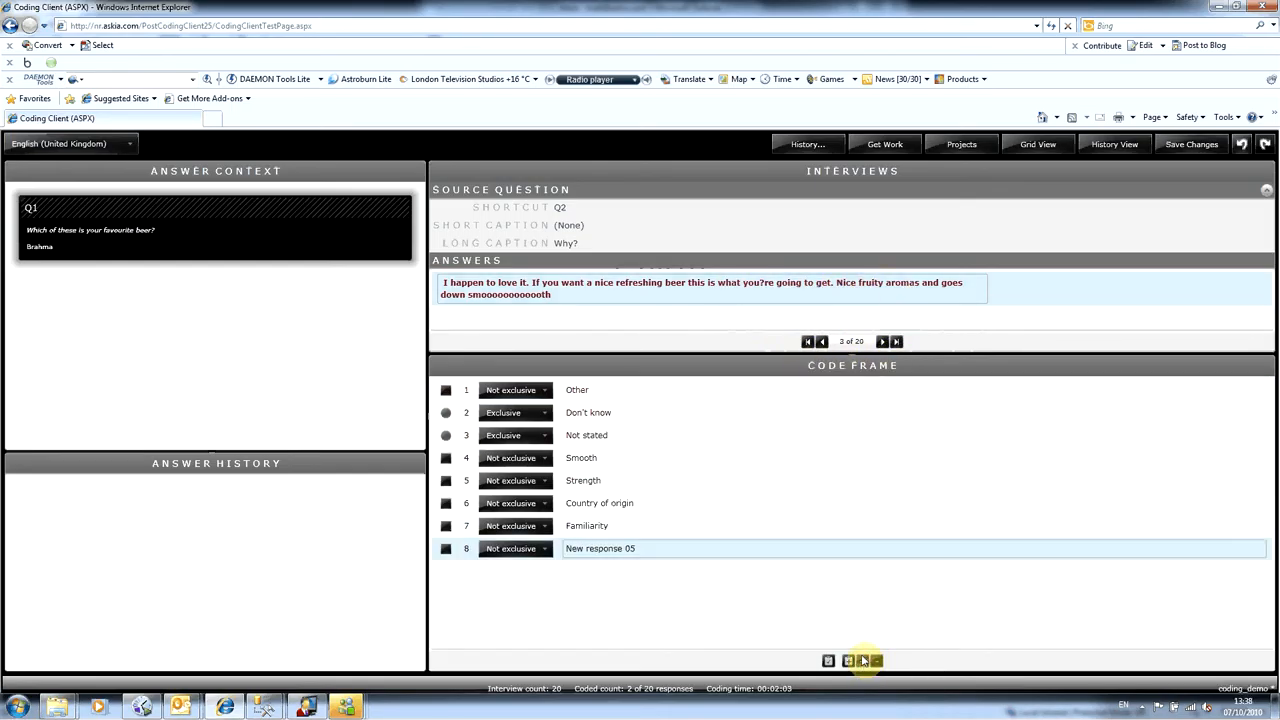
pyautogui.click(699, 548)
pyautogui.write('Aroma')
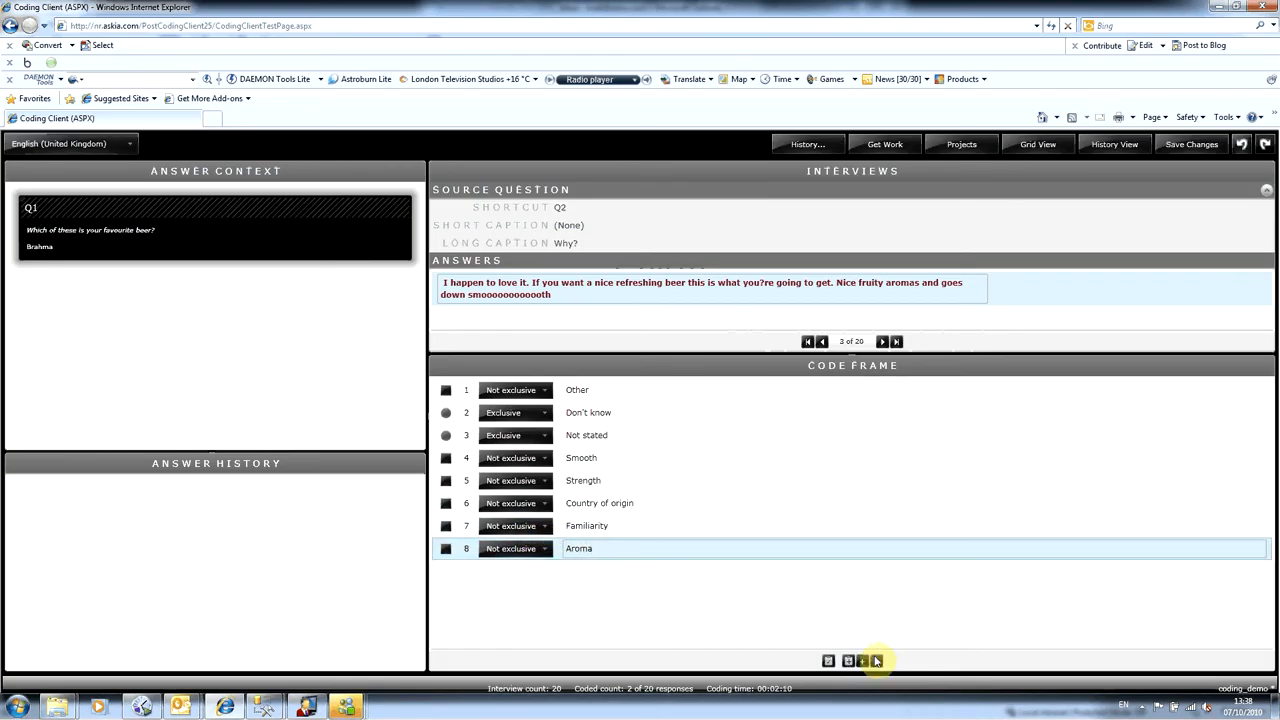
pyautogui.click(446, 548)
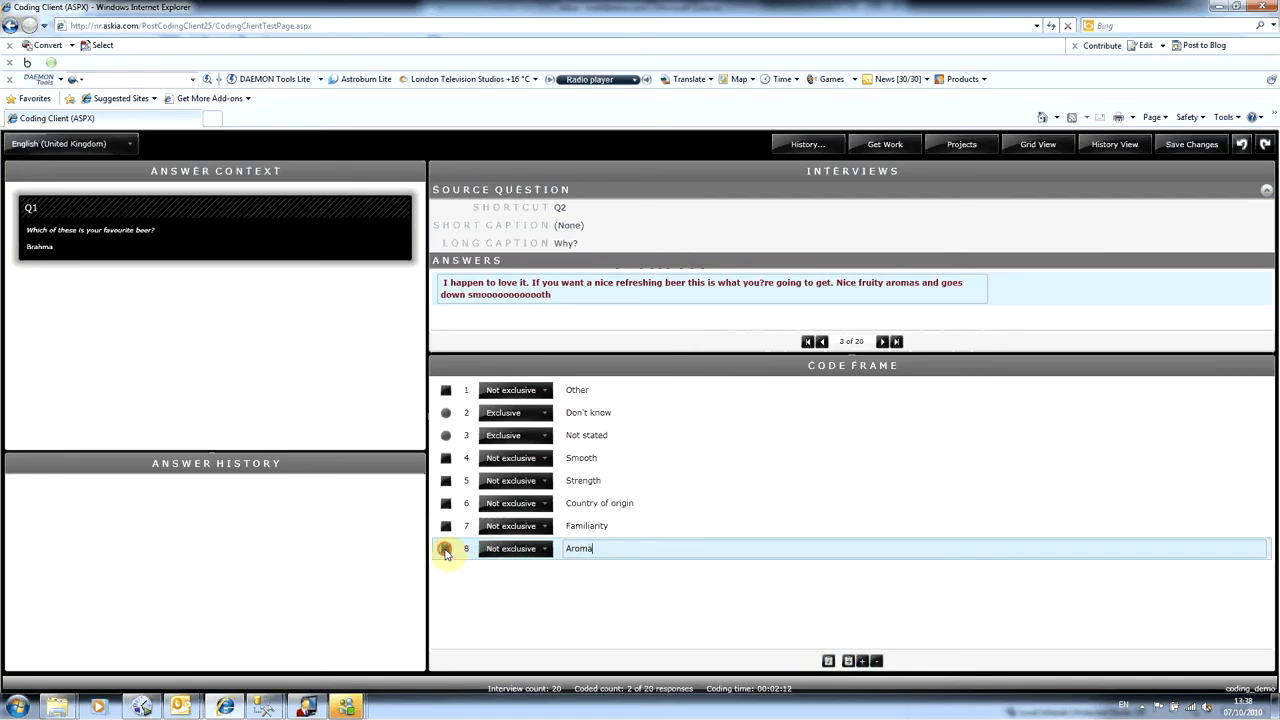
pyautogui.click(862, 661)
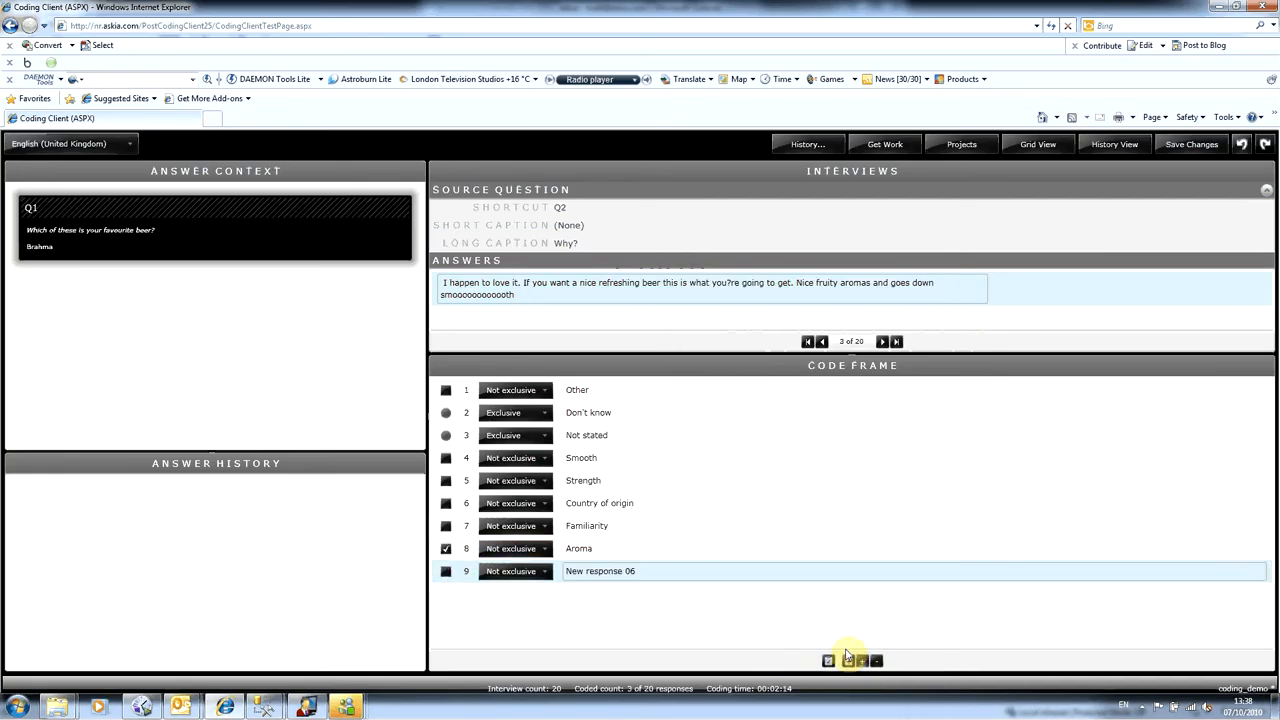
pyautogui.moveTo(641, 571); pyautogui.dragTo(528, 571)
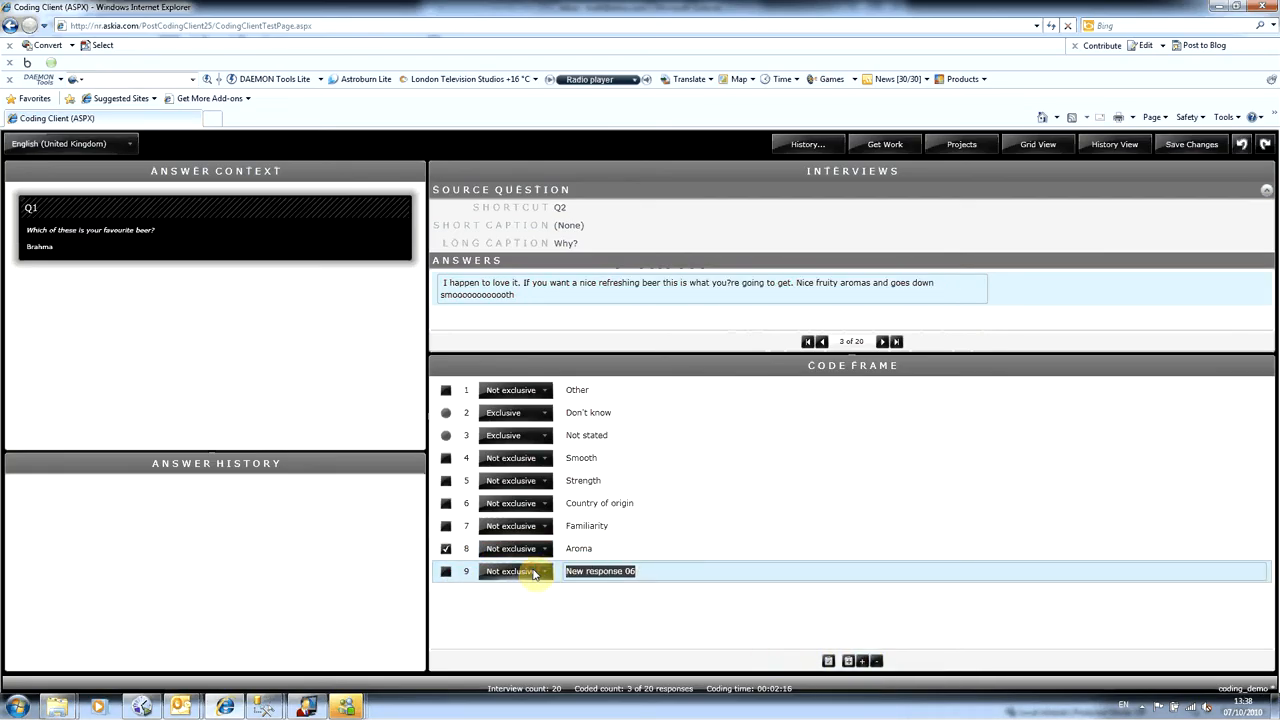
pyautogui.write('Smooth')
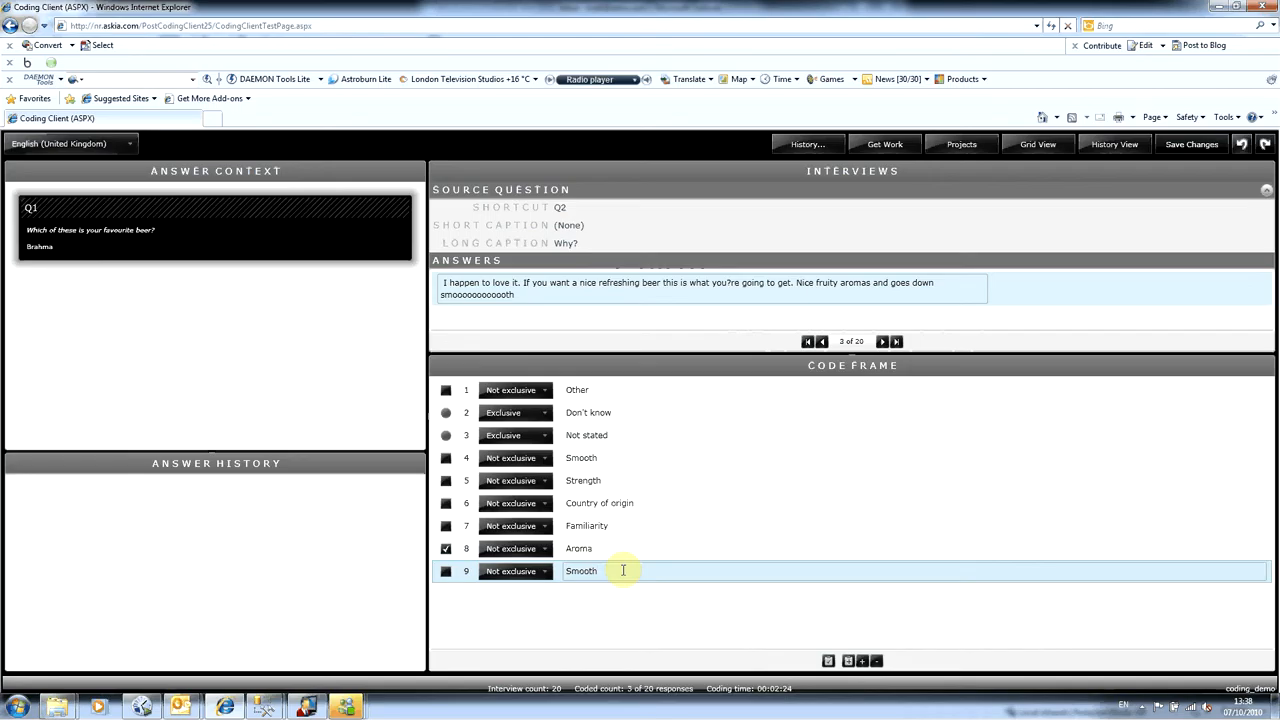
pyautogui.moveTo(622, 570); pyautogui.dragTo(543, 573)
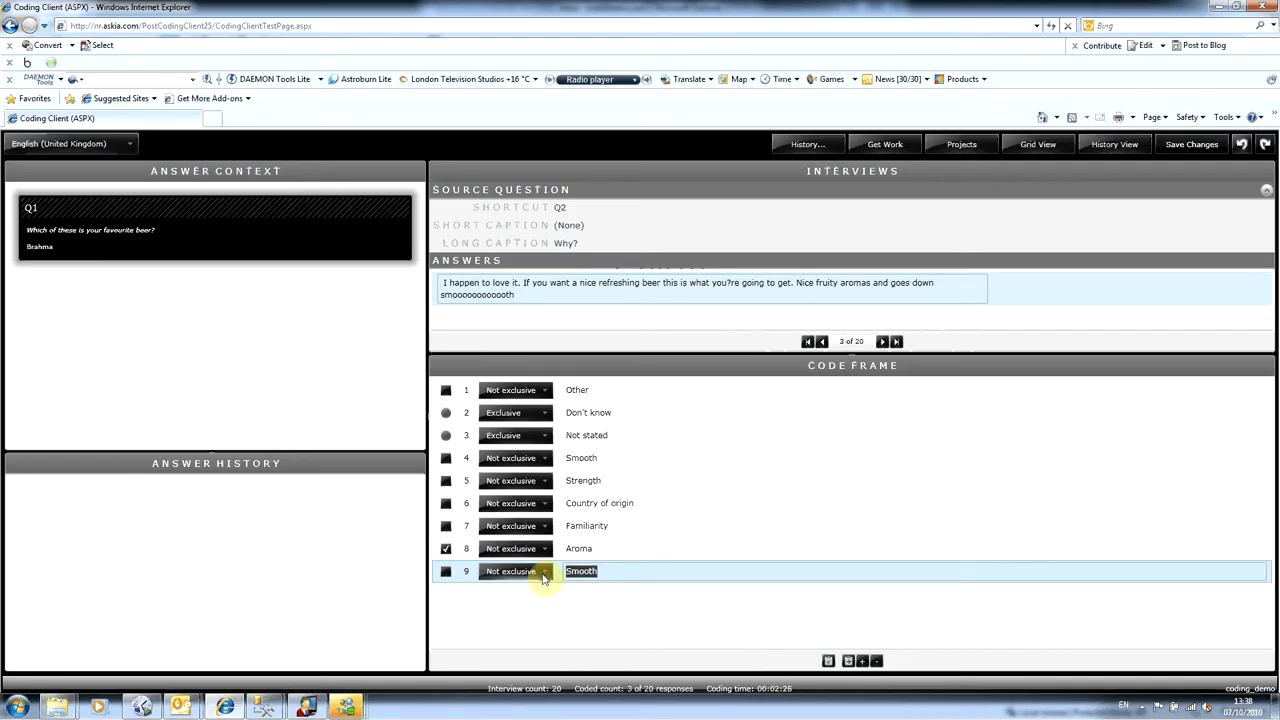
pyautogui.press('BackSpace')
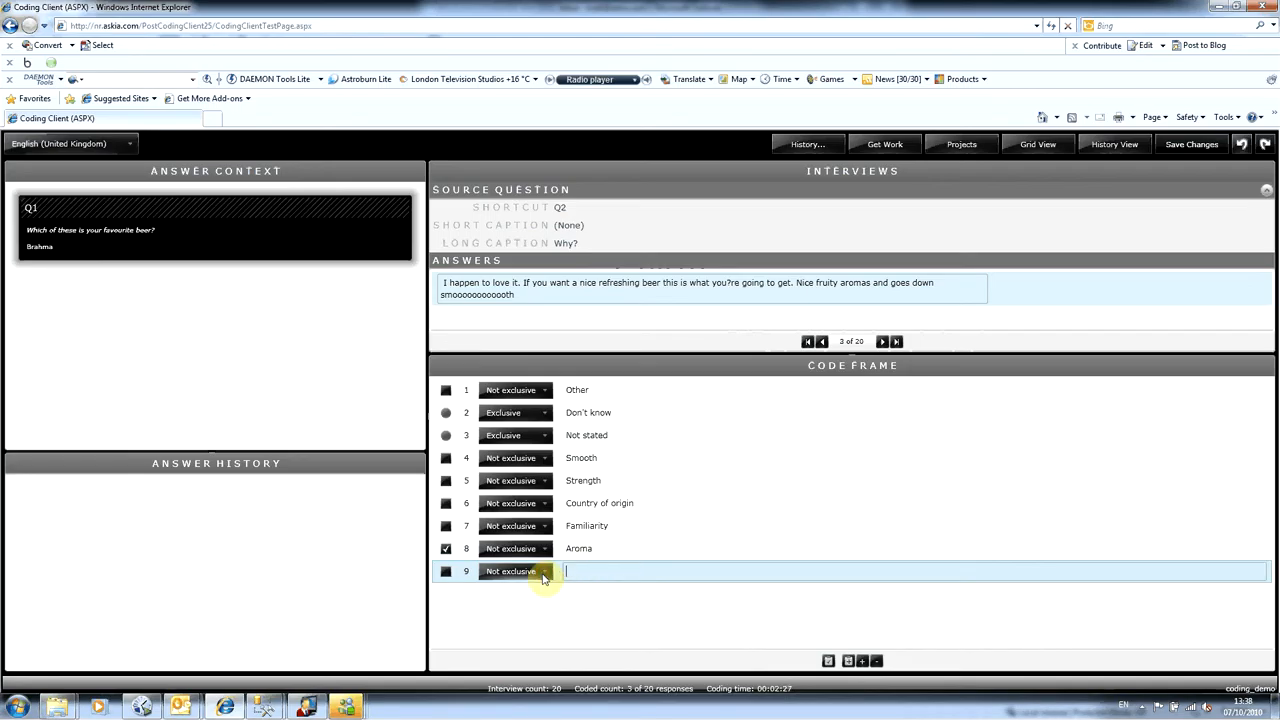
pyautogui.click(1248, 148)
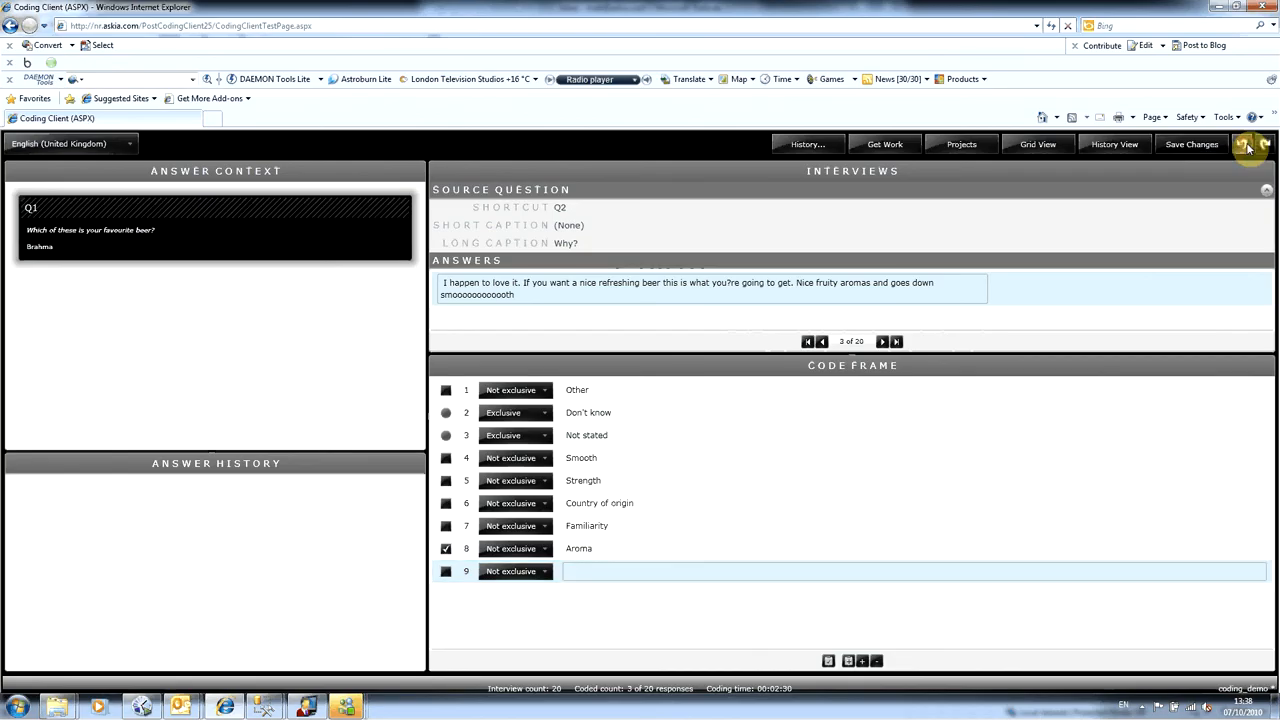
pyautogui.click(1248, 148)
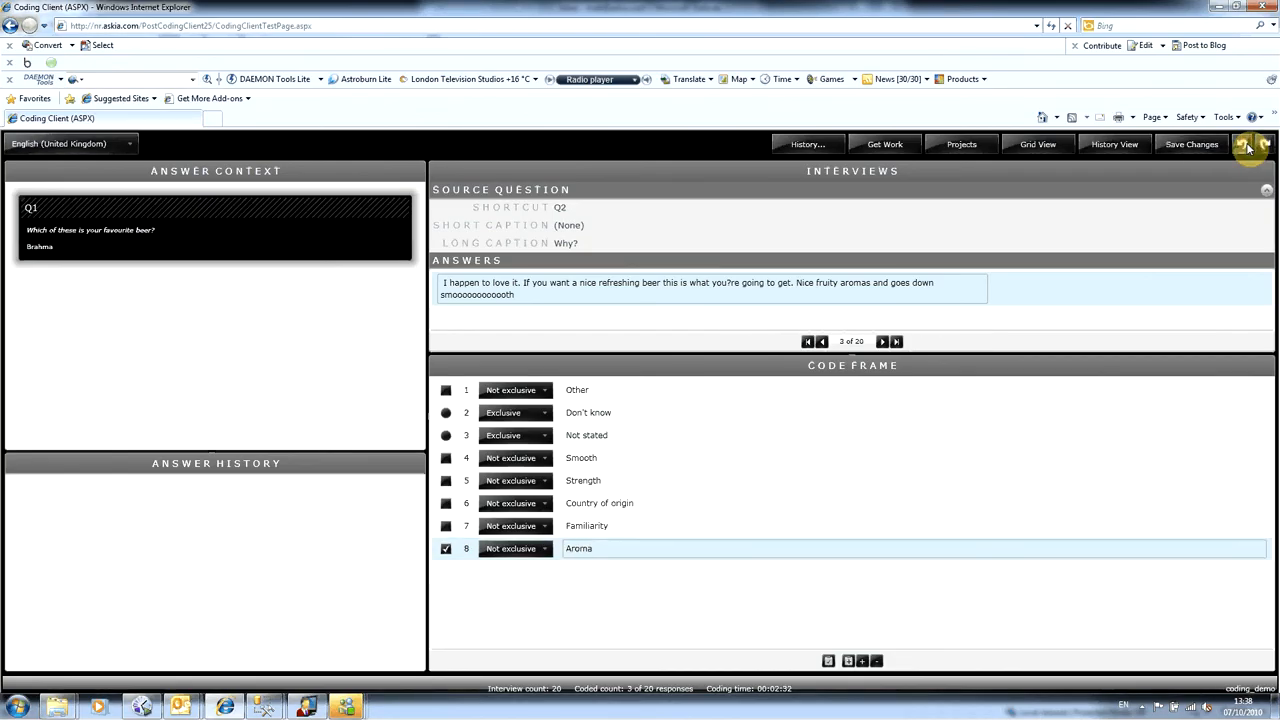
# - Assign the existing Smooth code to the third interview's answer and show all interviews in the grid view
pyautogui.click(445, 459)
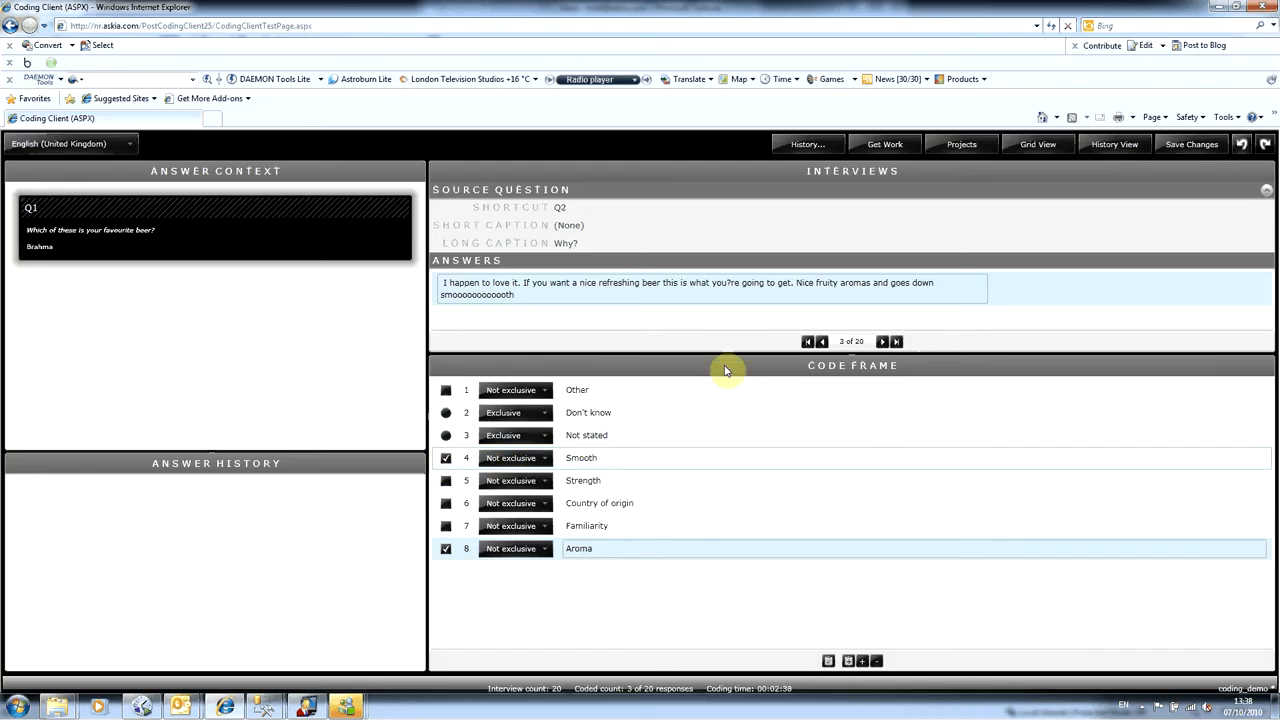
pyautogui.click(1038, 146)
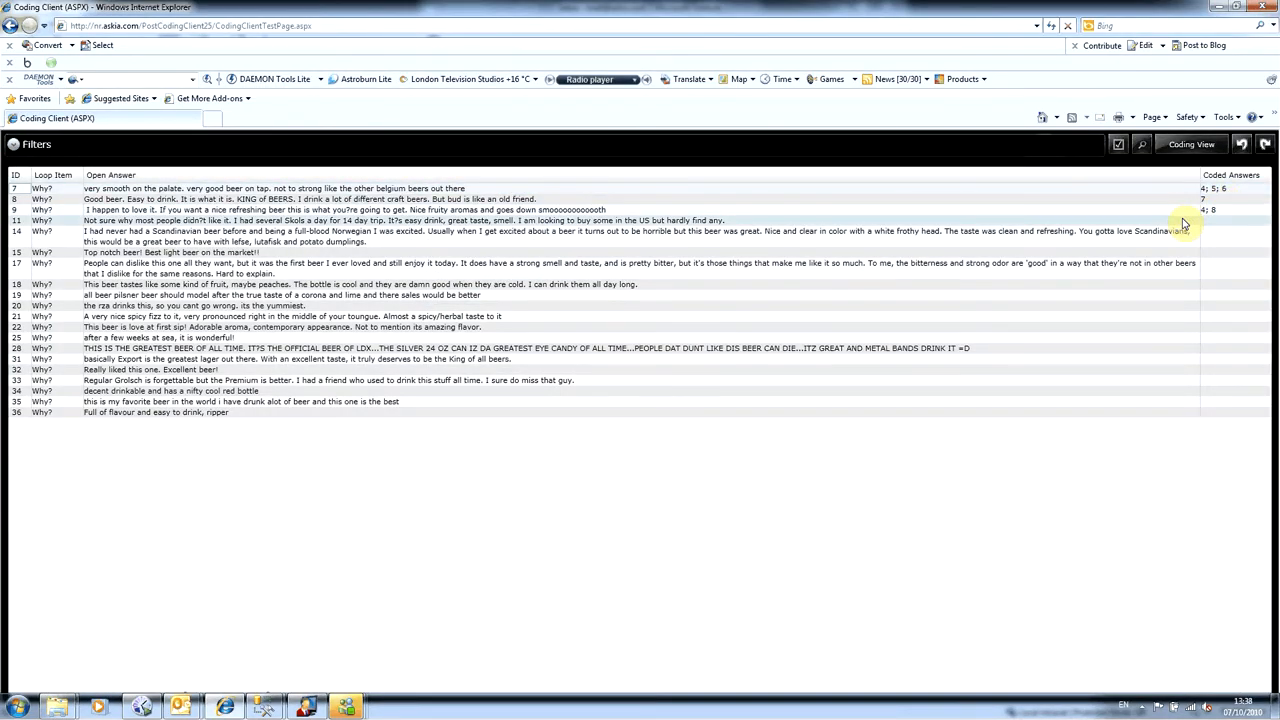
# - Filter the interviews in the grid by the open answer text "smooth"
pyautogui.click(1182, 222)
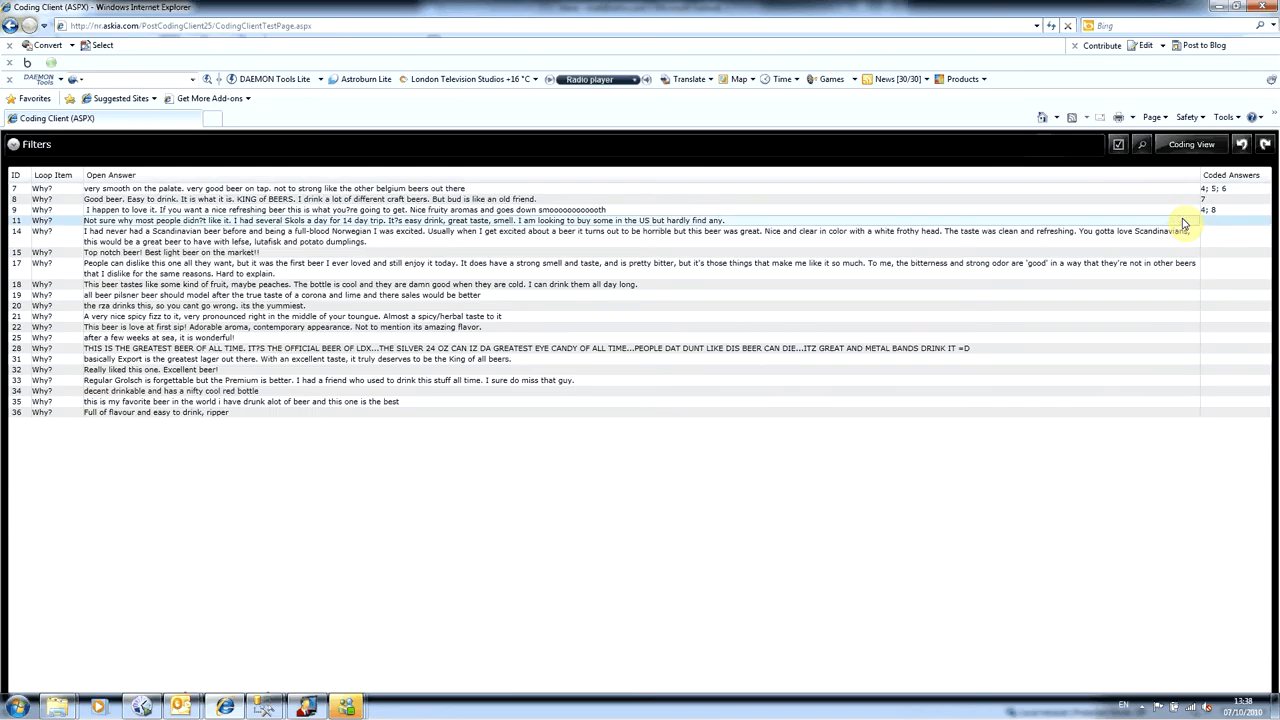
pyautogui.click(1221, 220)
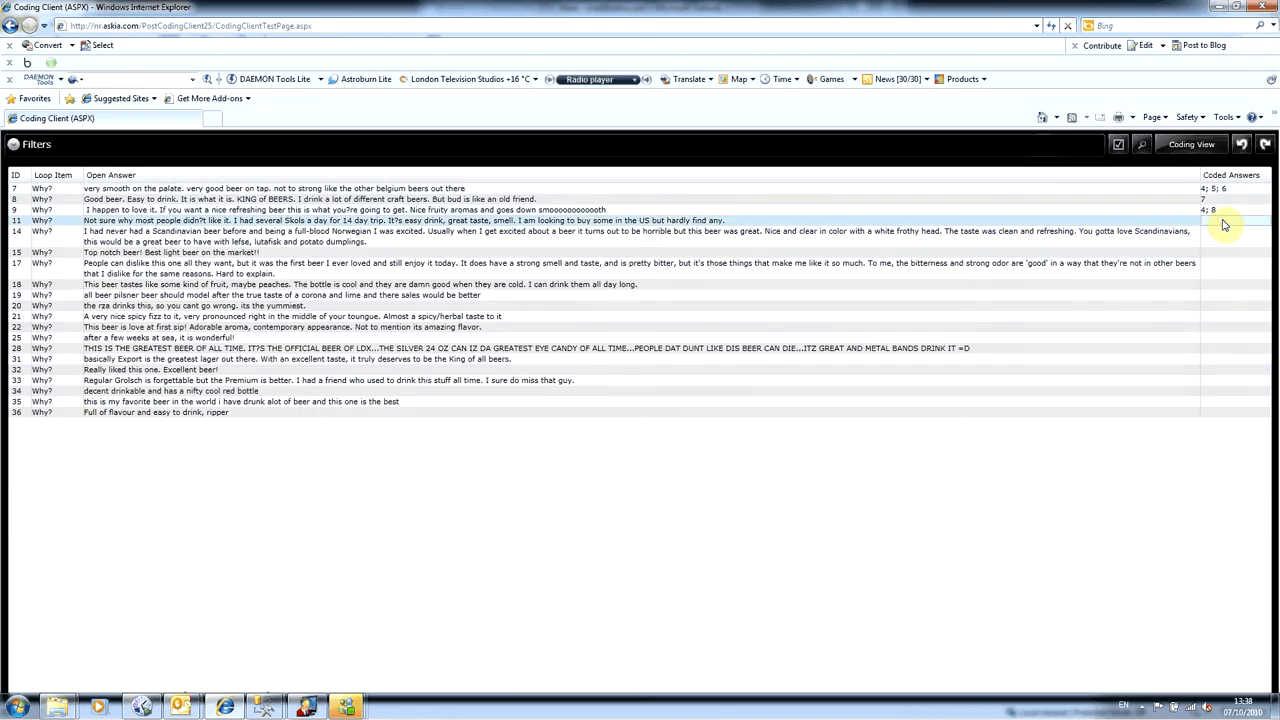
pyautogui.click(118, 149)
pyautogui.click(127, 170)
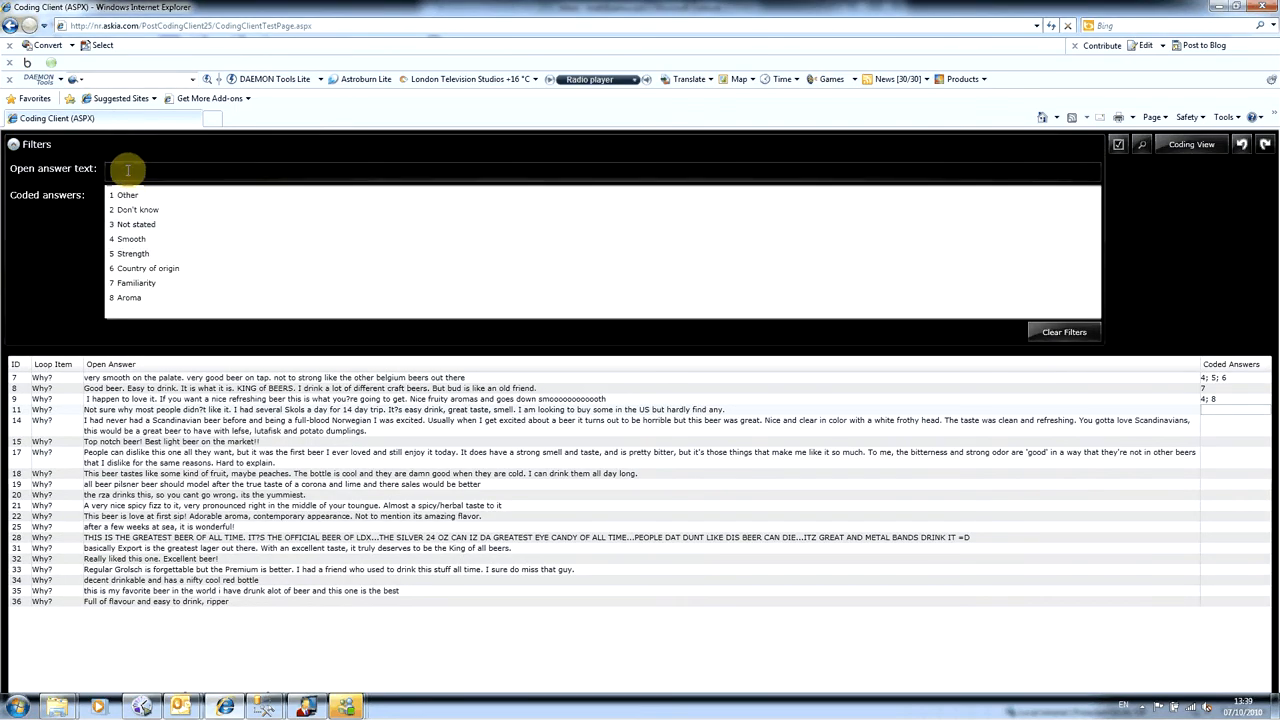
pyautogui.write('smooth')
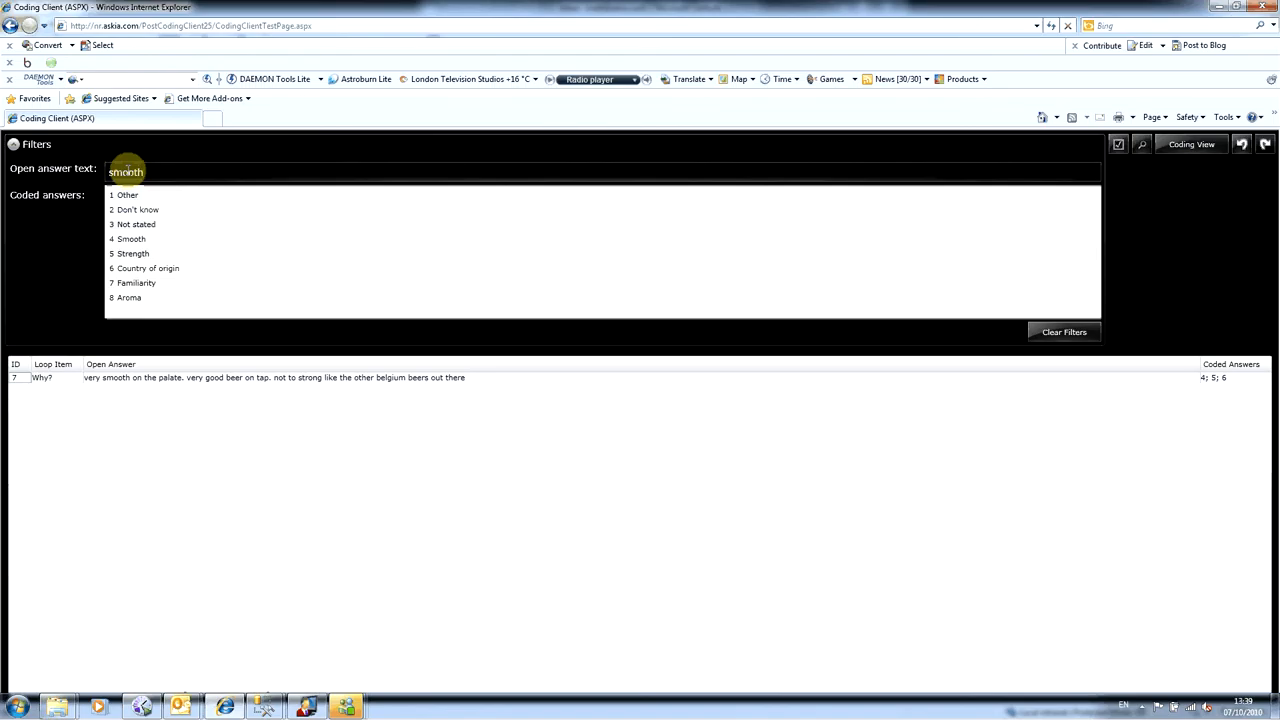
# - Shorten the open answer text filter to "sm" and clear it to list every interview again
pyautogui.press('BackSpace')
pyautogui.press('BackSpace')
pyautogui.press('BackSpace')
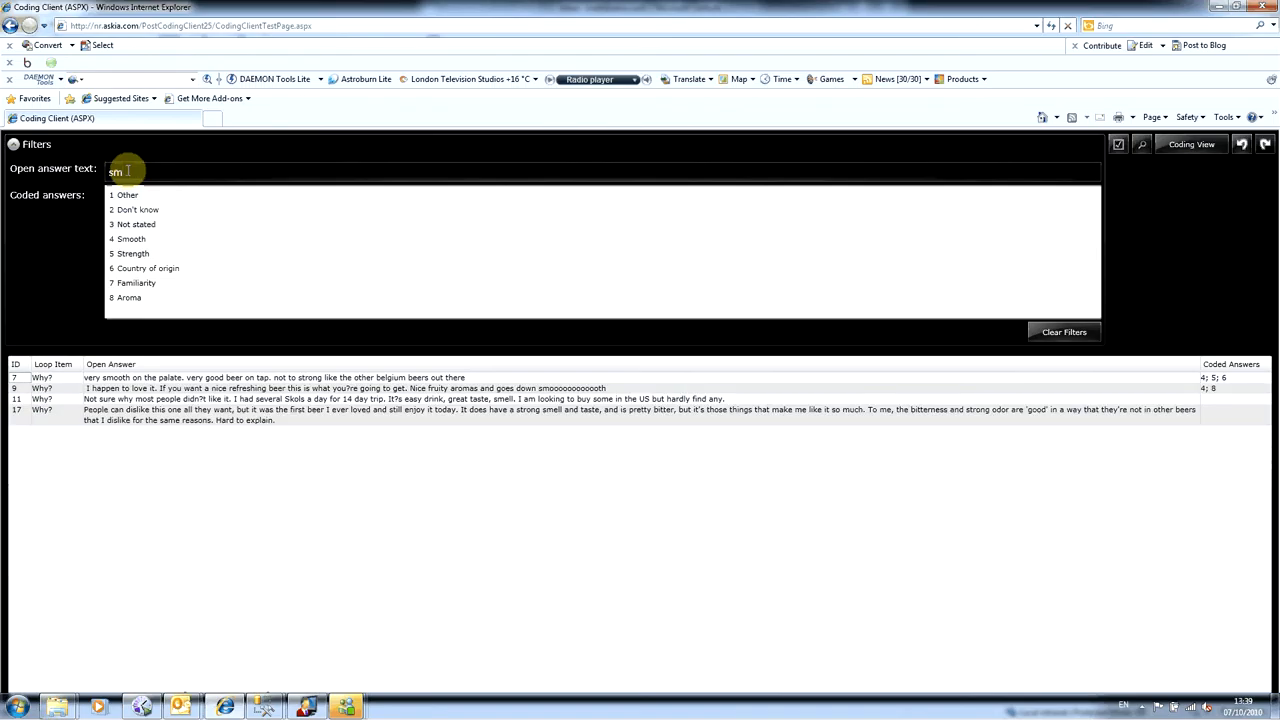
pyautogui.press('BackSpace')
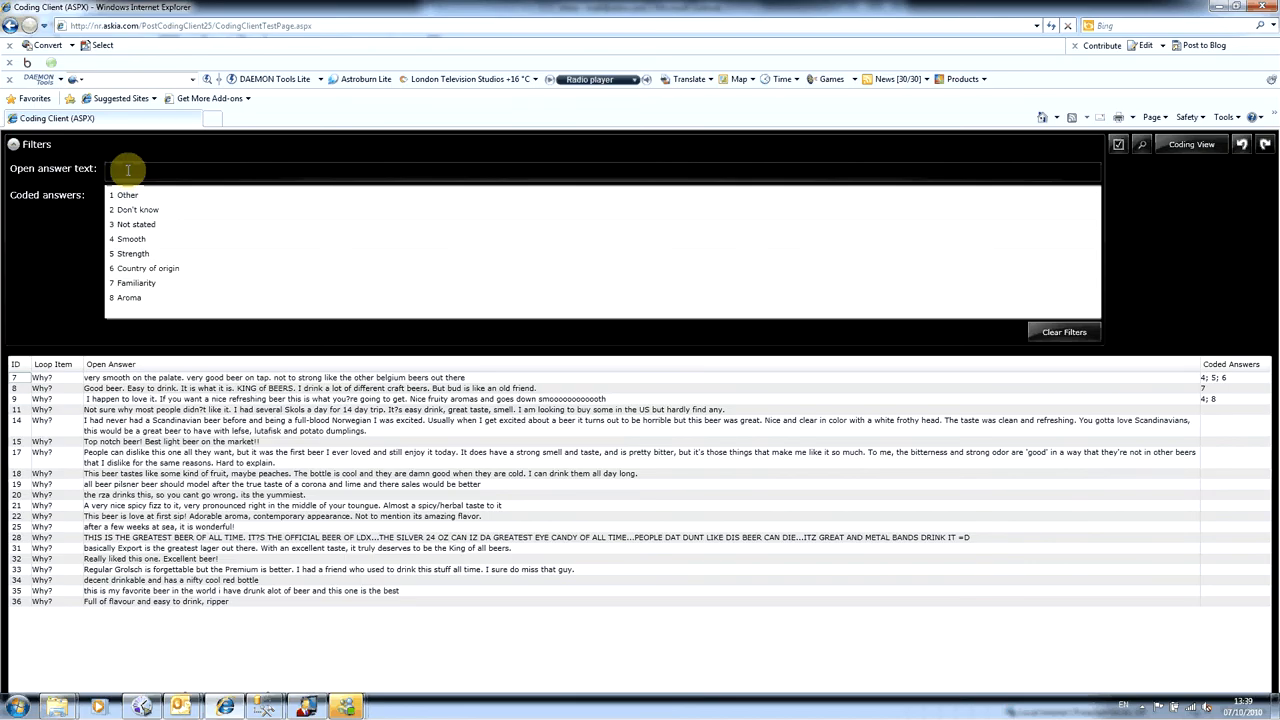
# - Filter the open answers by the text "tast", and replace that text filter with a filter on the Smooth code
pyautogui.write('taste')
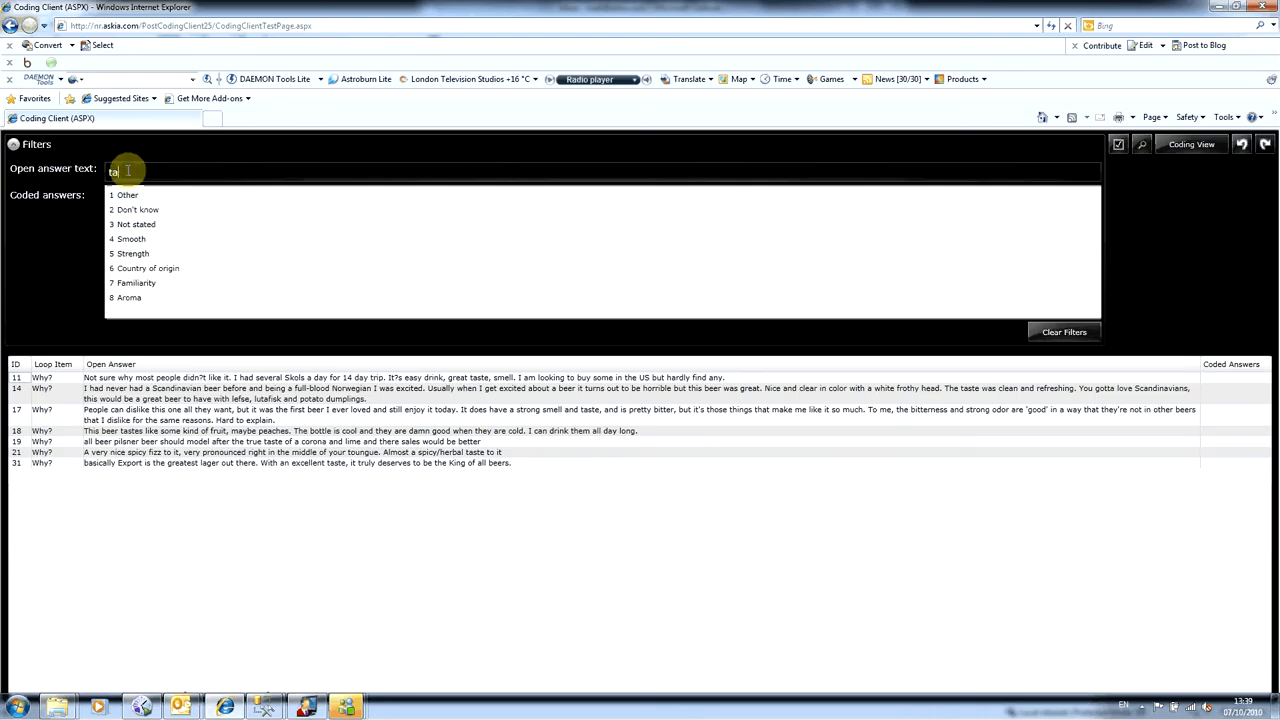
pyautogui.press('BackSpace')
pyautogui.press('BackSpace')
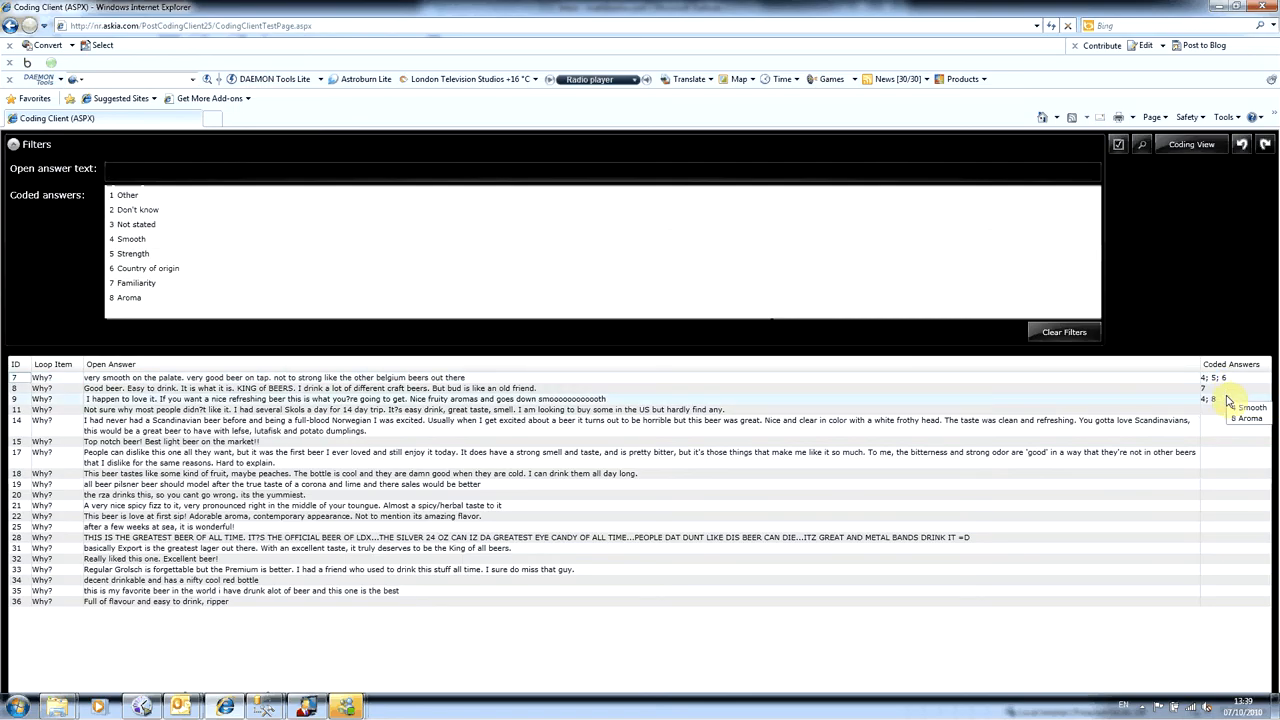
pyautogui.click(220, 242)
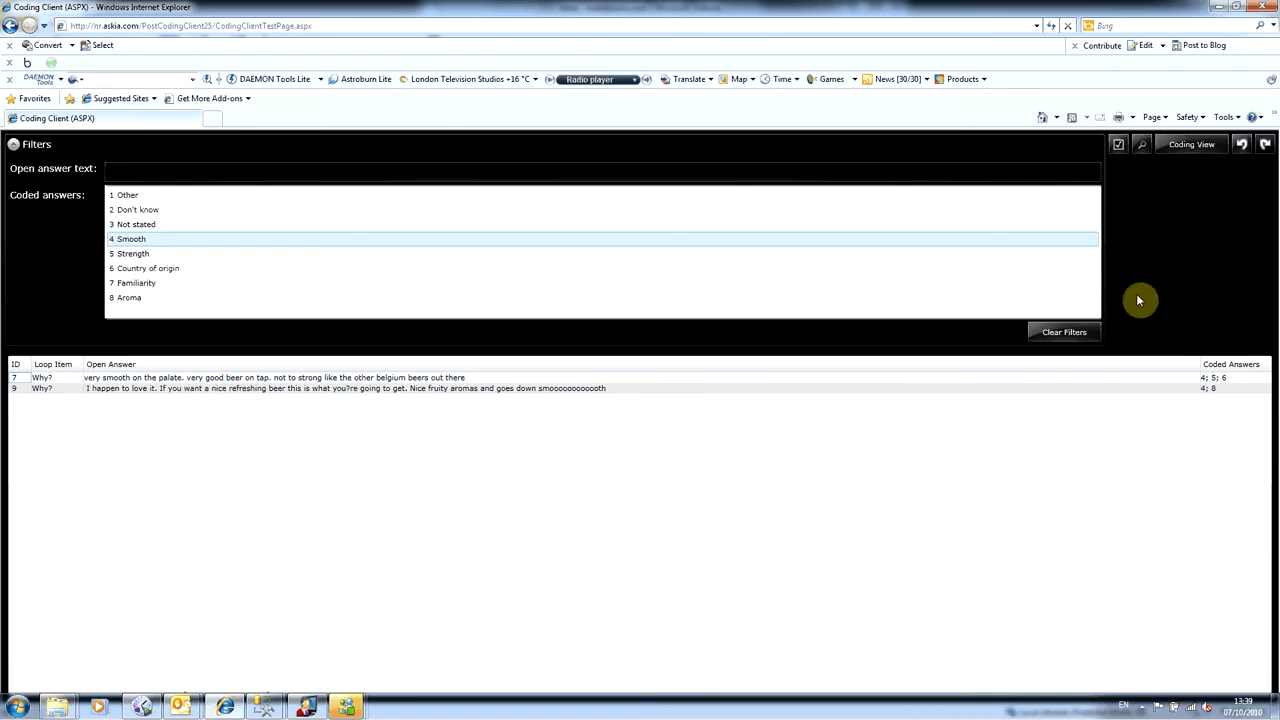
# - Return from the grid to the coding view and switch to the list of coding projects
pyautogui.click(1190, 144)
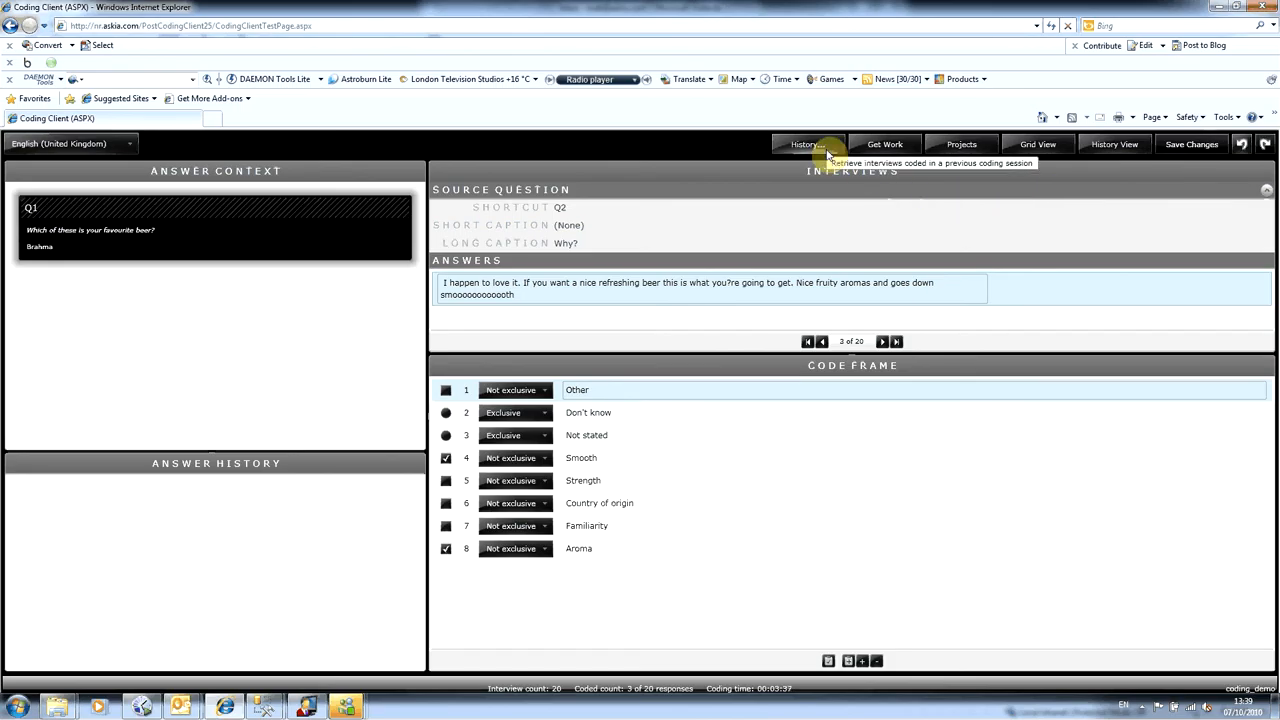
pyautogui.click(983, 150)
pyautogui.click(982, 150)
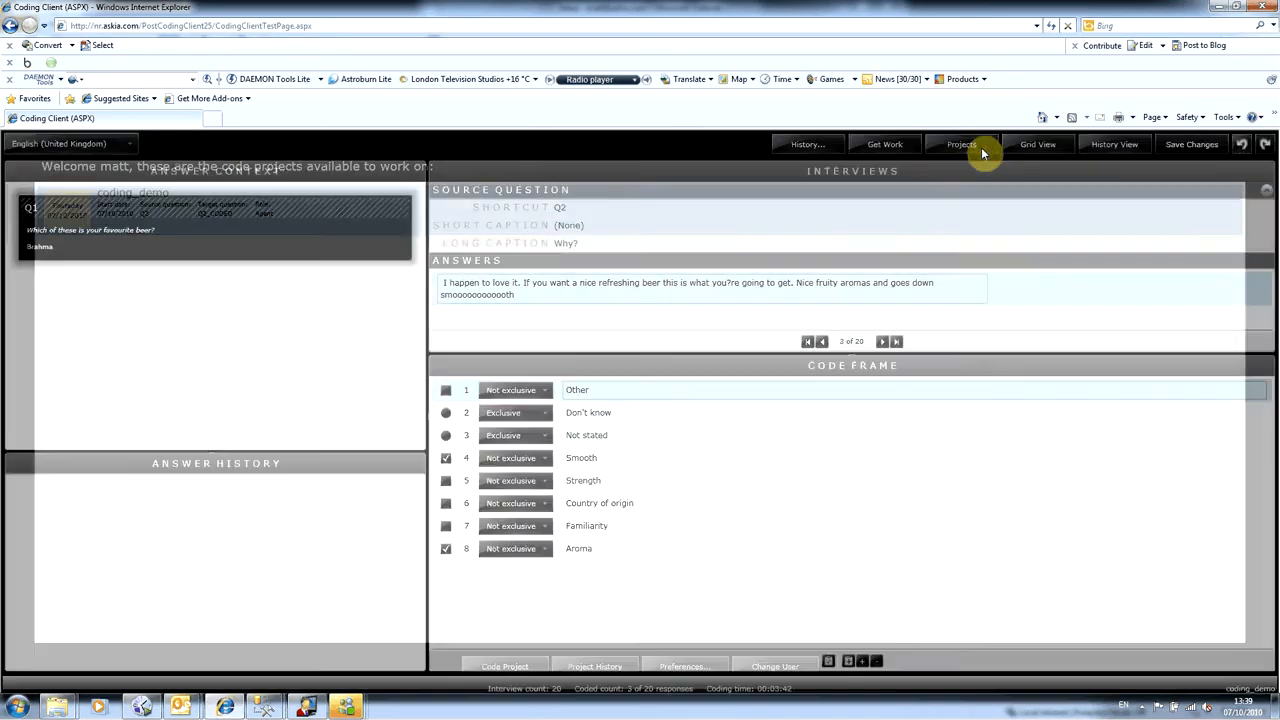